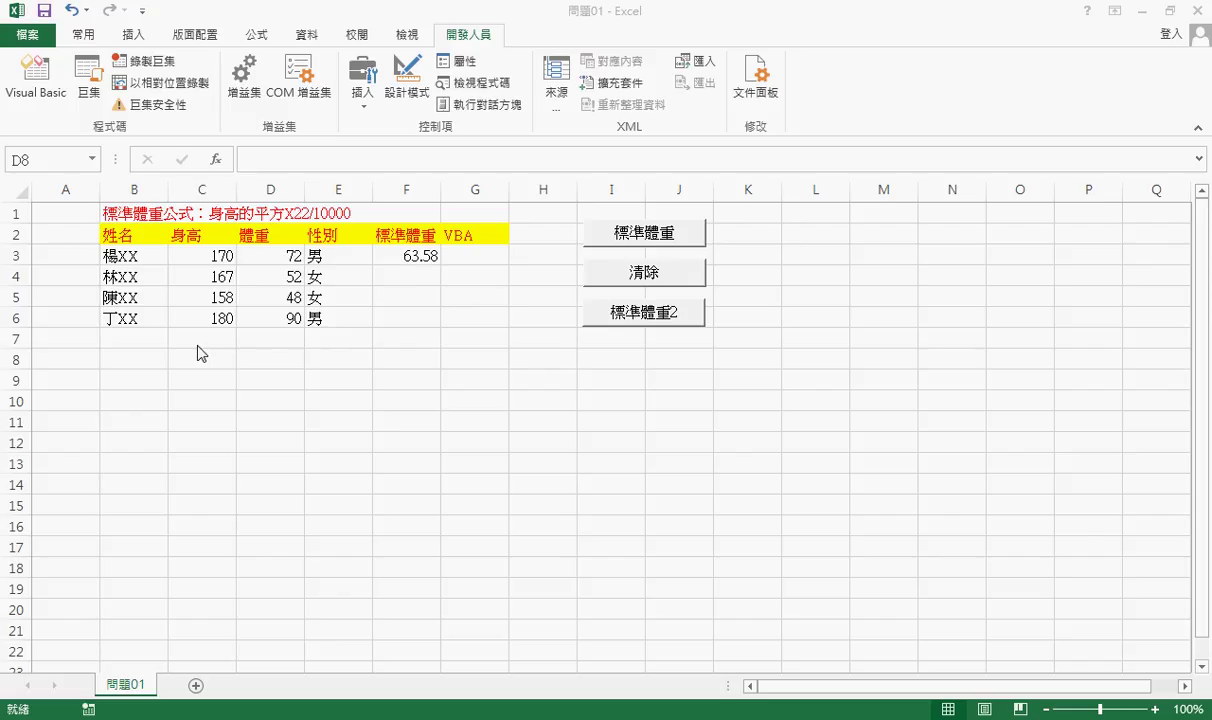
Select F3 and cut its existing standard-weight formula out of the cell
drag(130, 340, 418, 340)
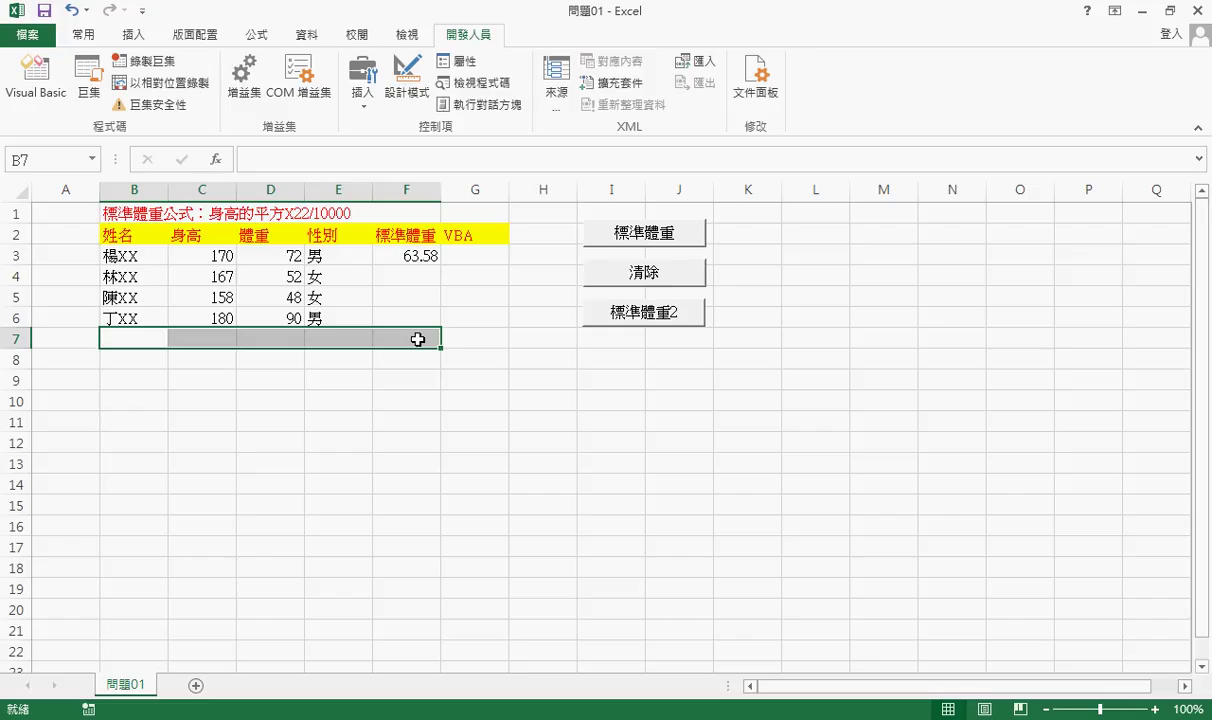
click(420, 257)
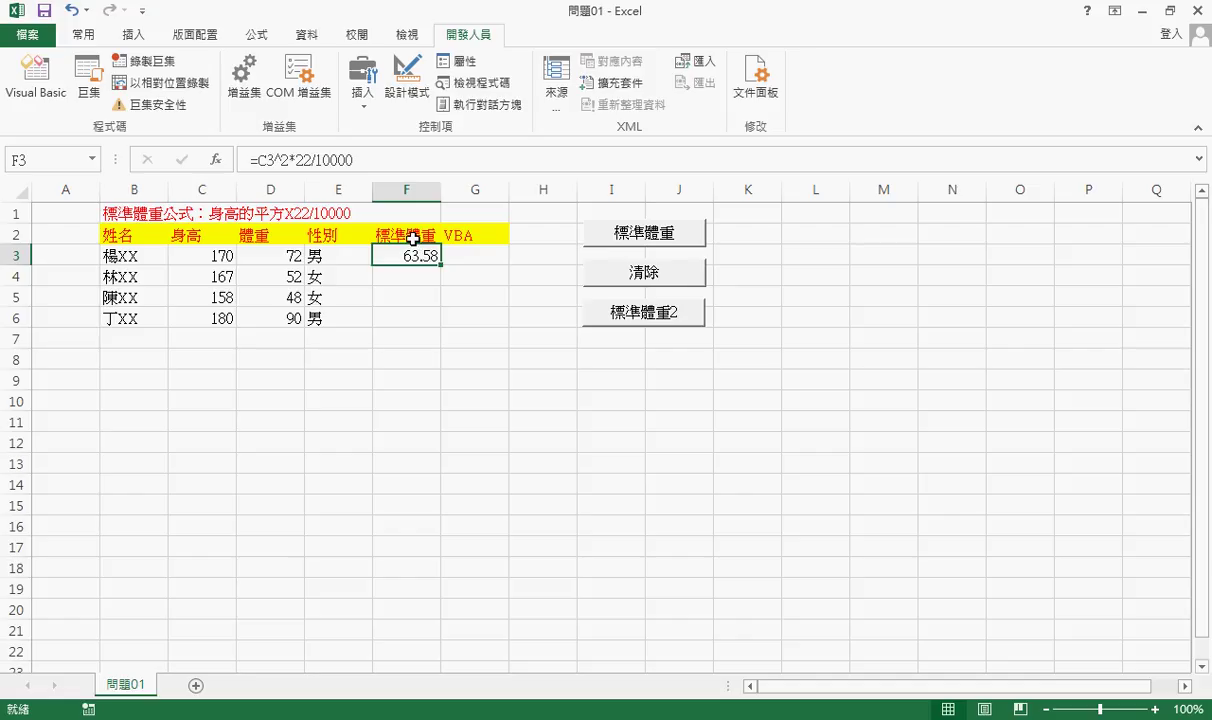
click(356, 160)
right_click(356, 160)
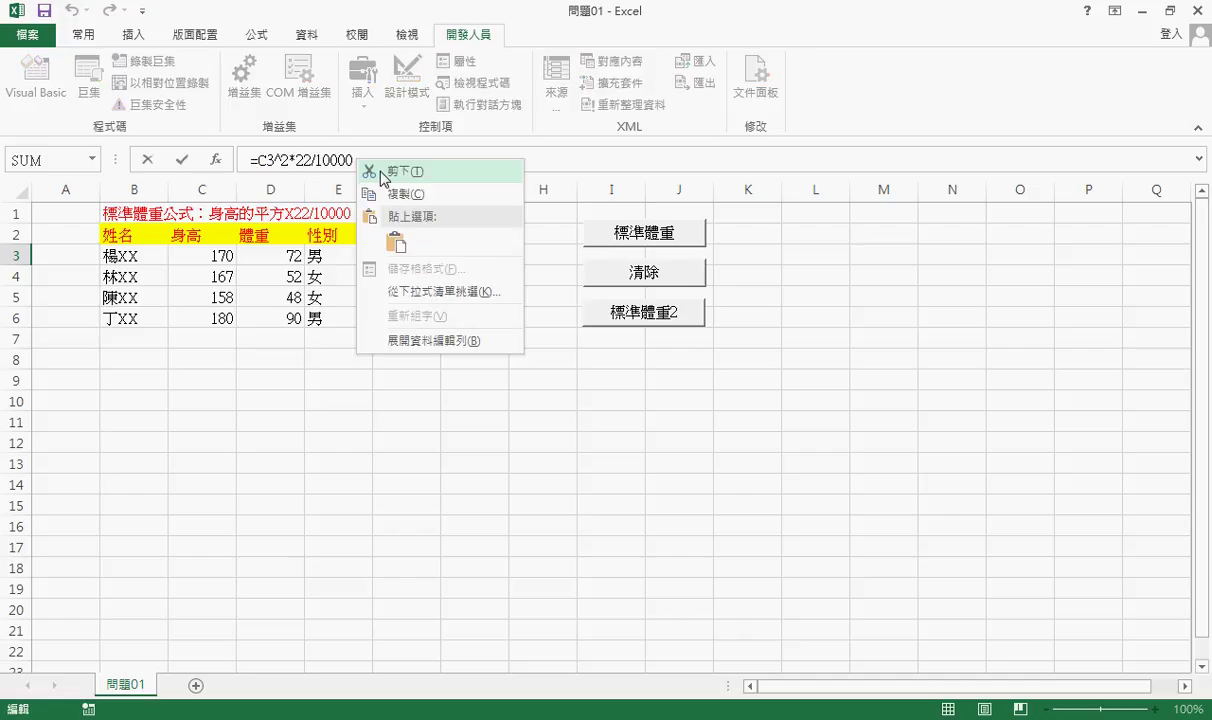
click(372, 168)
Insert an IF function in F3 with the condition E3="男"
click(215, 160)
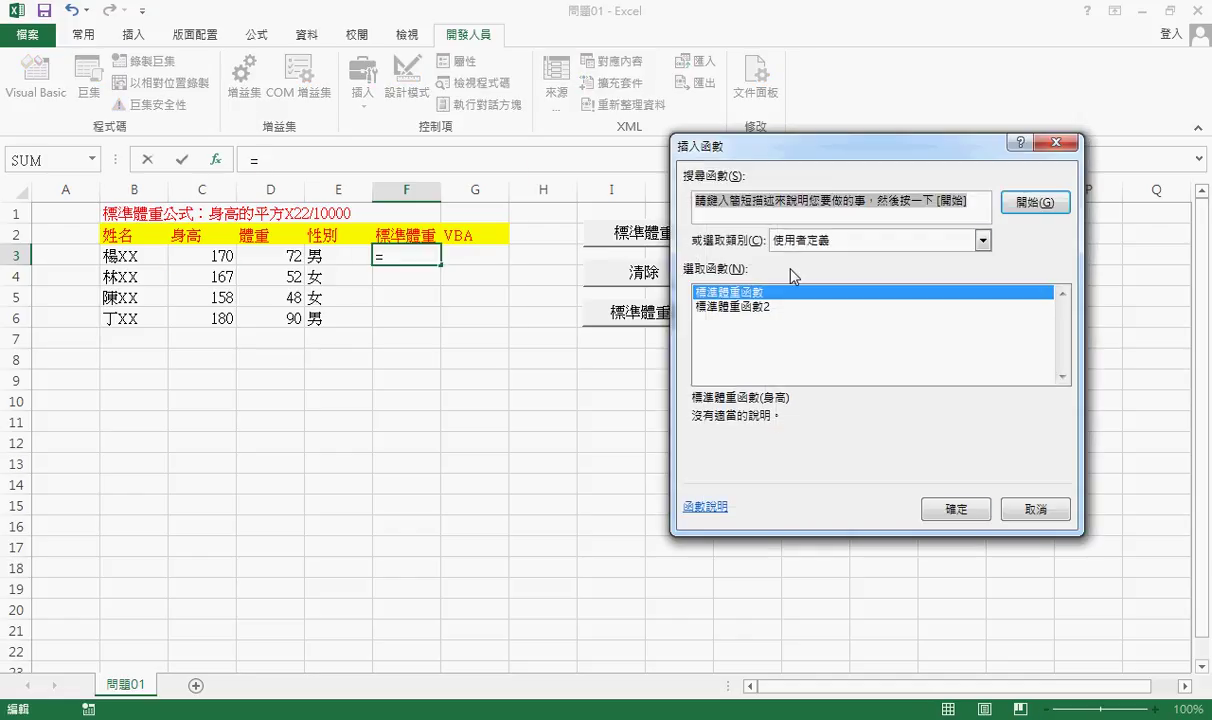
click(778, 238)
click(820, 387)
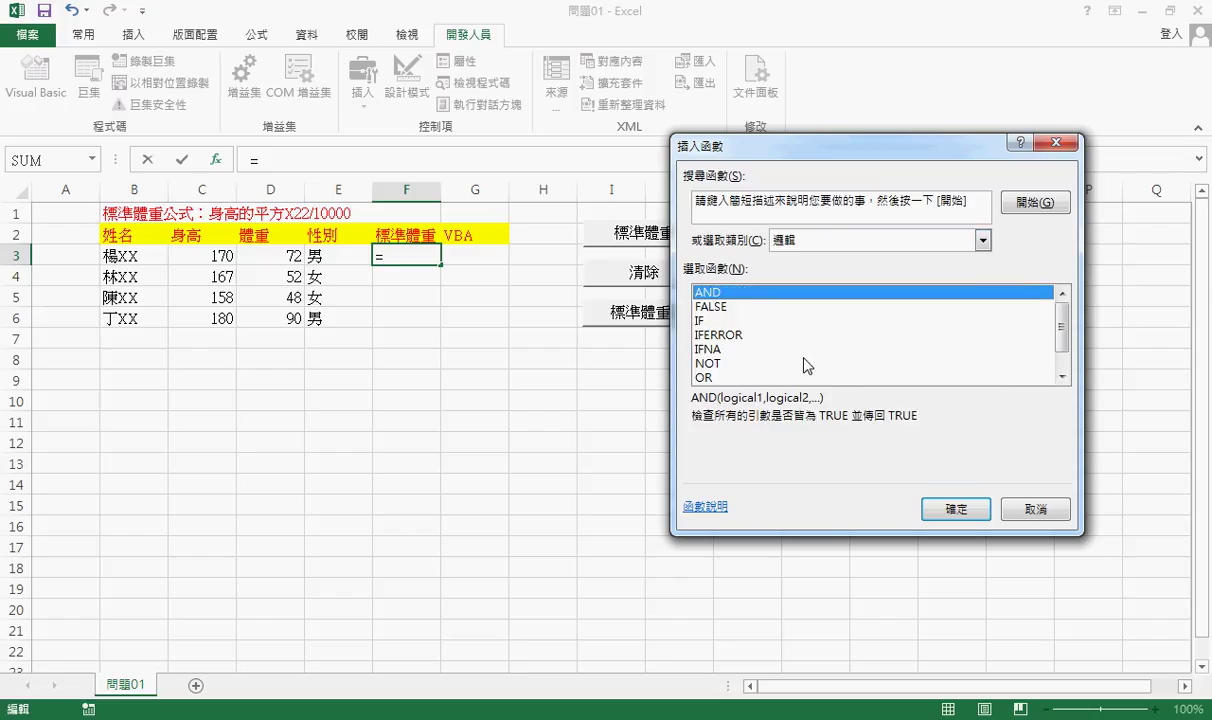
click(700, 321)
click(956, 509)
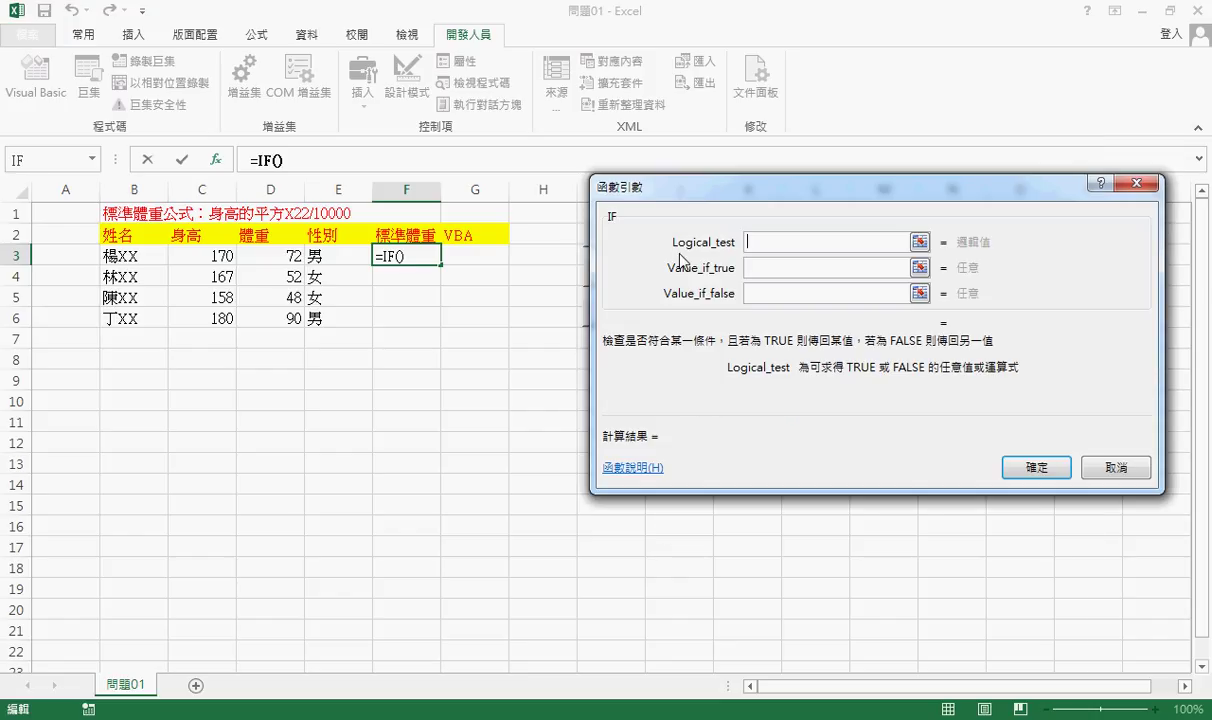
right_click(777, 243)
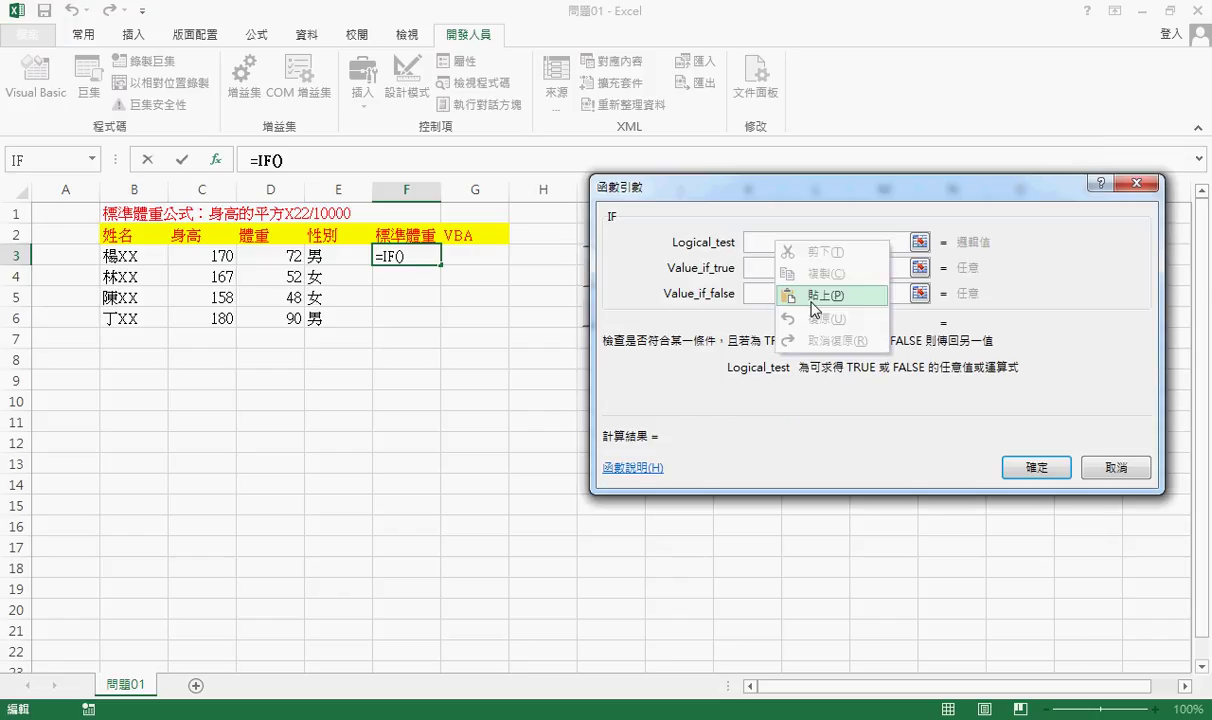
click(325, 256)
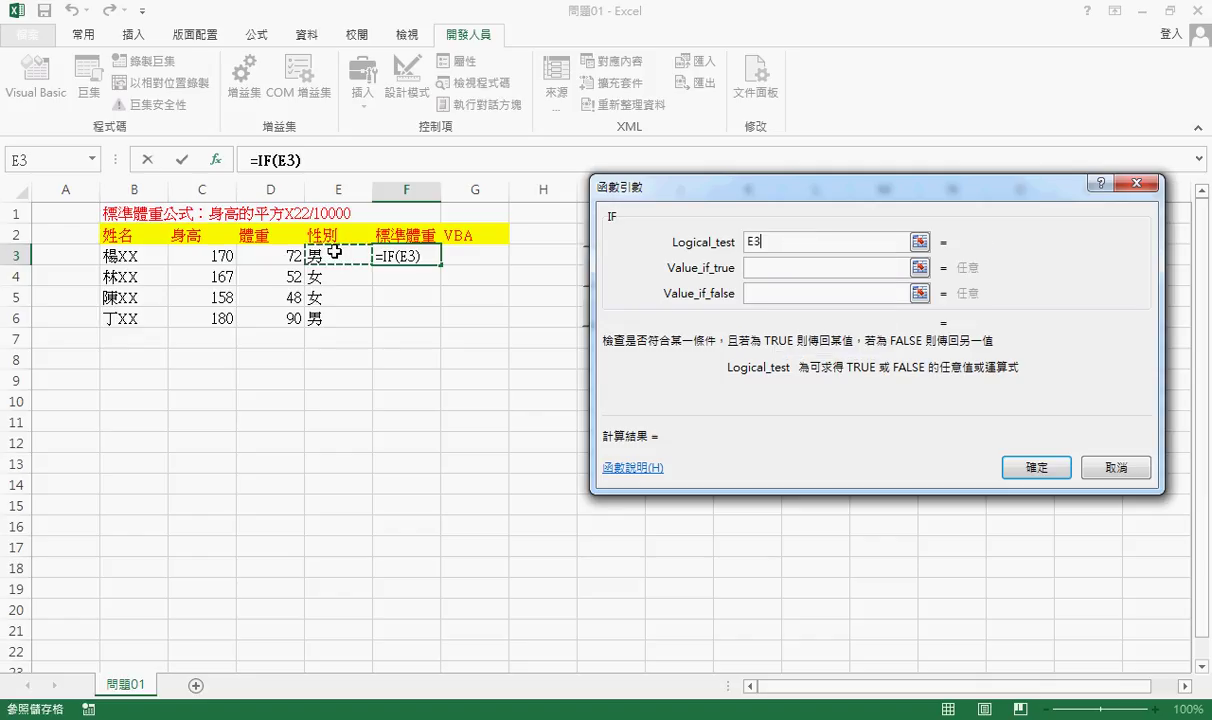
text(=)
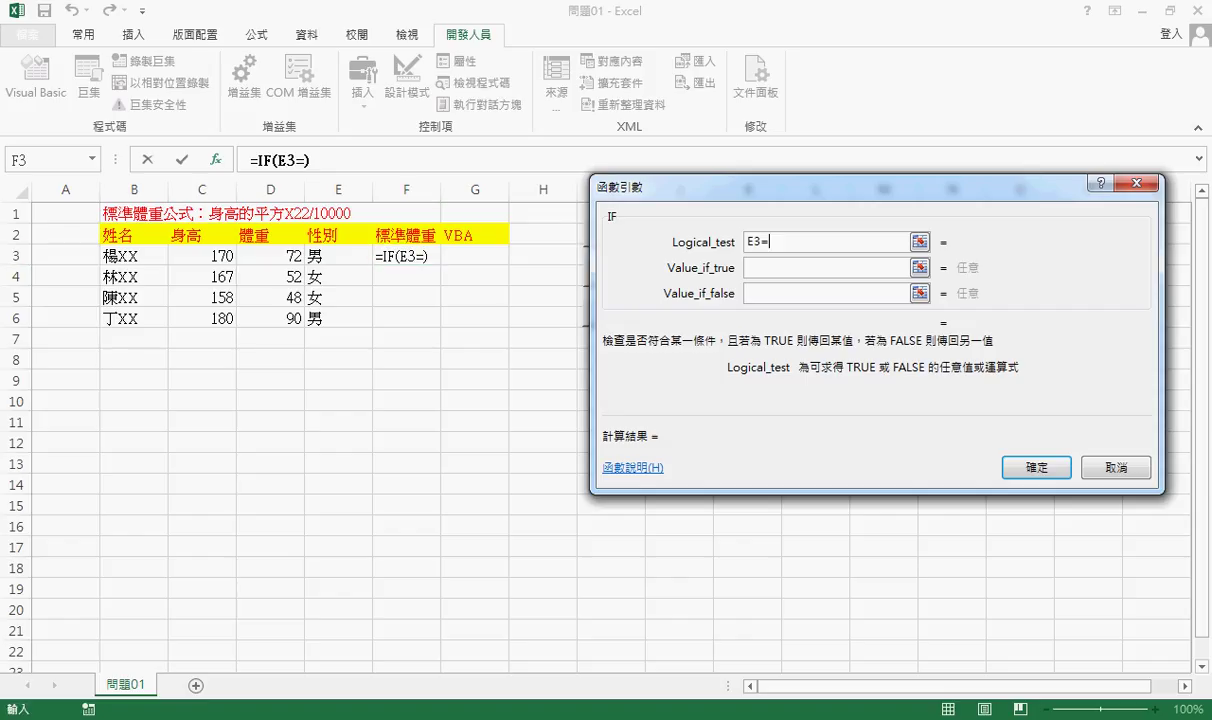
text("")
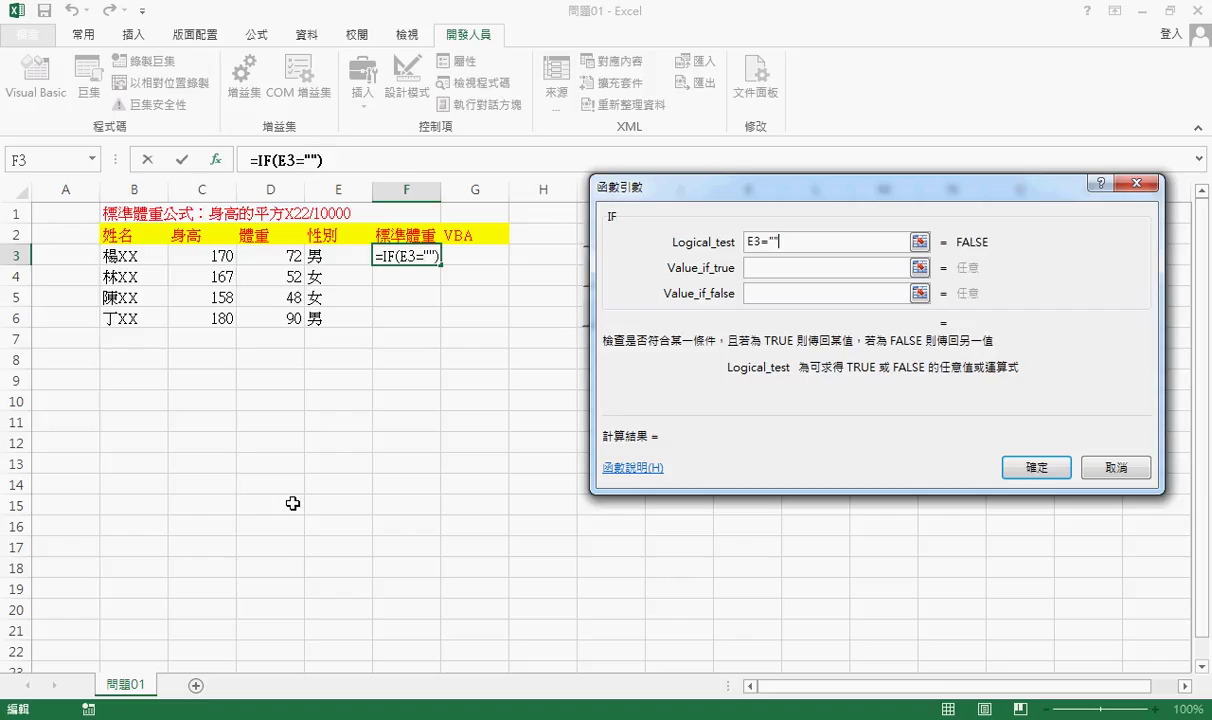
key(Left)
text(南)
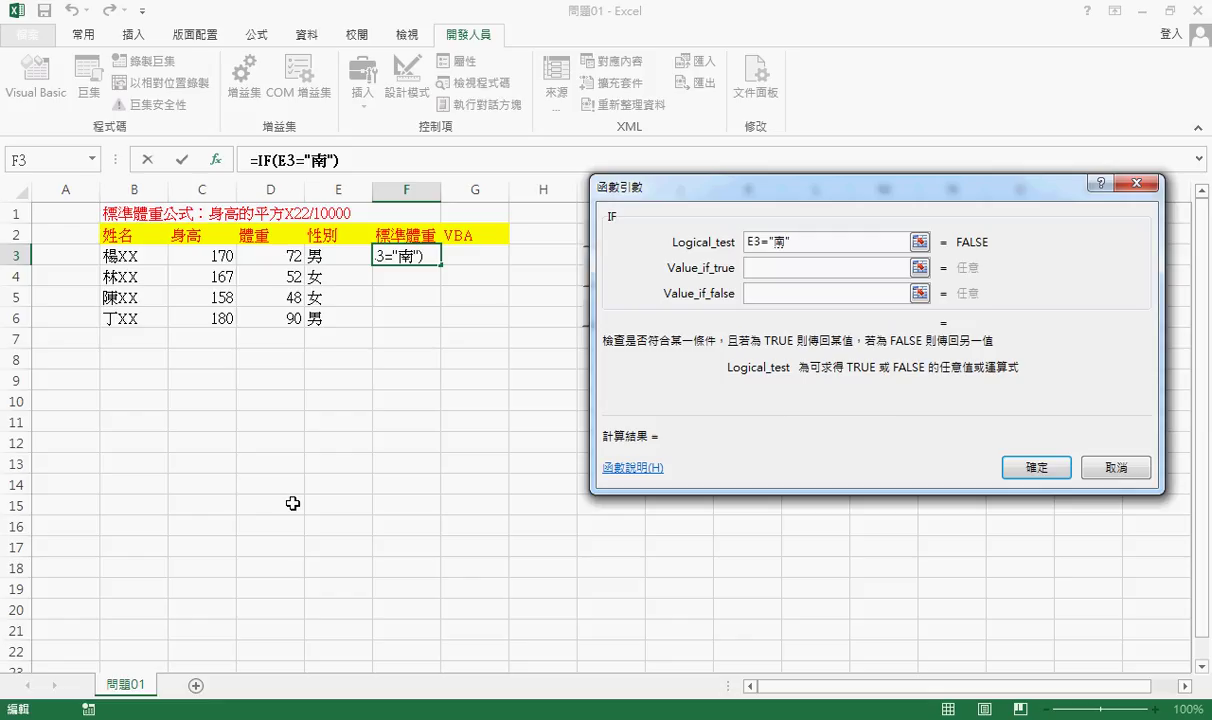
key(Down)
key(Return)
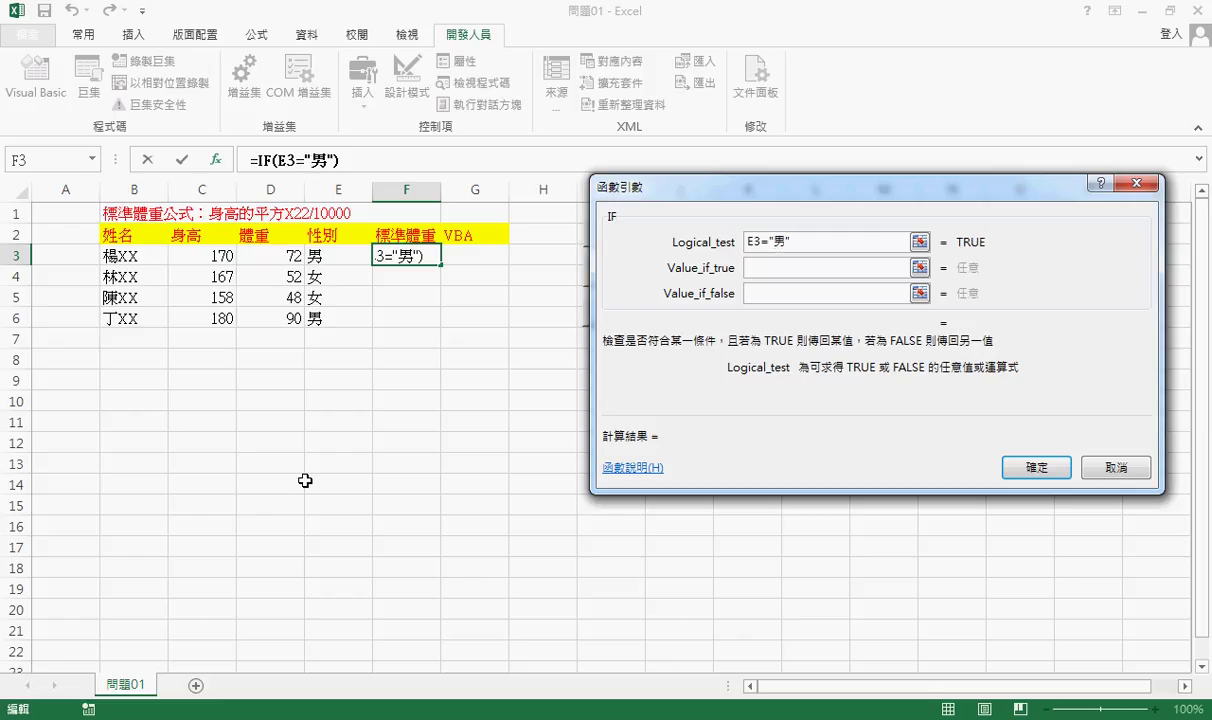
Use the original weight formula ×1.1 if true and ×1.05 if false, giving 69.938
right_click(757, 268)
click(805, 325)
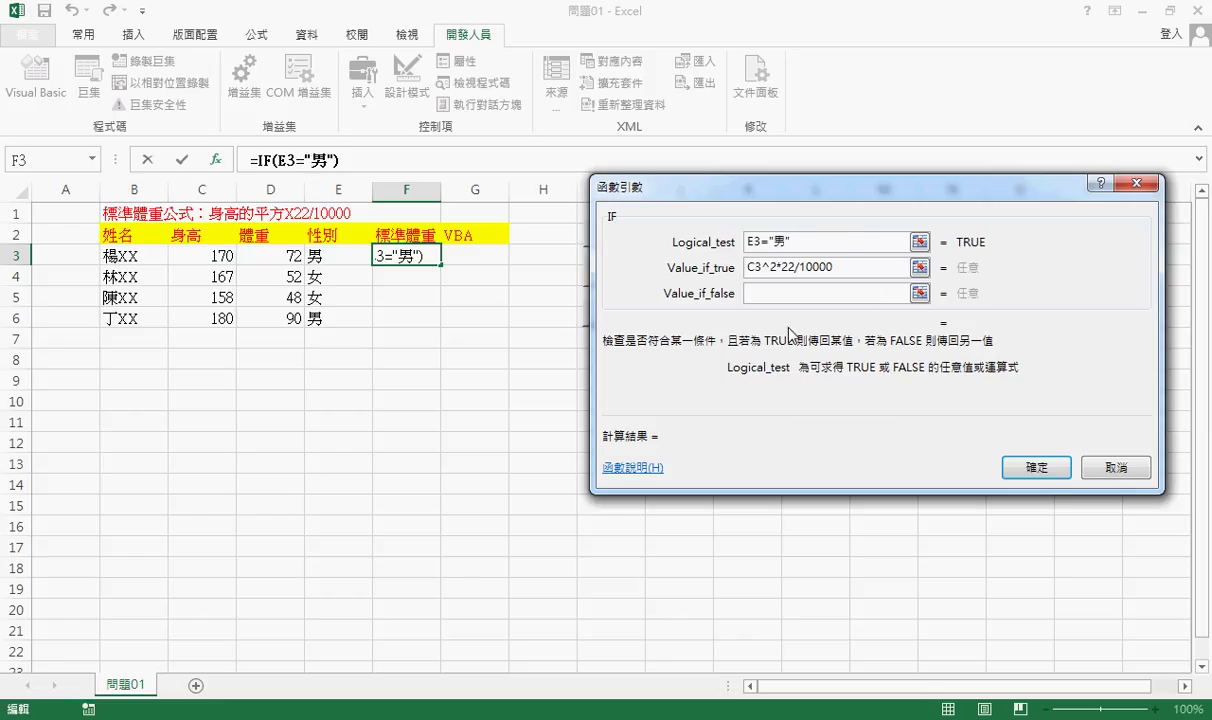
click(854, 268)
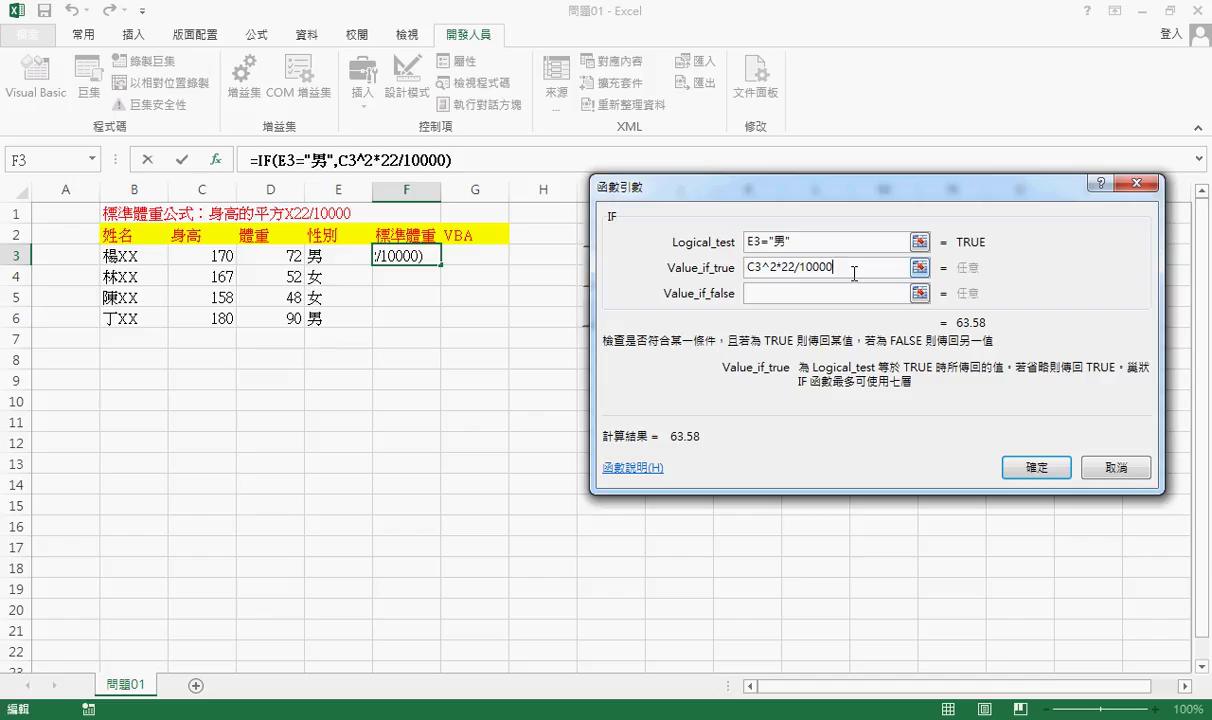
text(*)
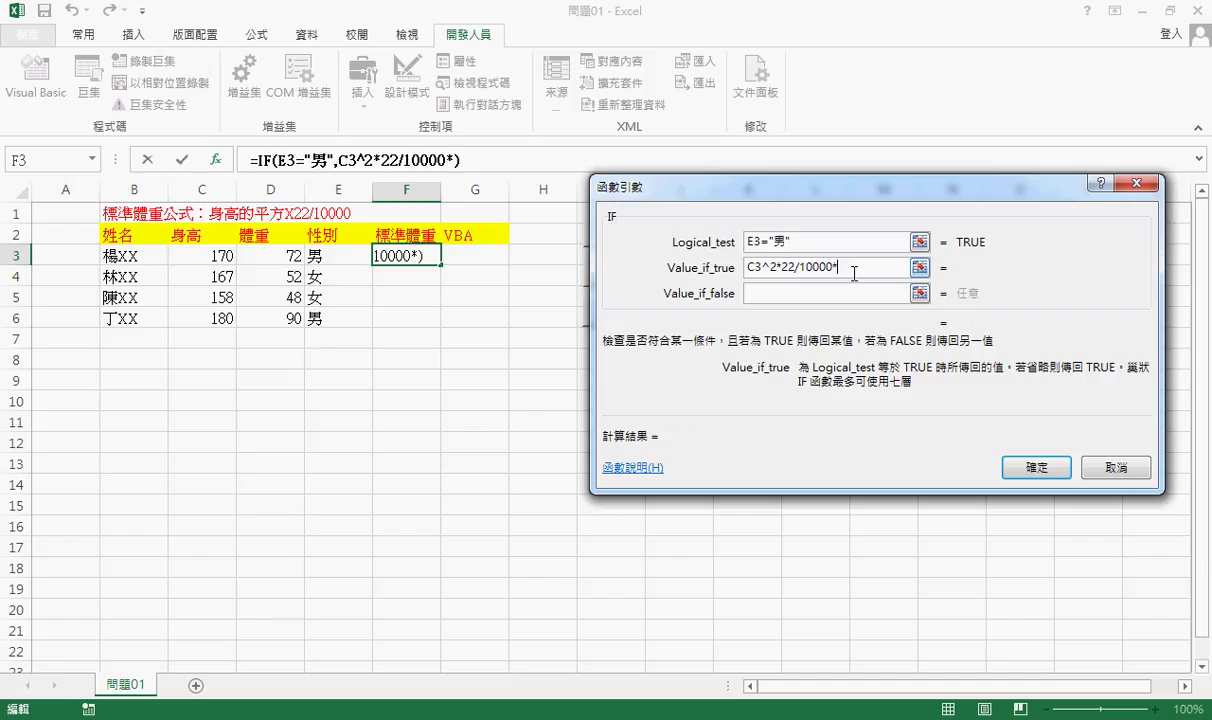
text(1.1)
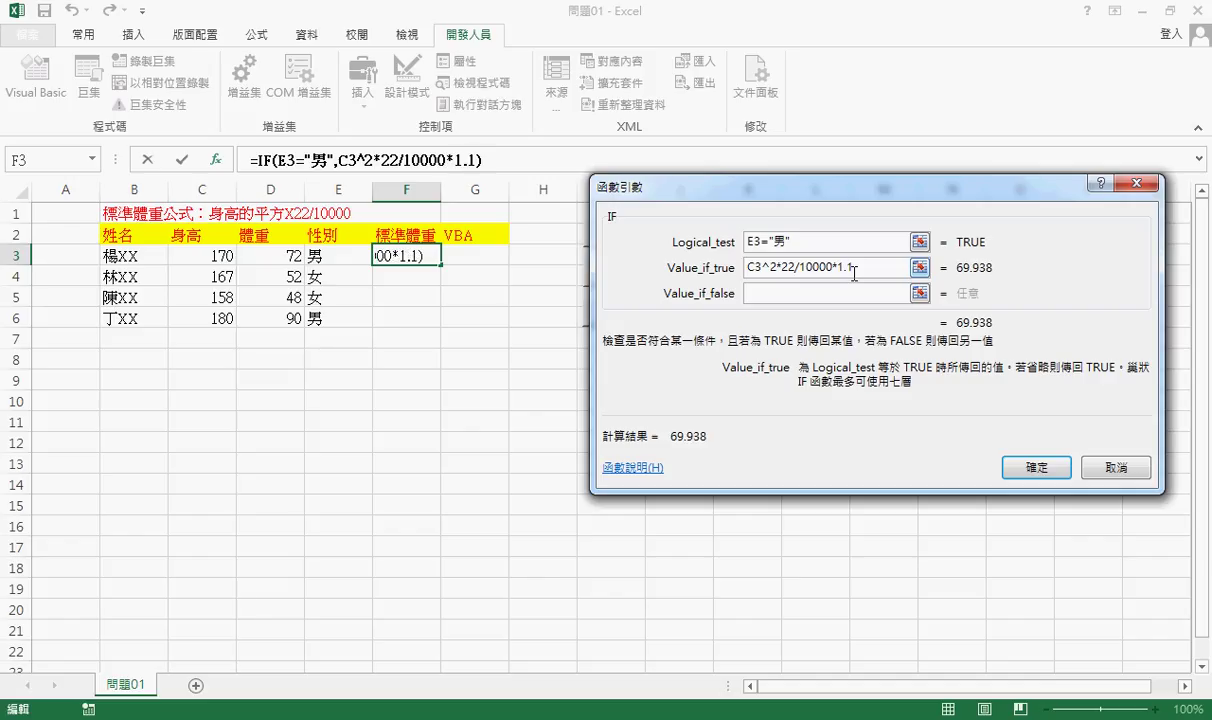
click(793, 292)
right_click(793, 292)
click(815, 345)
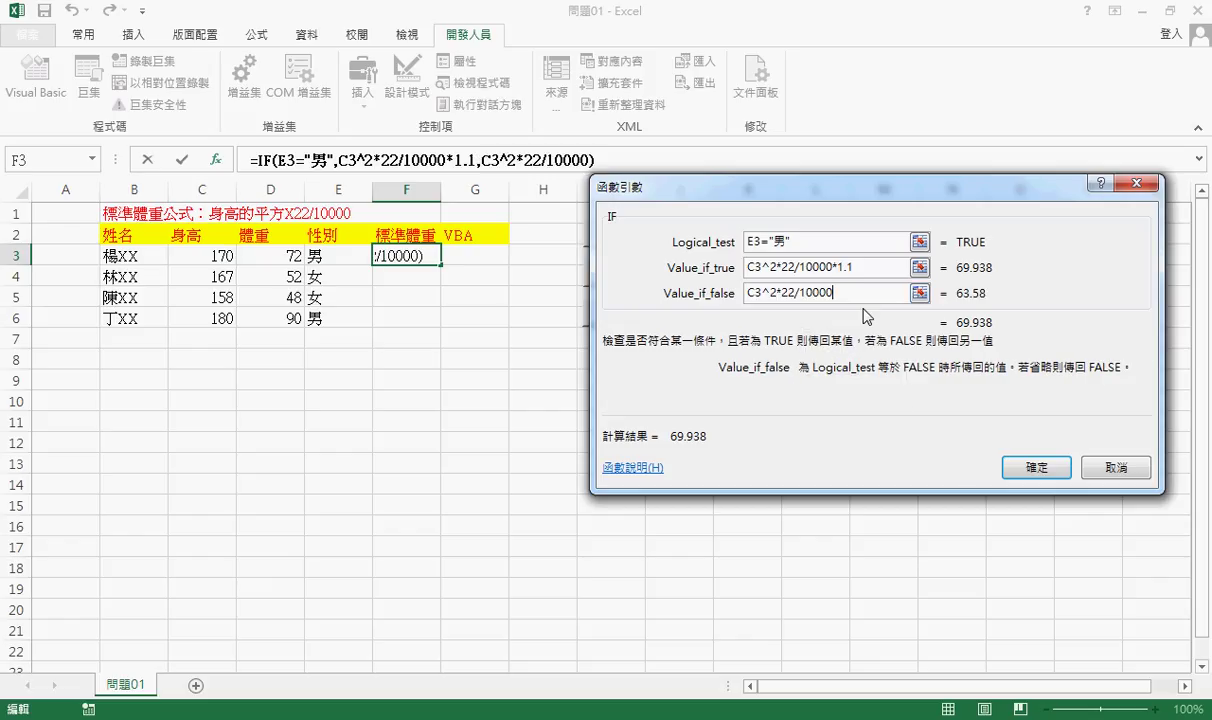
text(*1)
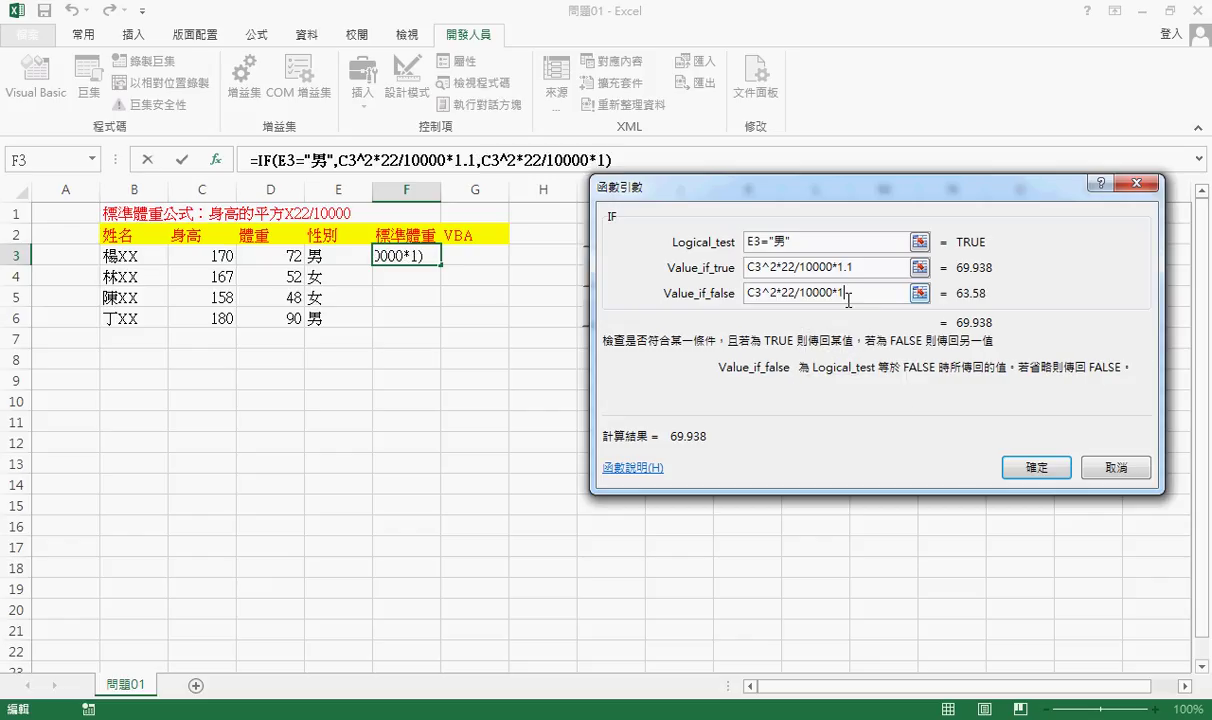
text(.05)
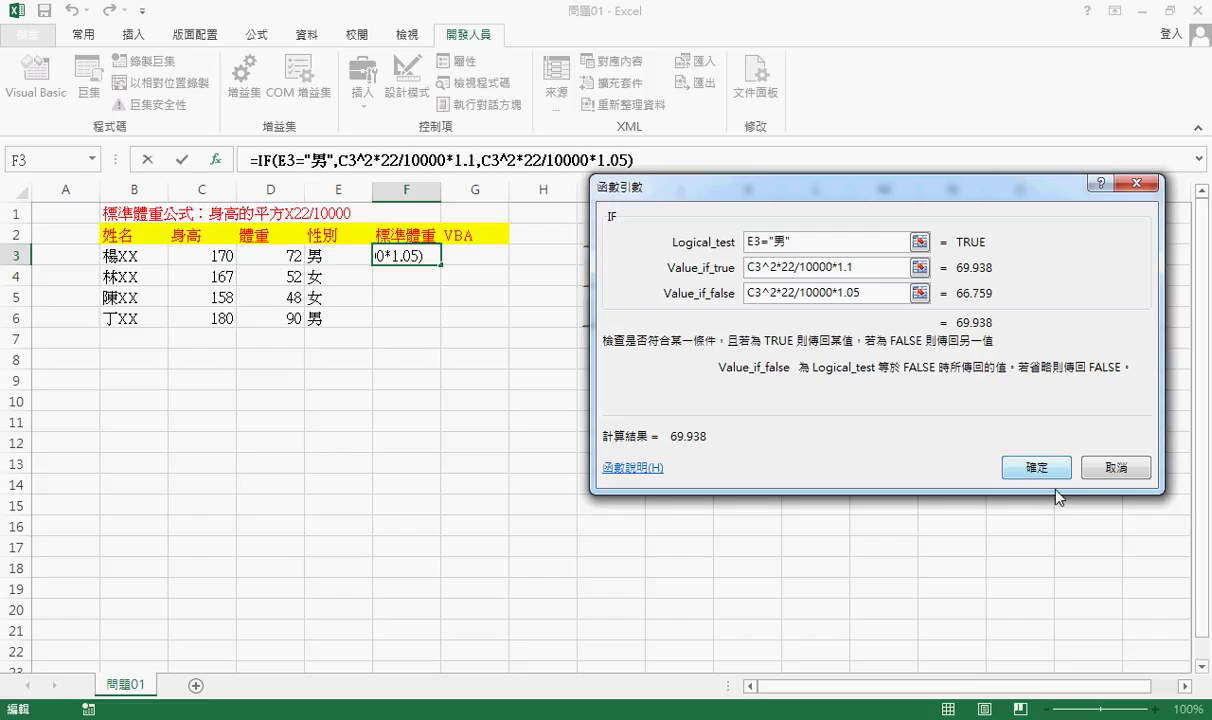
click(1032, 466)
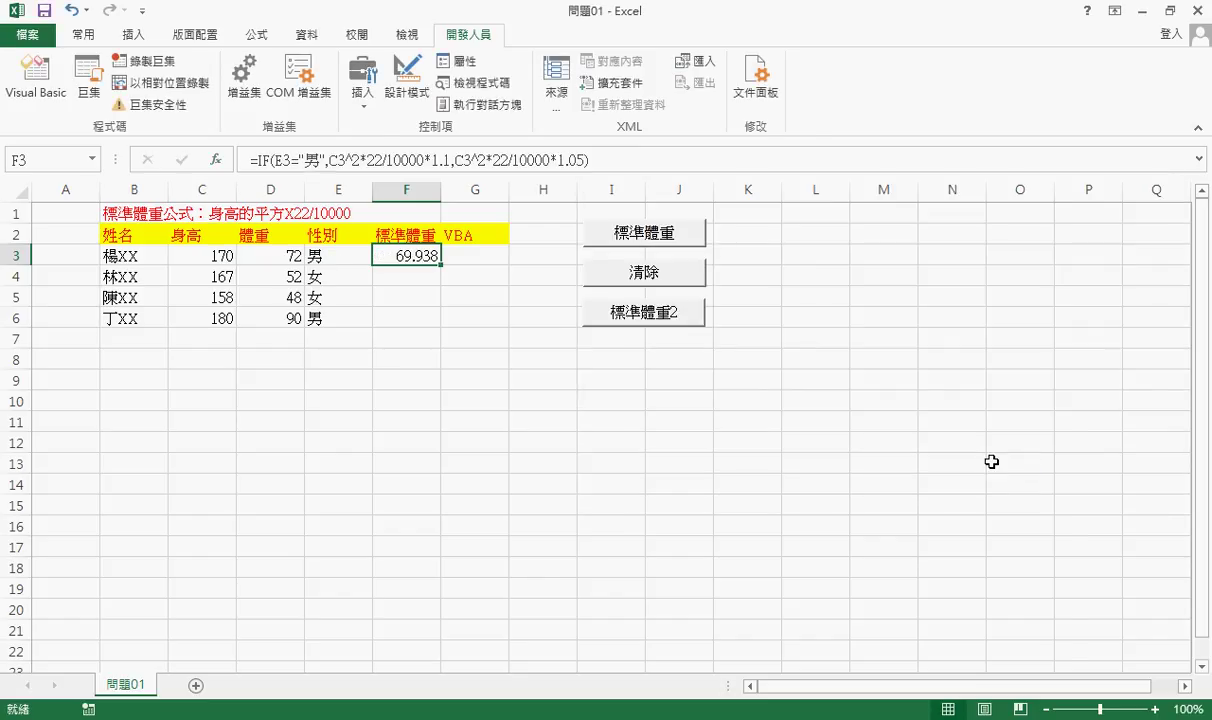
Cut the IF formula from F3 and start a ROUND function from Math & Trig
drag(250, 159, 565, 158)
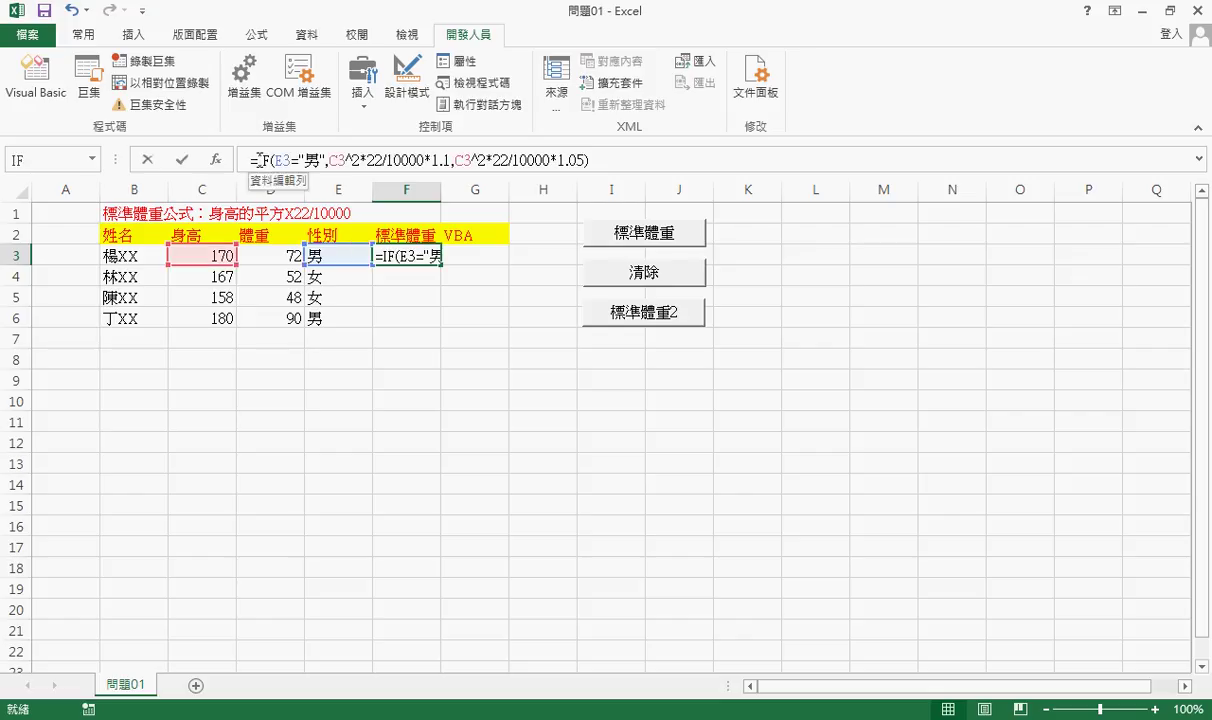
right_click(565, 158)
click(592, 166)
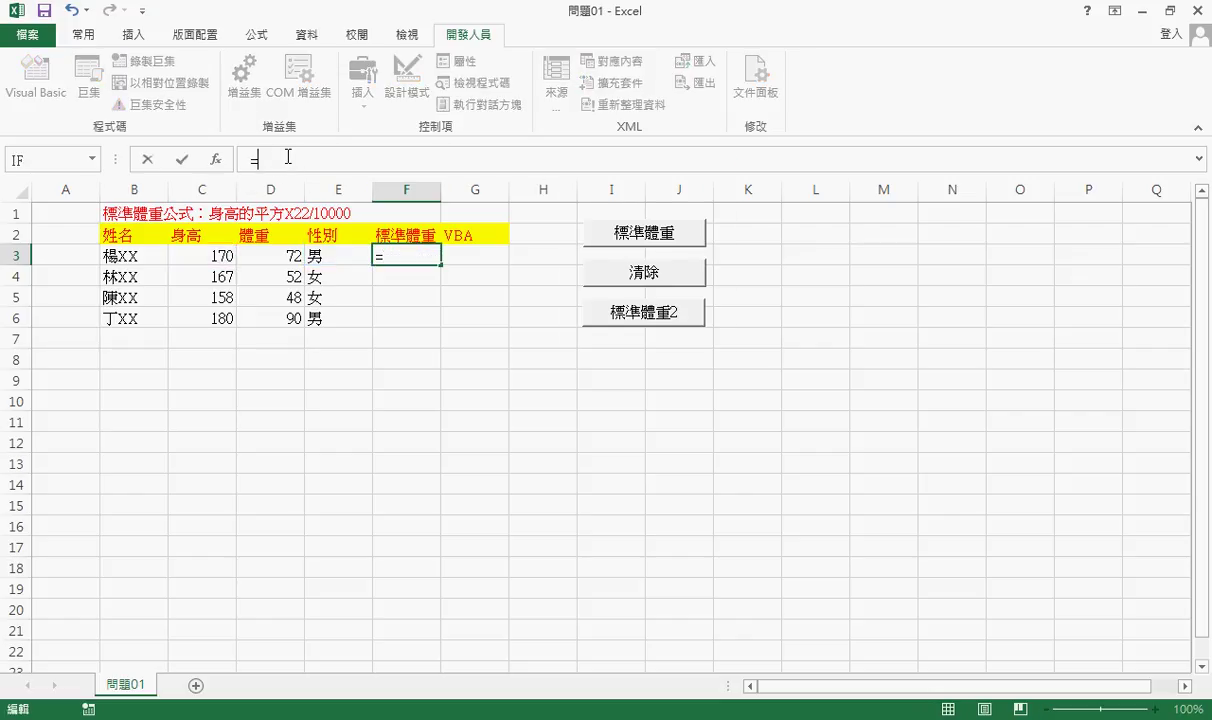
click(215, 159)
click(824, 238)
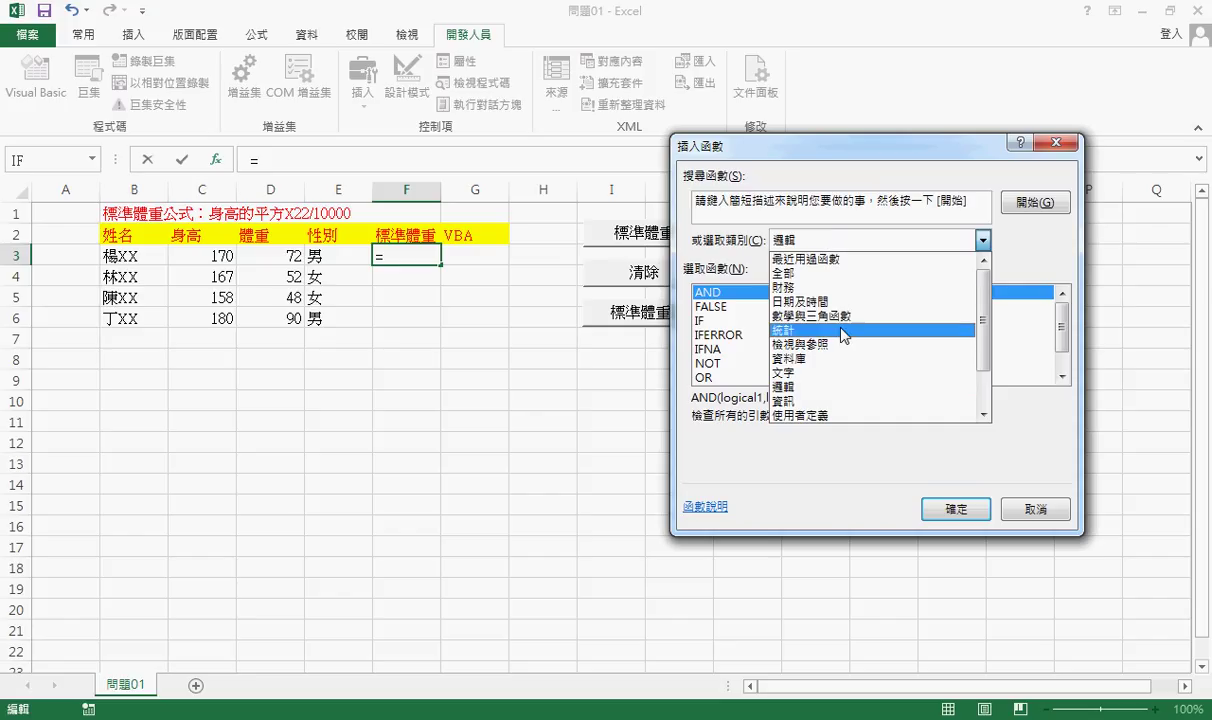
click(810, 315)
scroll(1067, 333, down, 3)
scroll(1067, 337, down, 4)
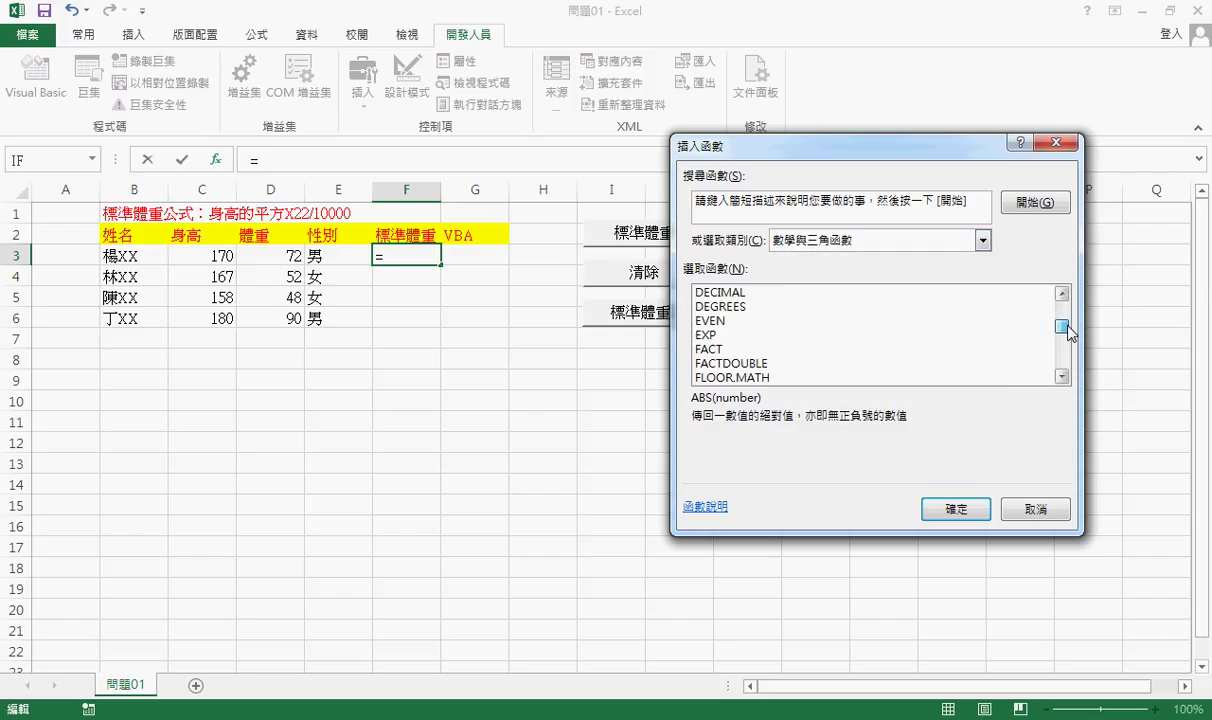
scroll(1067, 341, down, 5)
scroll(1068, 346, down, 3)
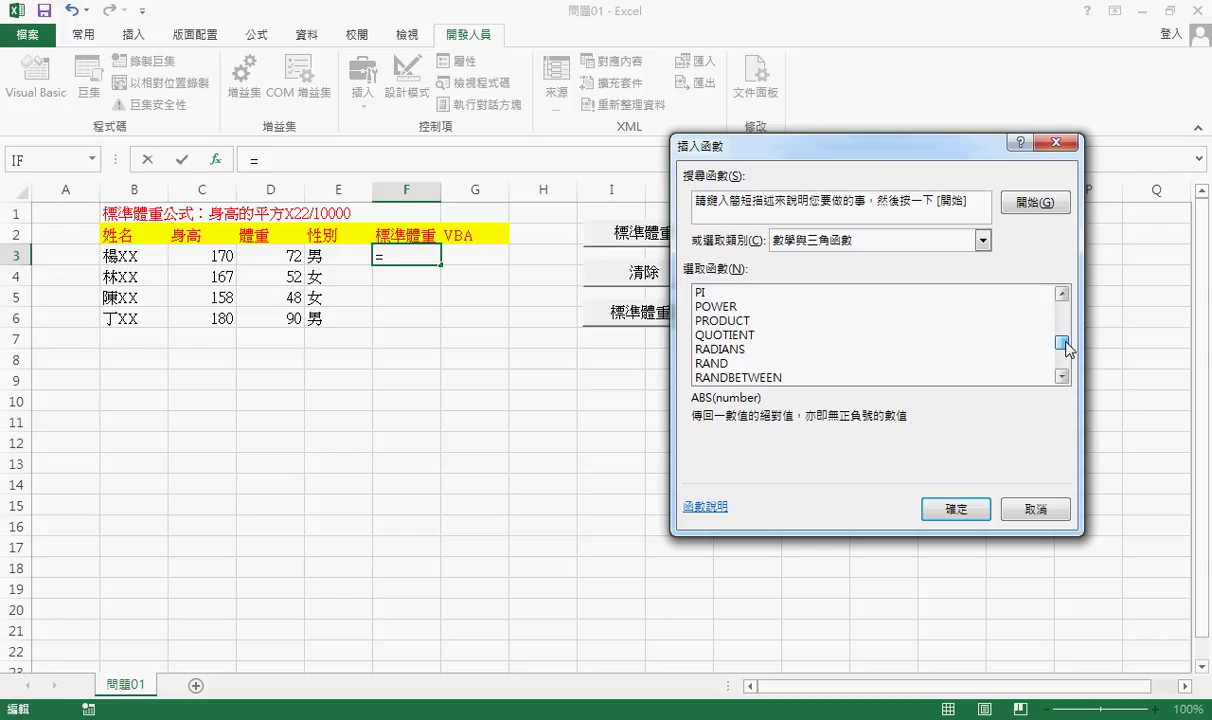
click(1062, 376)
click(1062, 376)
click(1062, 376)
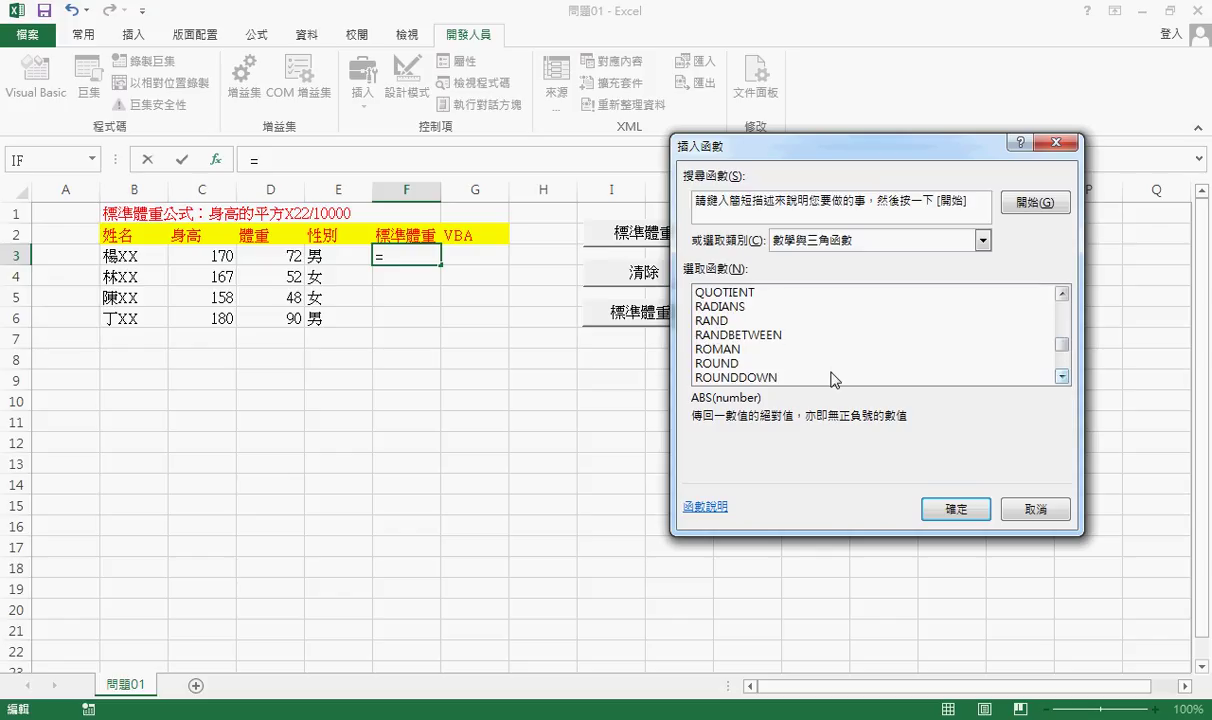
click(745, 363)
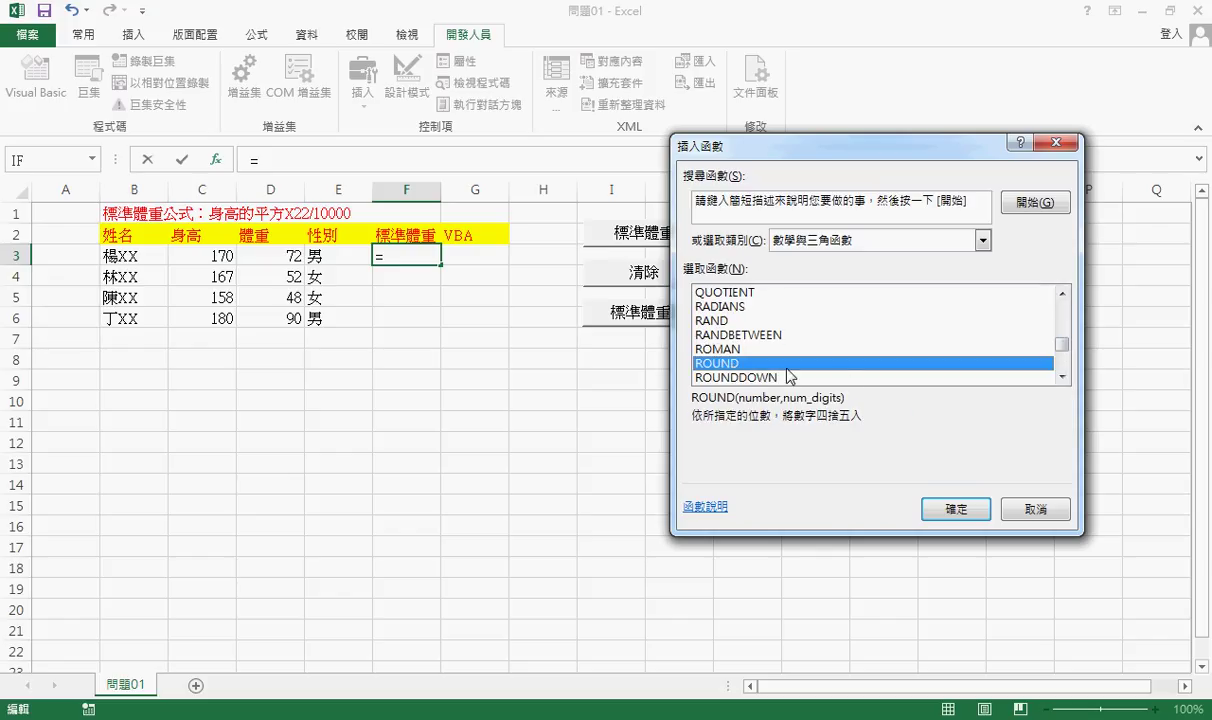
click(958, 510)
Round the pasted IF formula to 1 decimal and fill it down to F6 (69.9, 64.4, 57.7, 78.4)
right_click(765, 253)
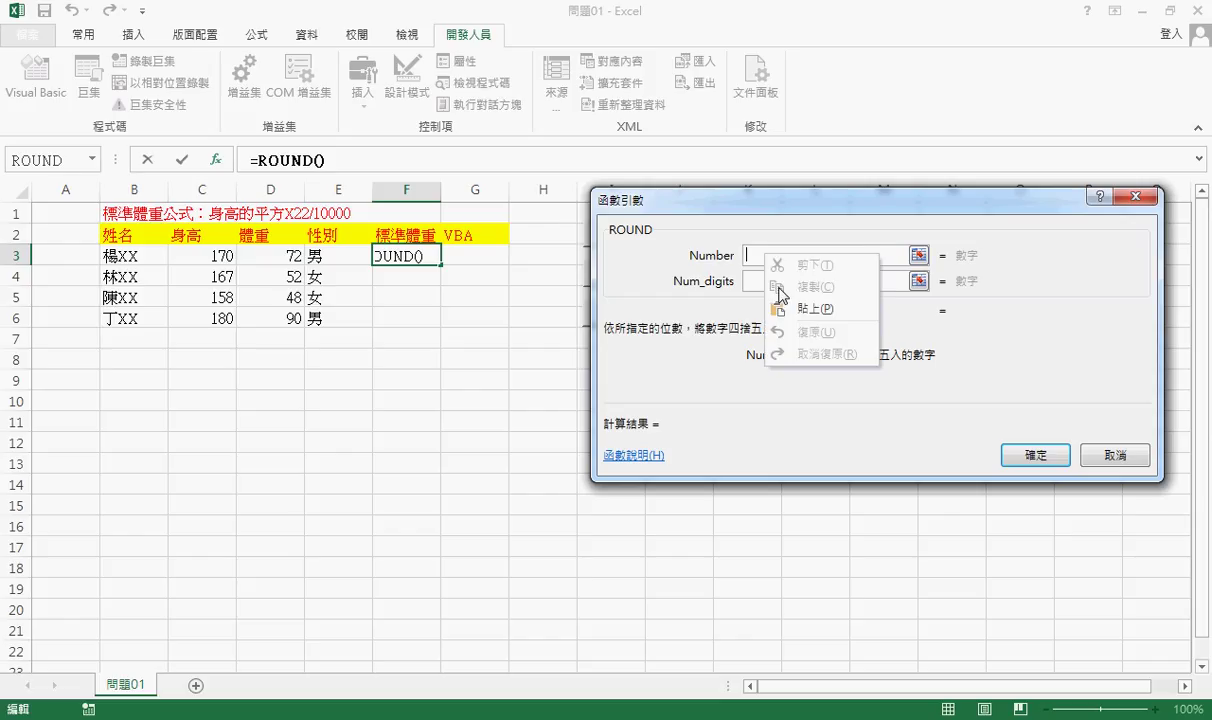
click(790, 309)
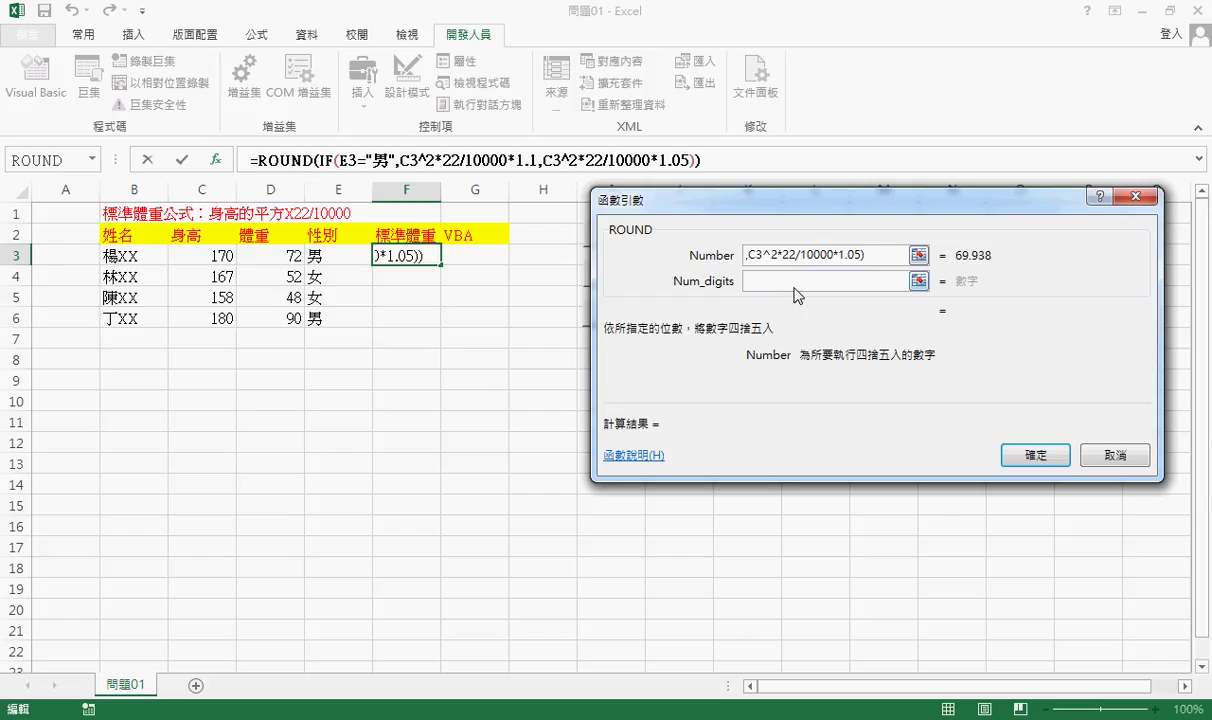
click(795, 285)
text(1)
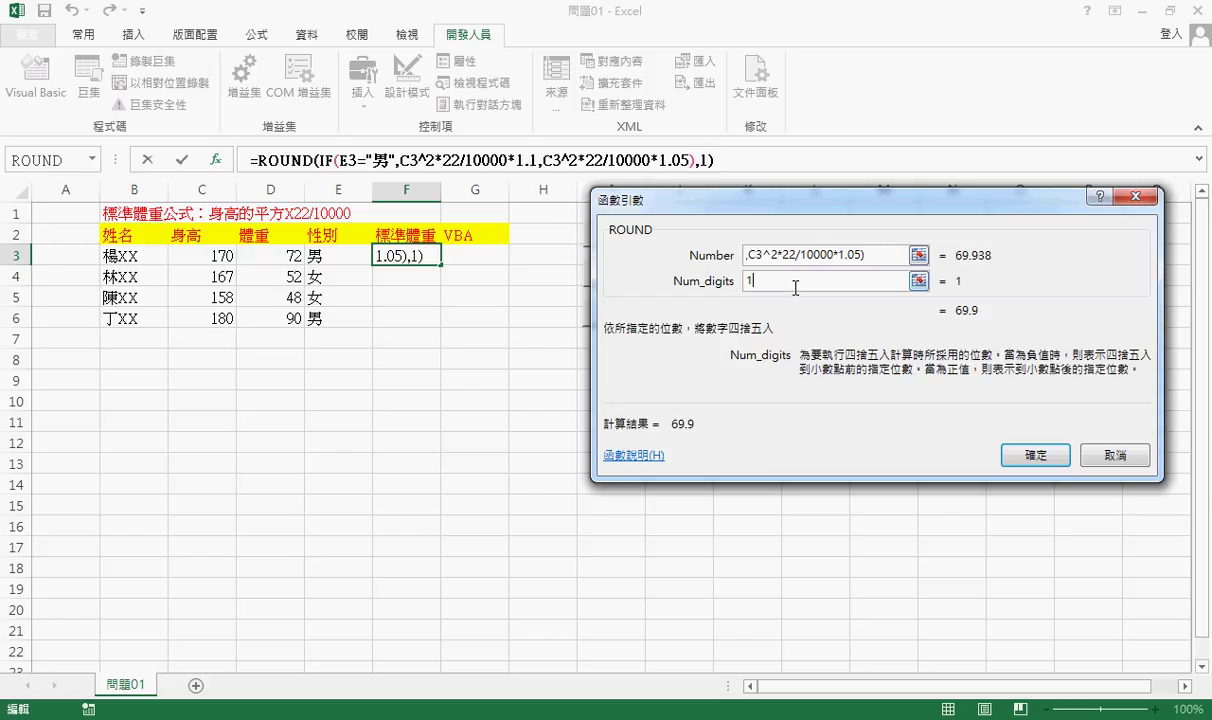
click(1038, 472)
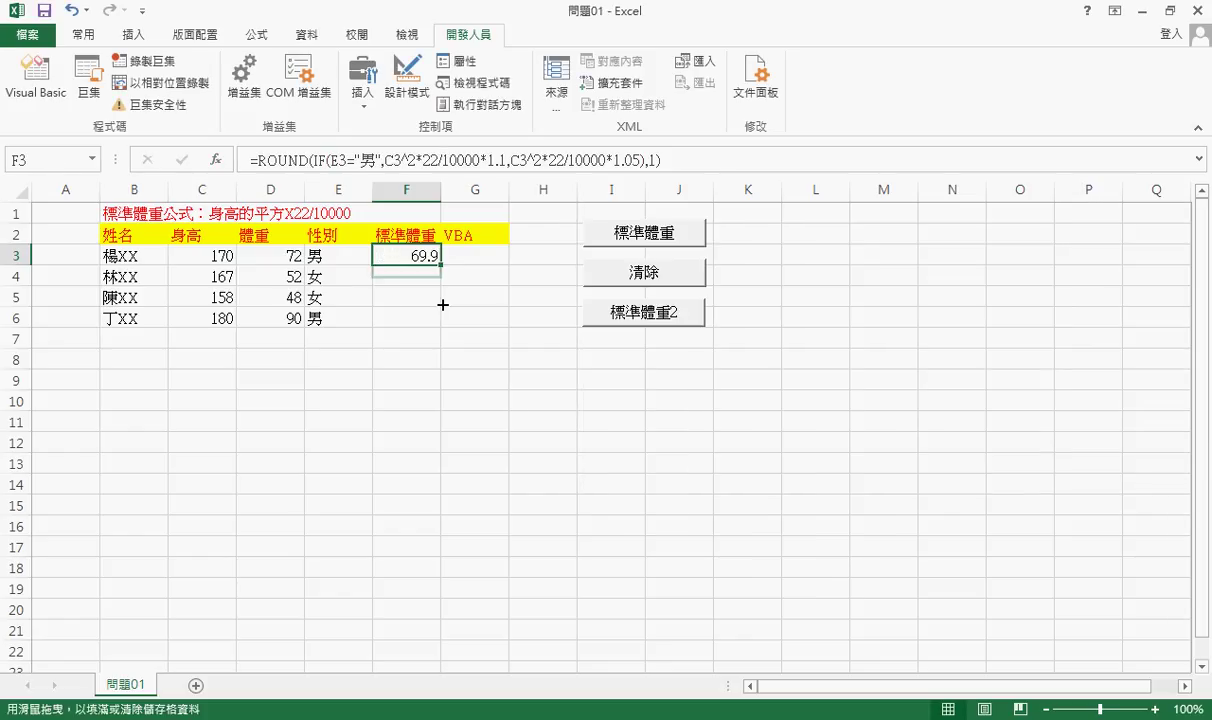
drag(442, 304, 440, 326)
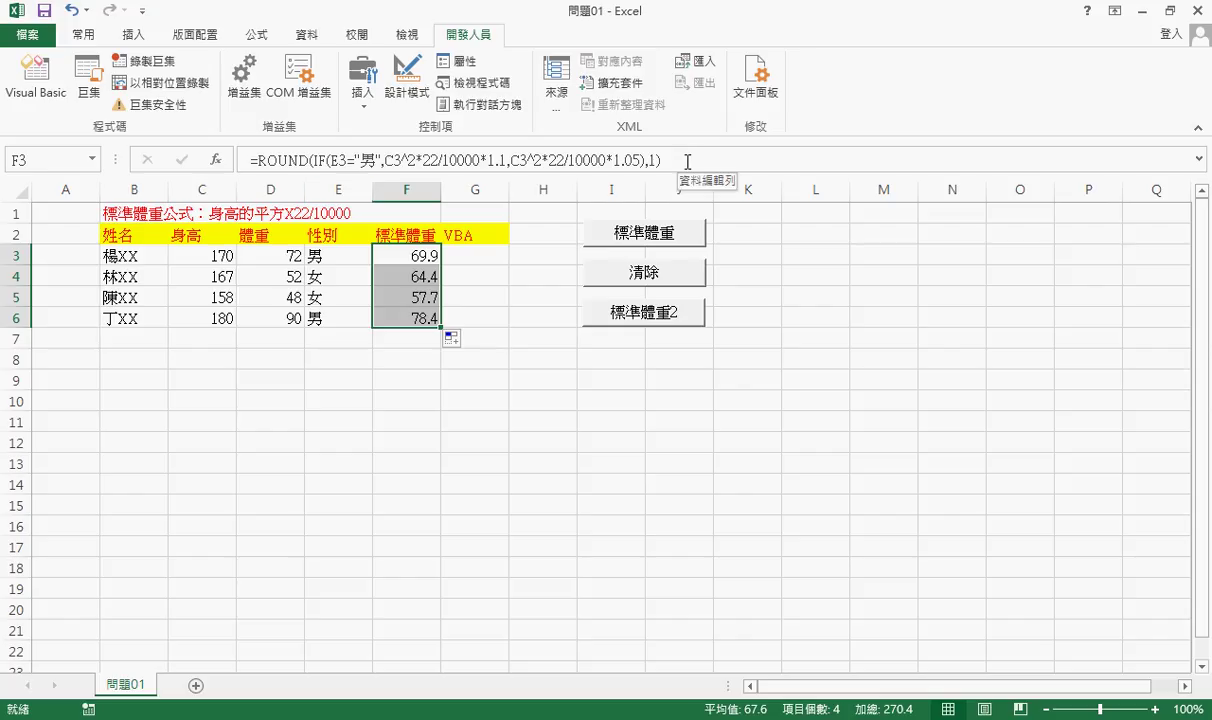
click(484, 256)
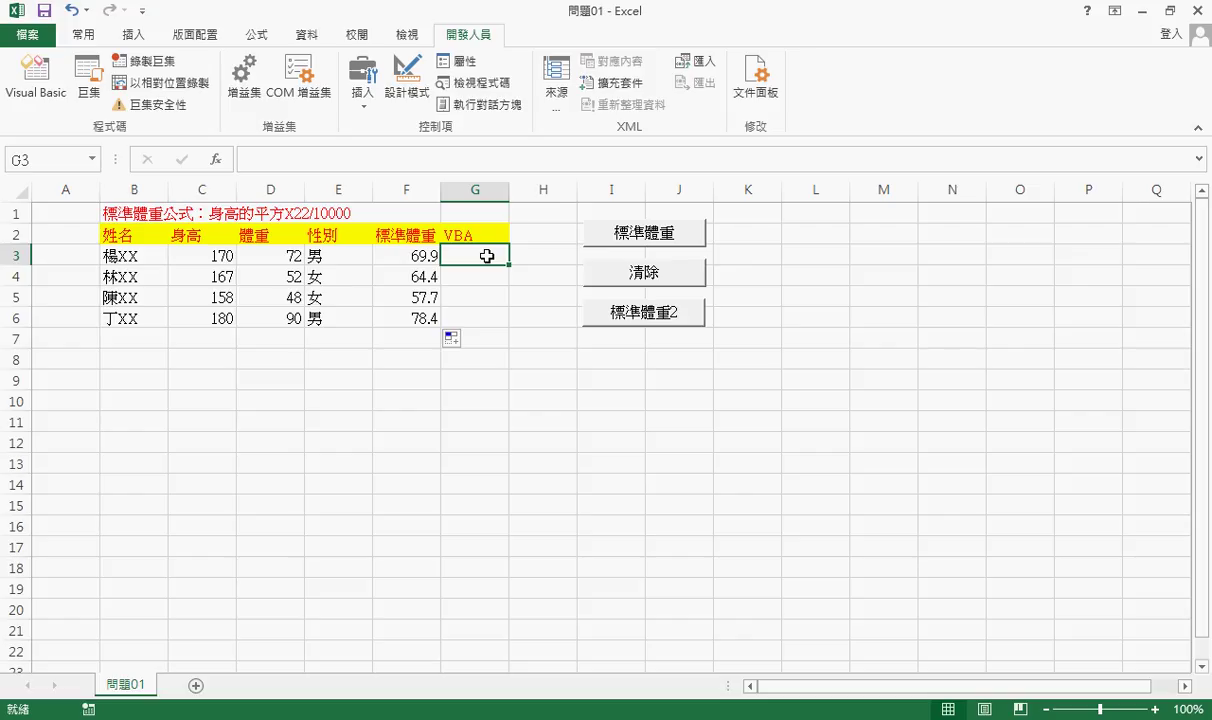
Check the Customize Ribbon settings in Excel Options via the Quick Access Toolbar menu, then close them
click(143, 11)
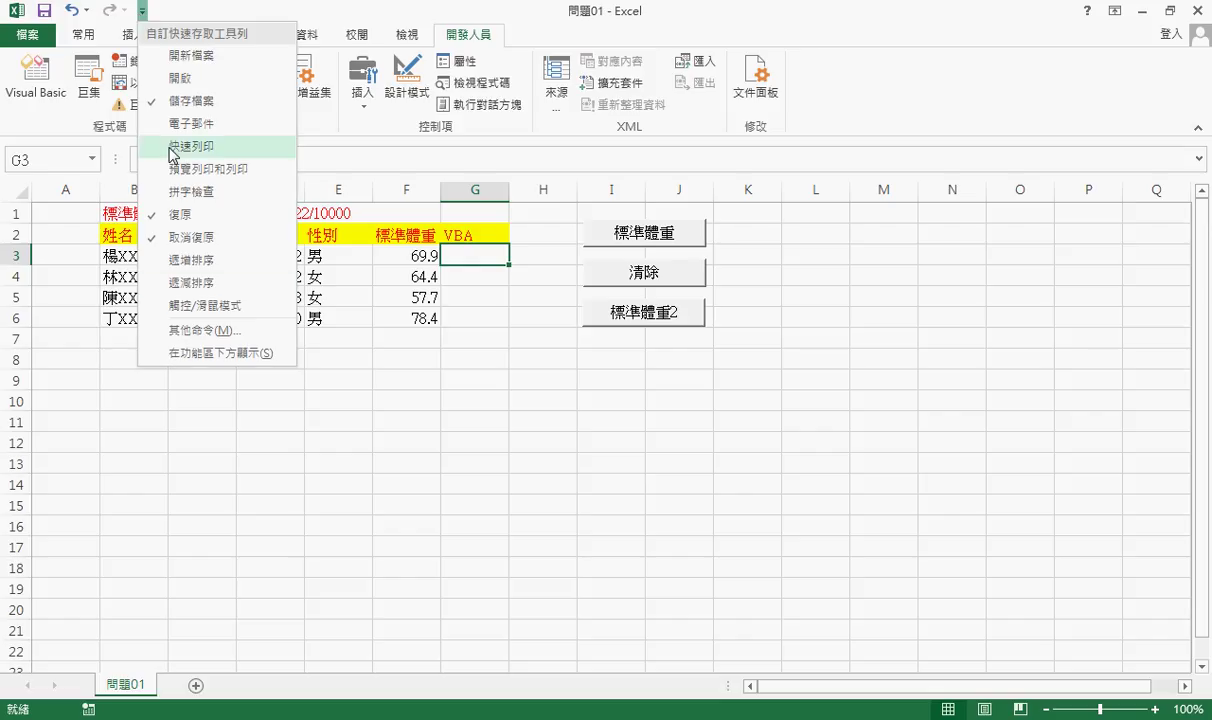
click(192, 330)
click(260, 241)
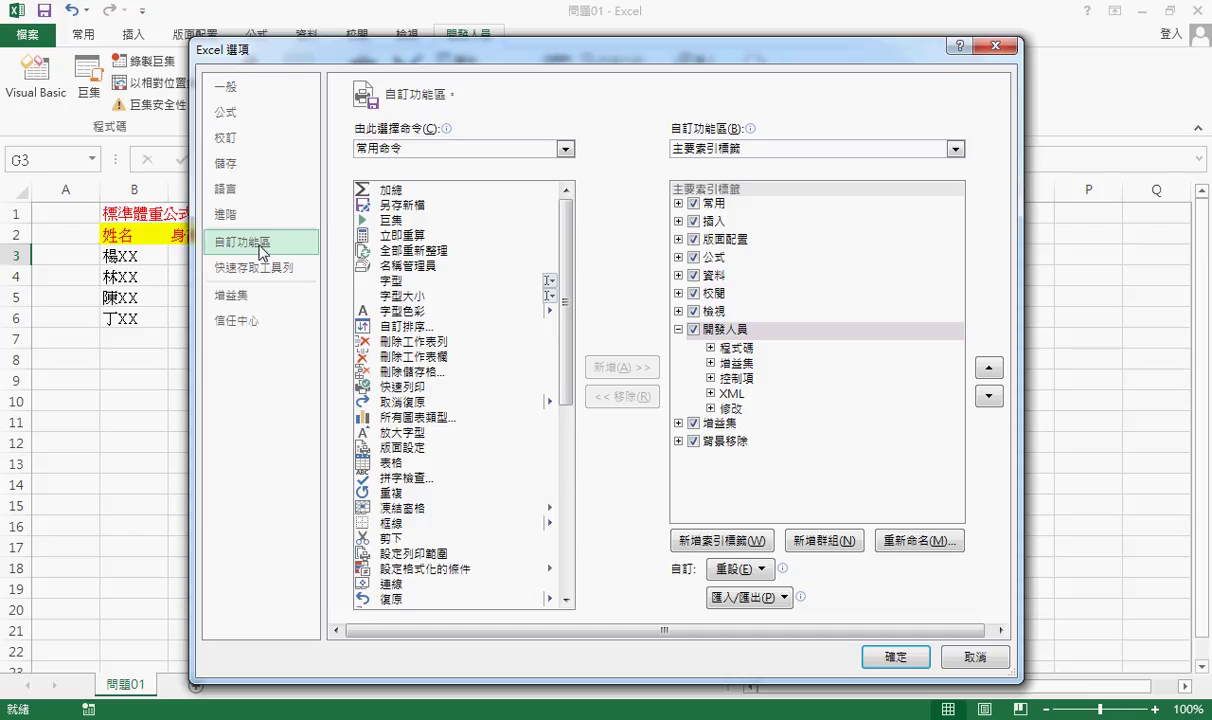
click(896, 657)
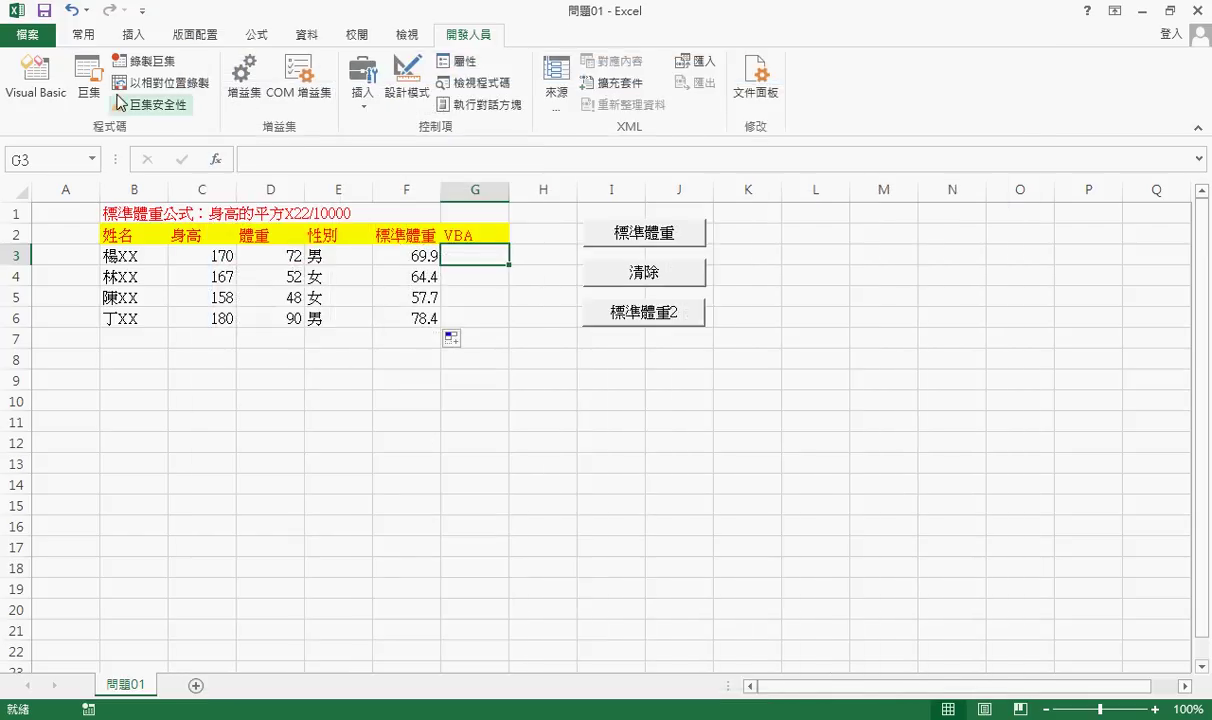
click(49, 92)
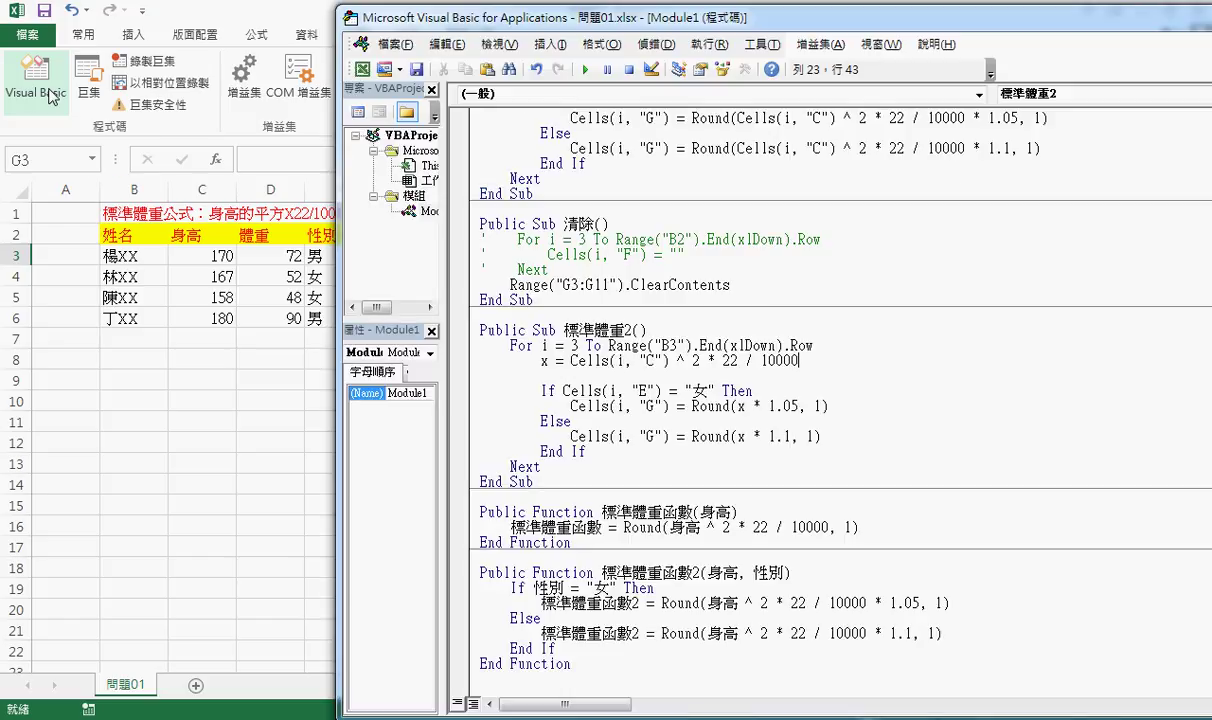
scroll(663, 338, up, 2)
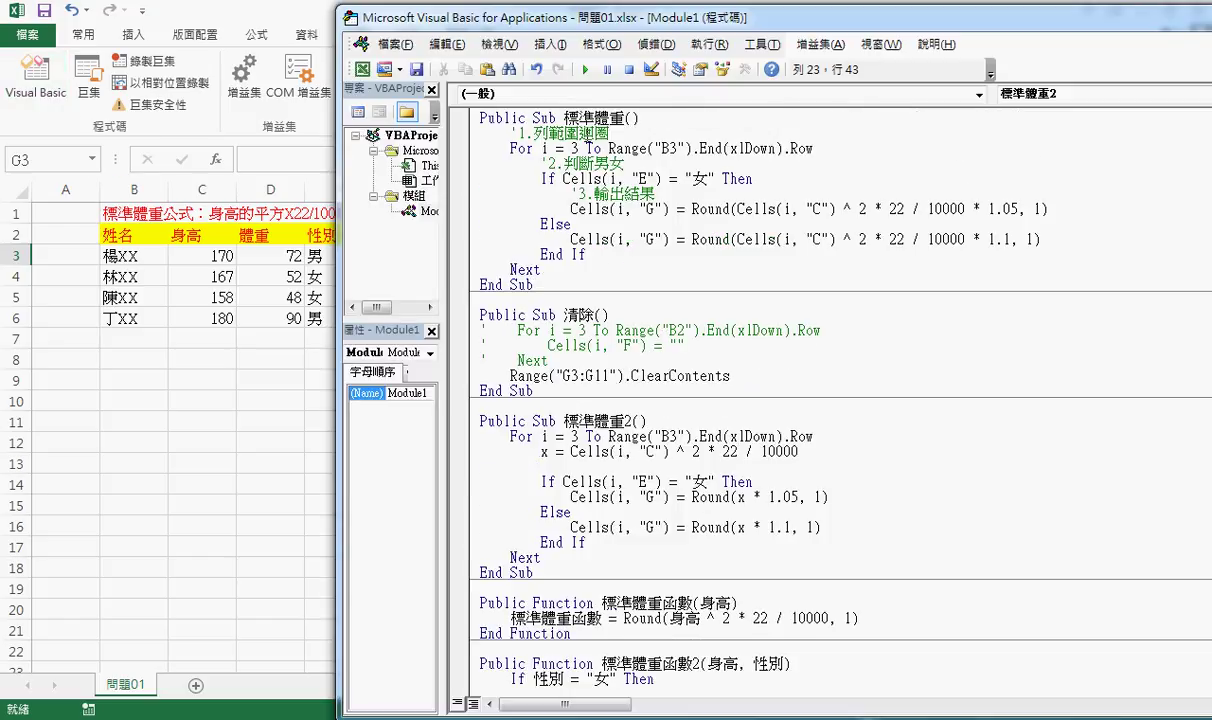
drag(441, 196, 527, 196)
right_click(446, 166)
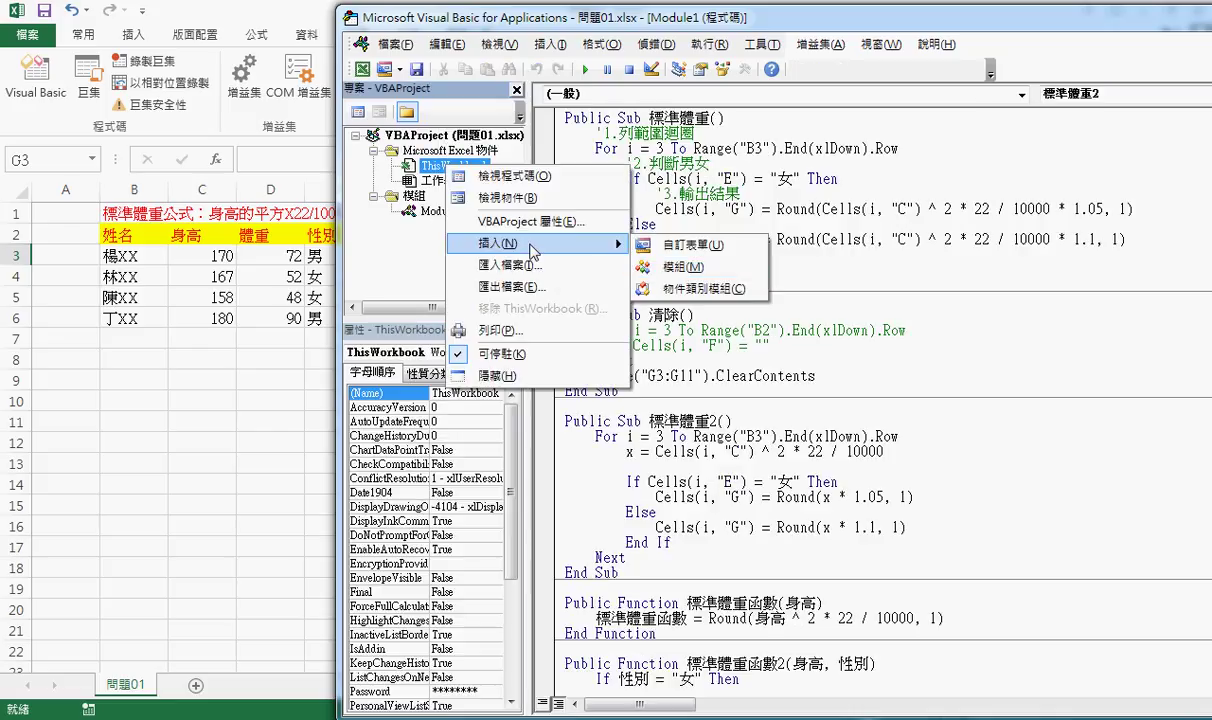
double_click(440, 211)
click(570, 178)
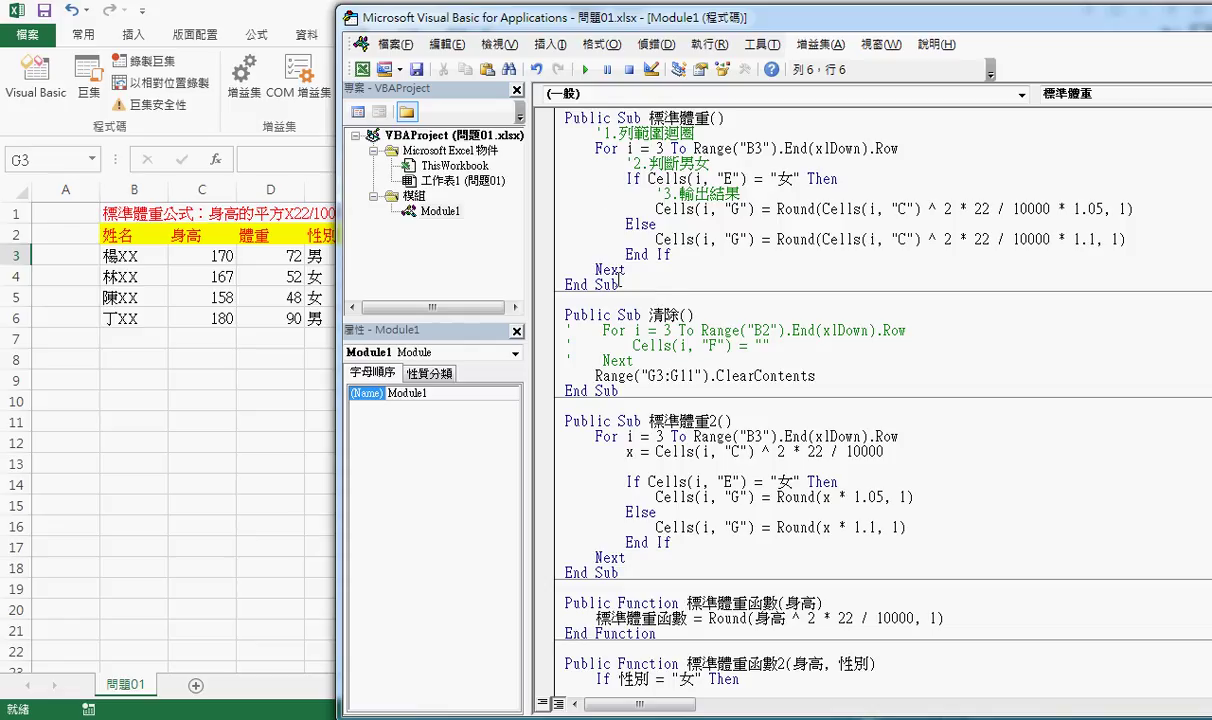
drag(648, 118, 710, 118)
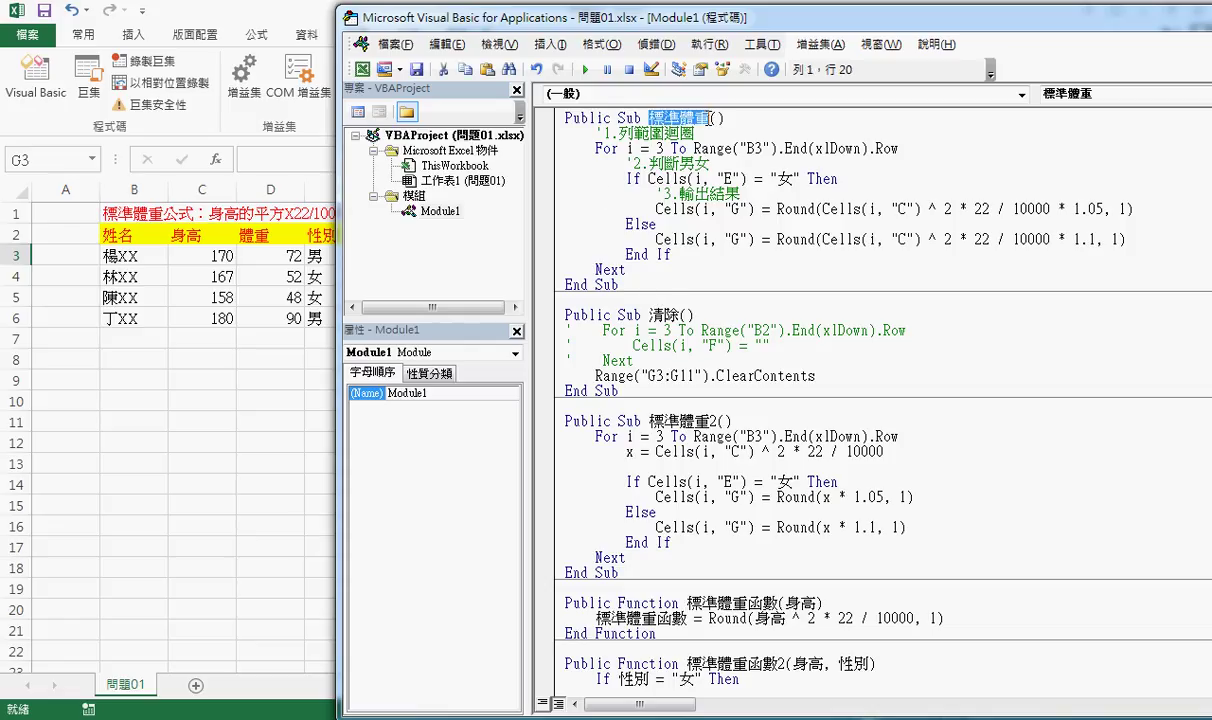
click(553, 45)
click(578, 72)
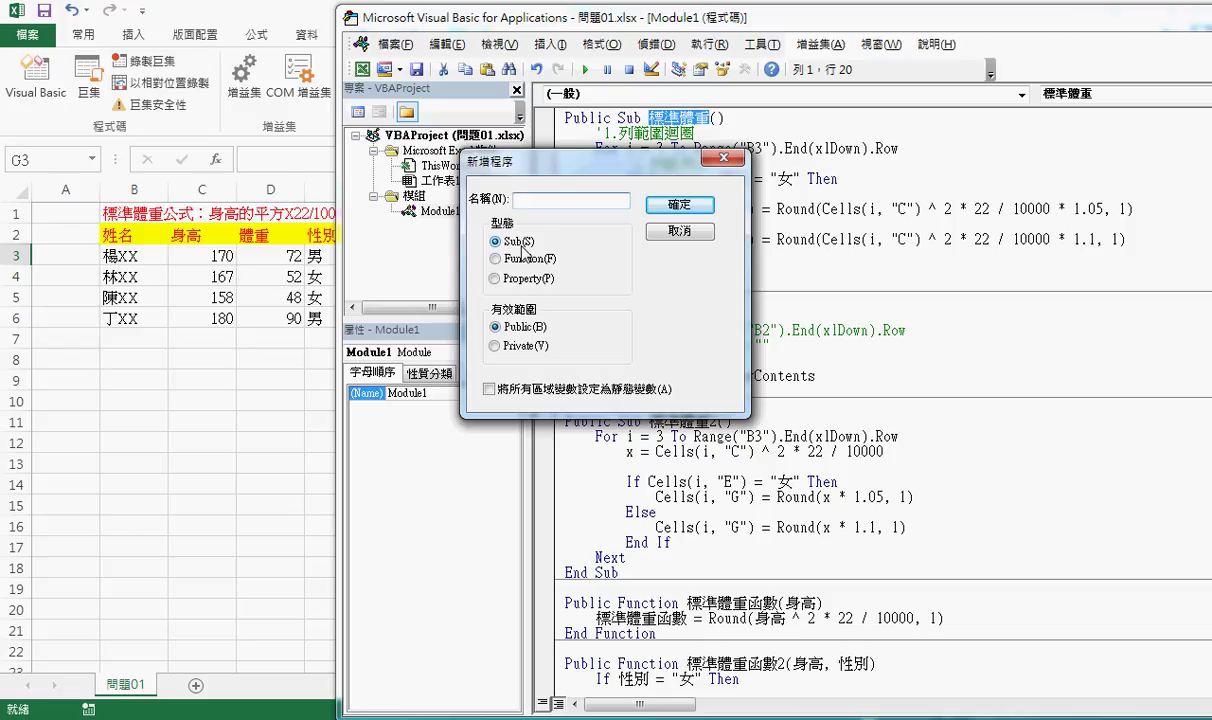
click(680, 231)
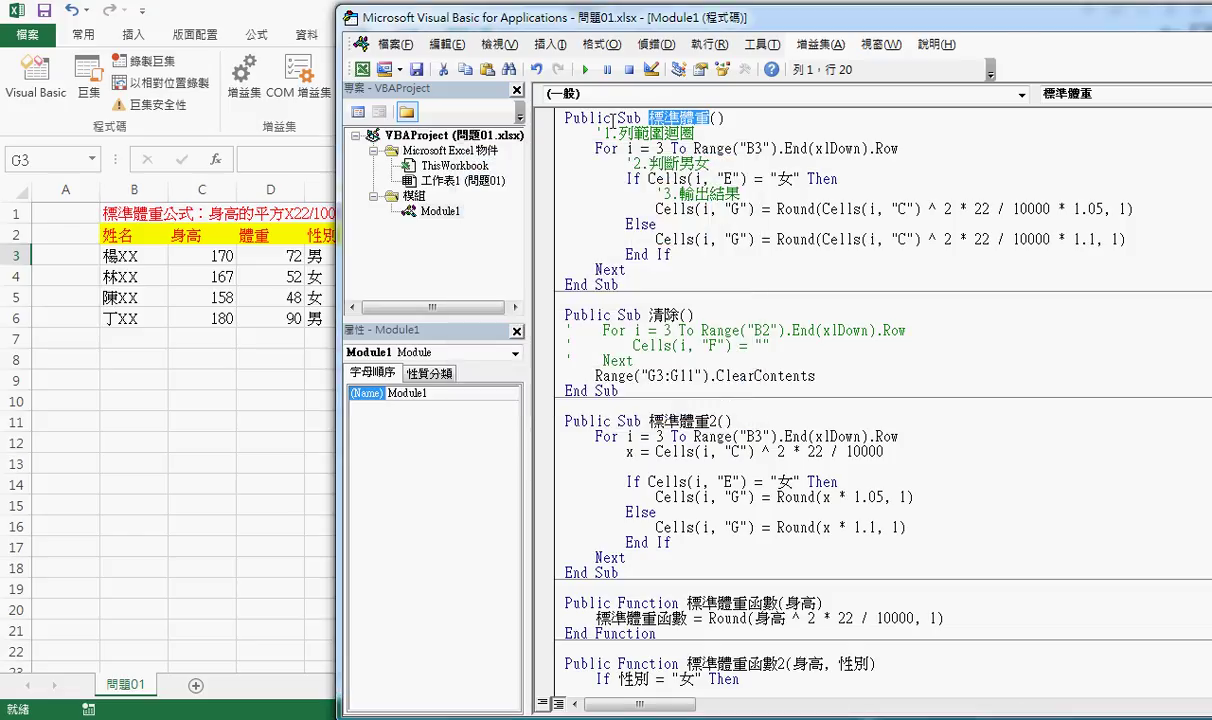
click(542, 117)
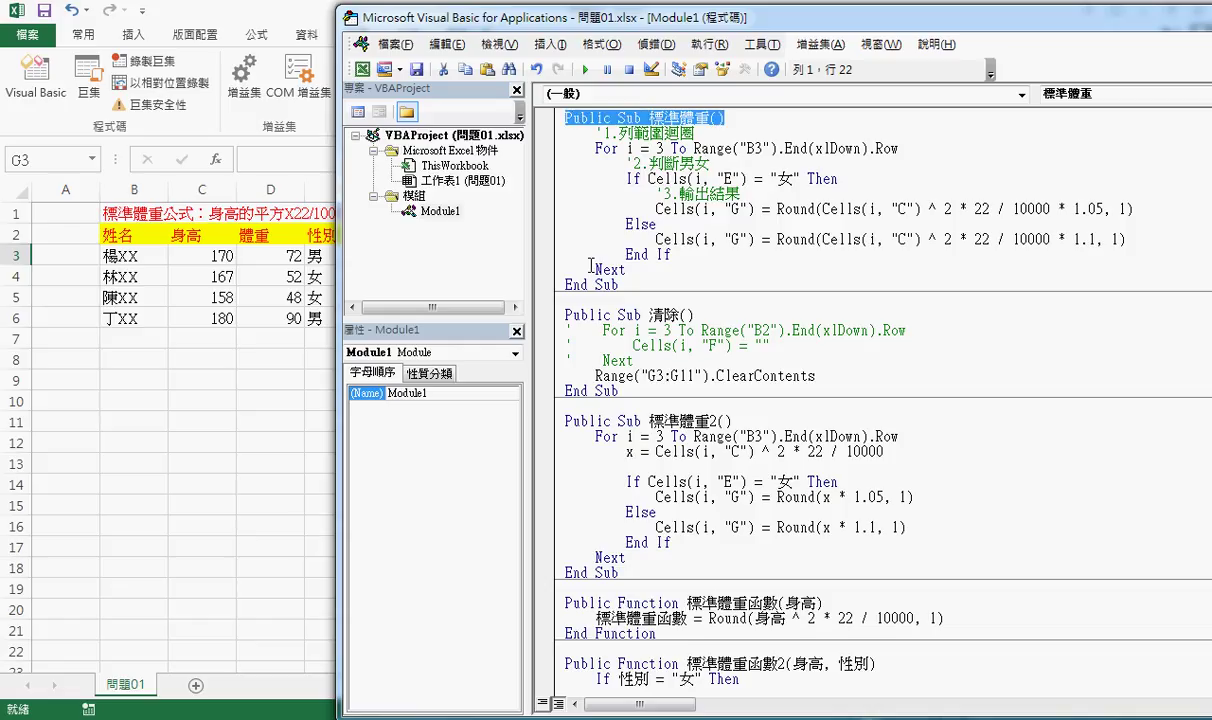
drag(564, 284, 620, 284)
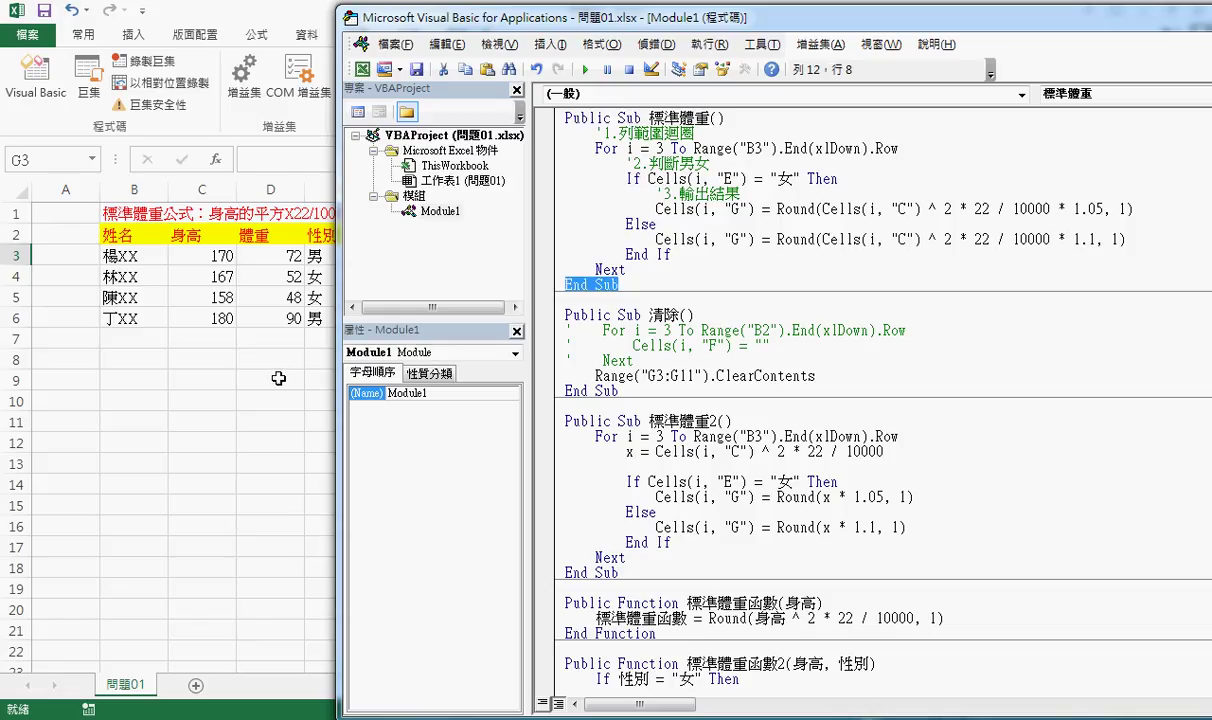
Narrow the VBE panes, move the editor aside, and circle data rows 3 and 6
drag(527, 250, 452, 150)
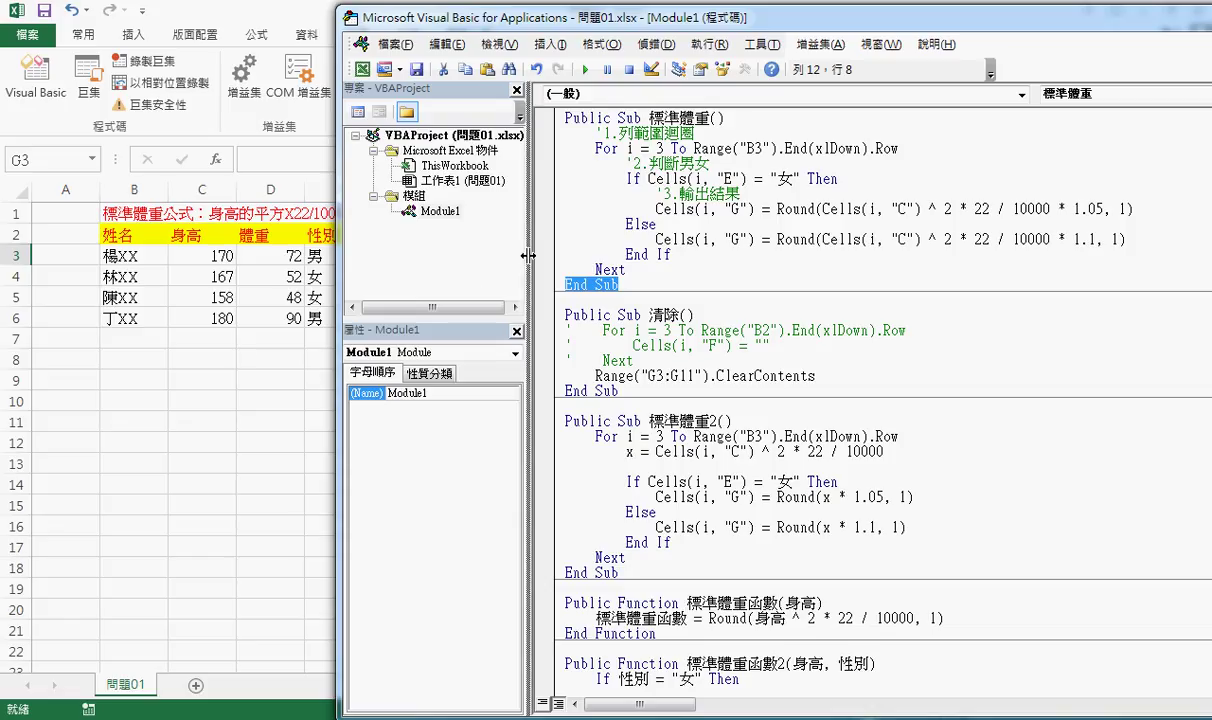
drag(480, 17, 692, 17)
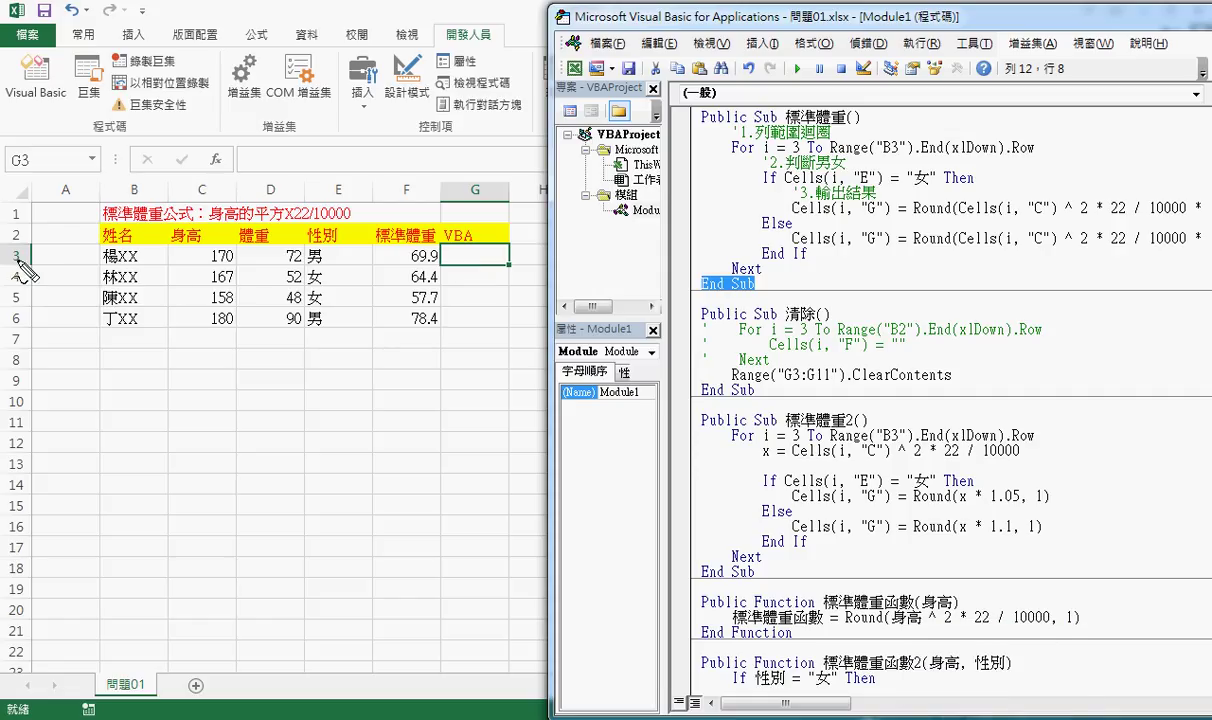
drag(28, 250, 25, 275)
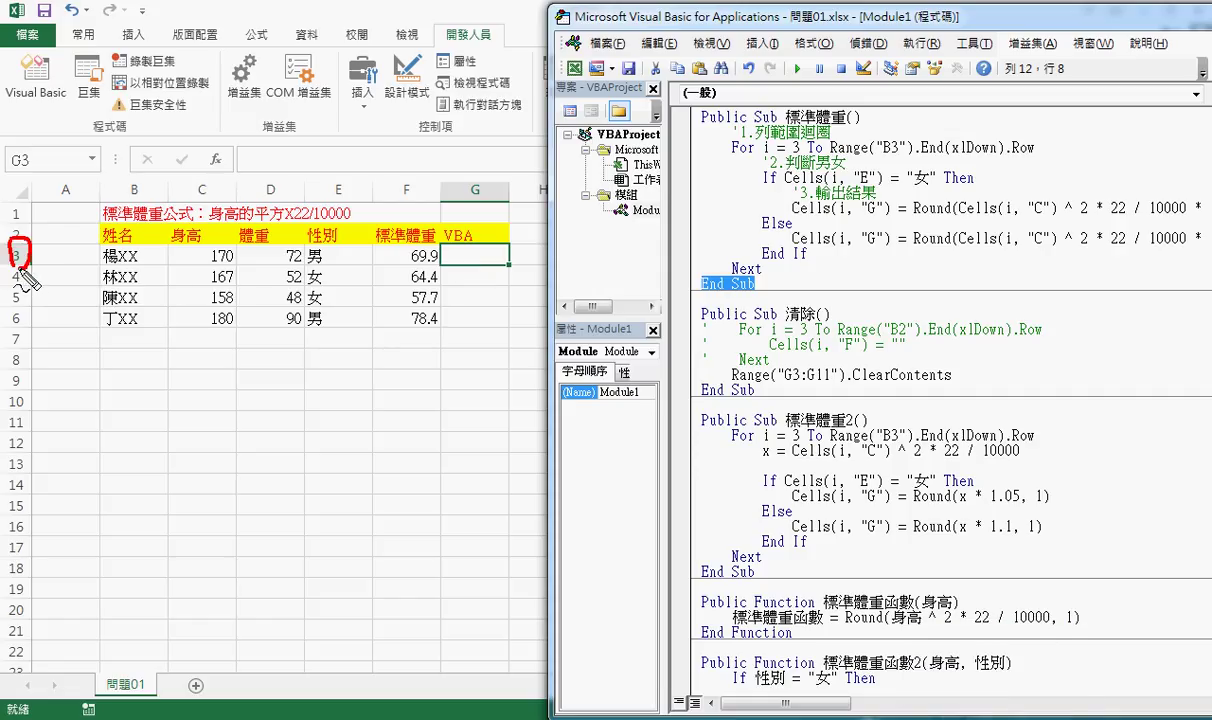
drag(20, 310, 15, 332)
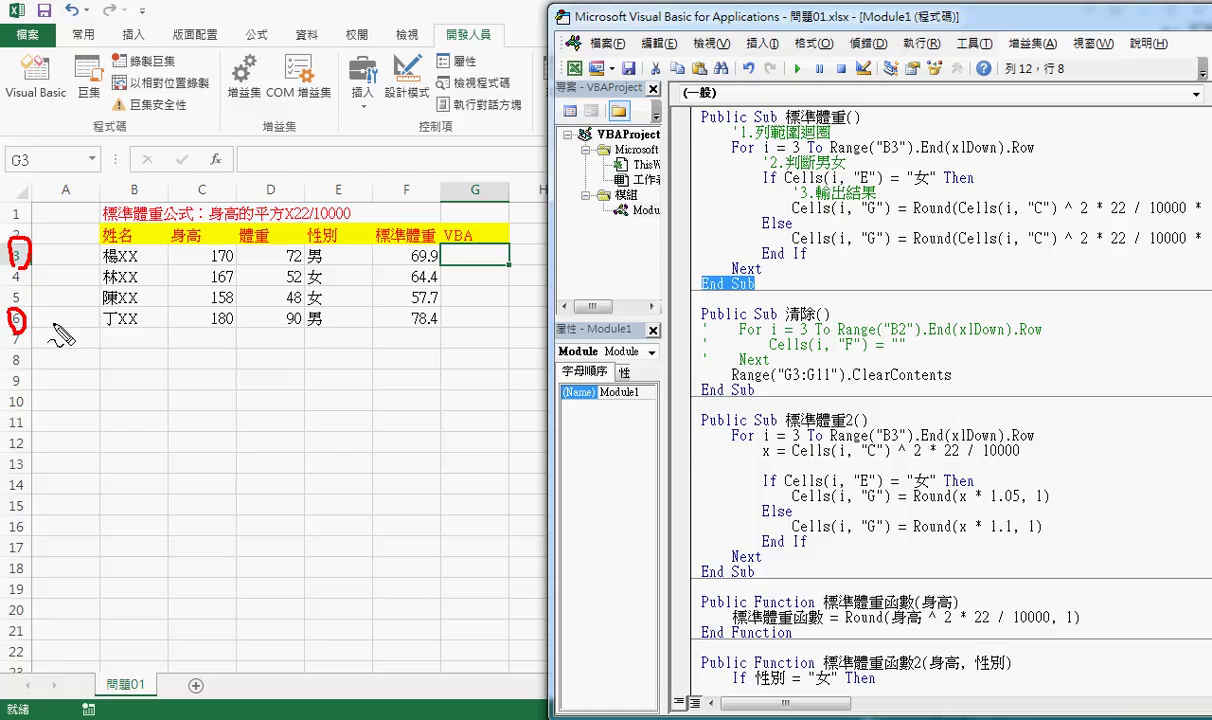
Annotate the For loop bounds Range("B3").End(xlDown).Row, then clear the ink
drag(732, 154, 768, 155)
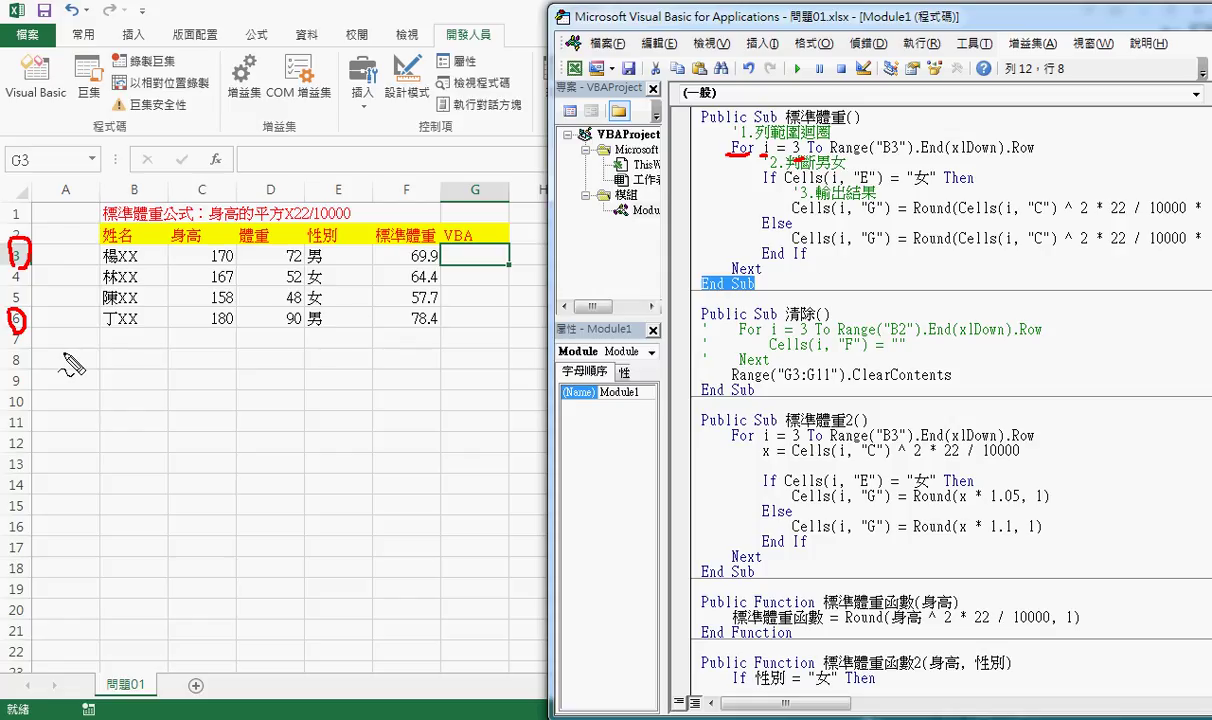
drag(785, 157, 915, 157)
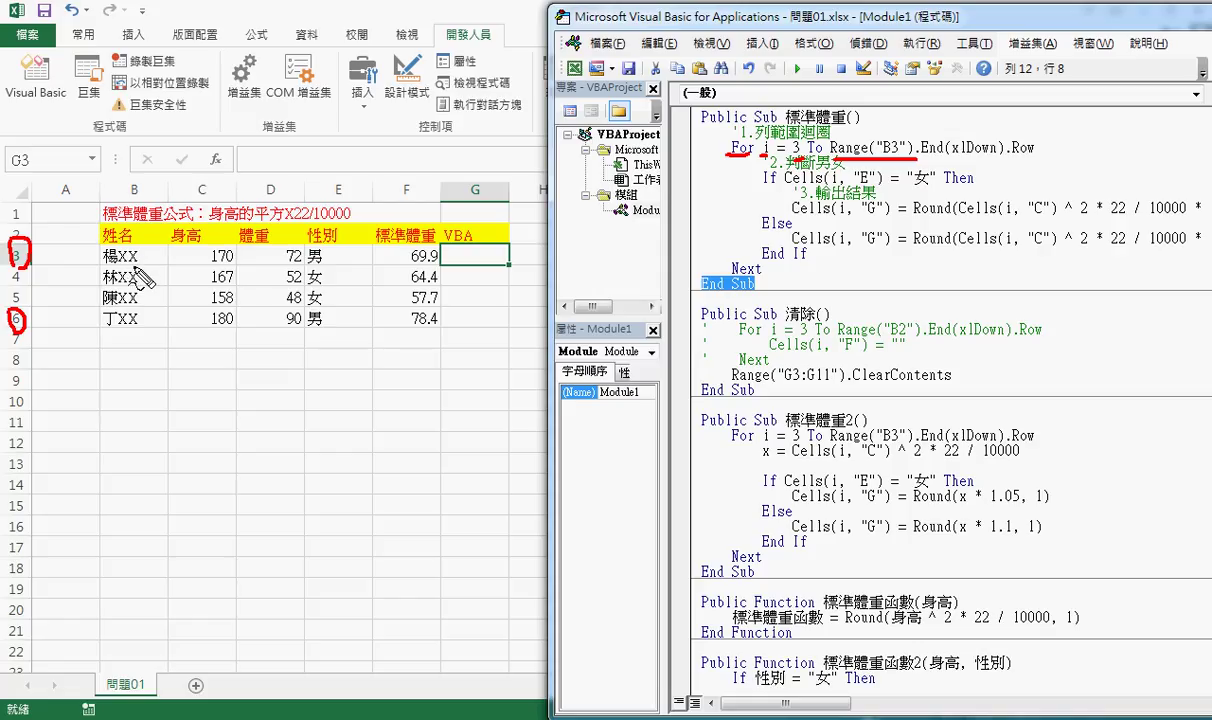
mouse_move(140, 268)
mouse_down()
mouse_move(123, 308)
mouse_move(132, 296)
mouse_move(96, 326)
mouse_move(152, 312)
mouse_up()
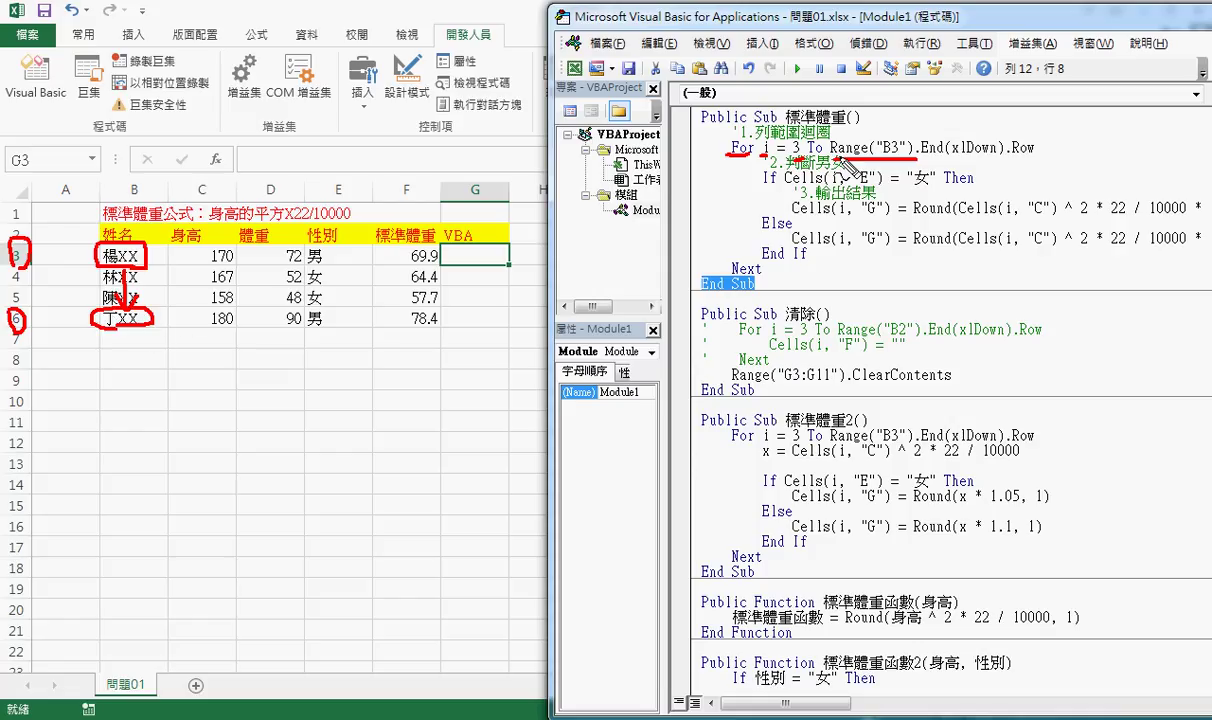
drag(835, 155, 870, 158)
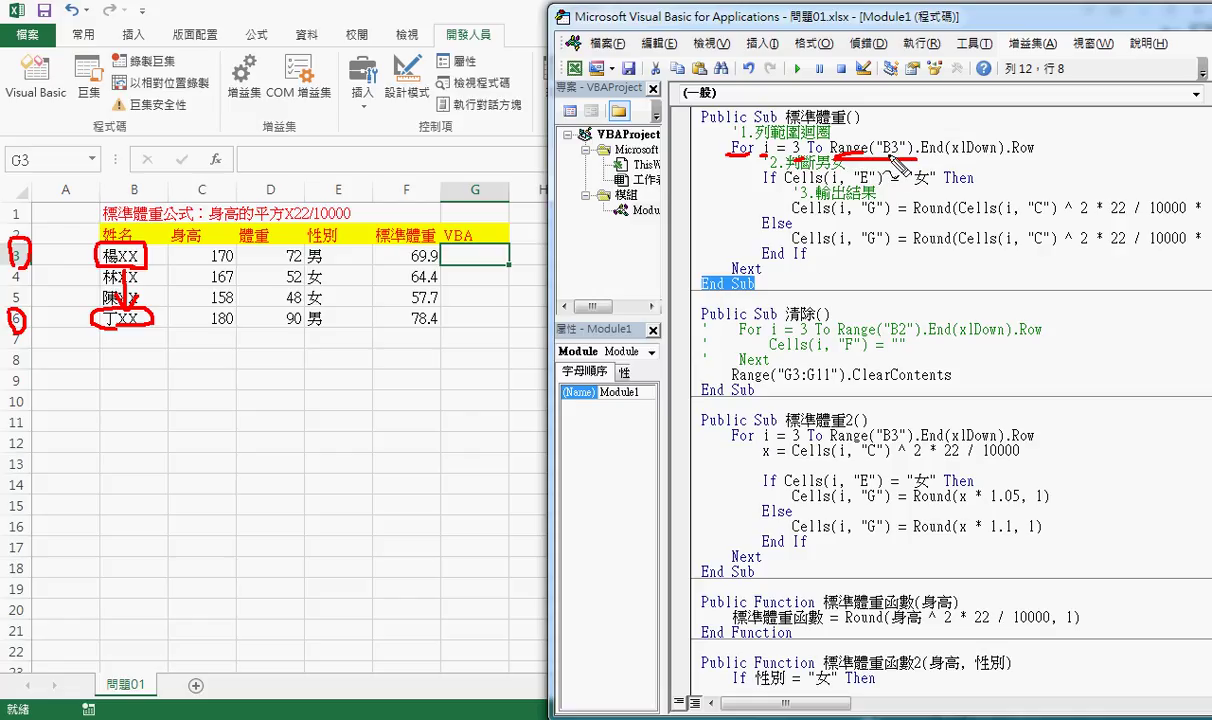
drag(866, 157, 945, 158)
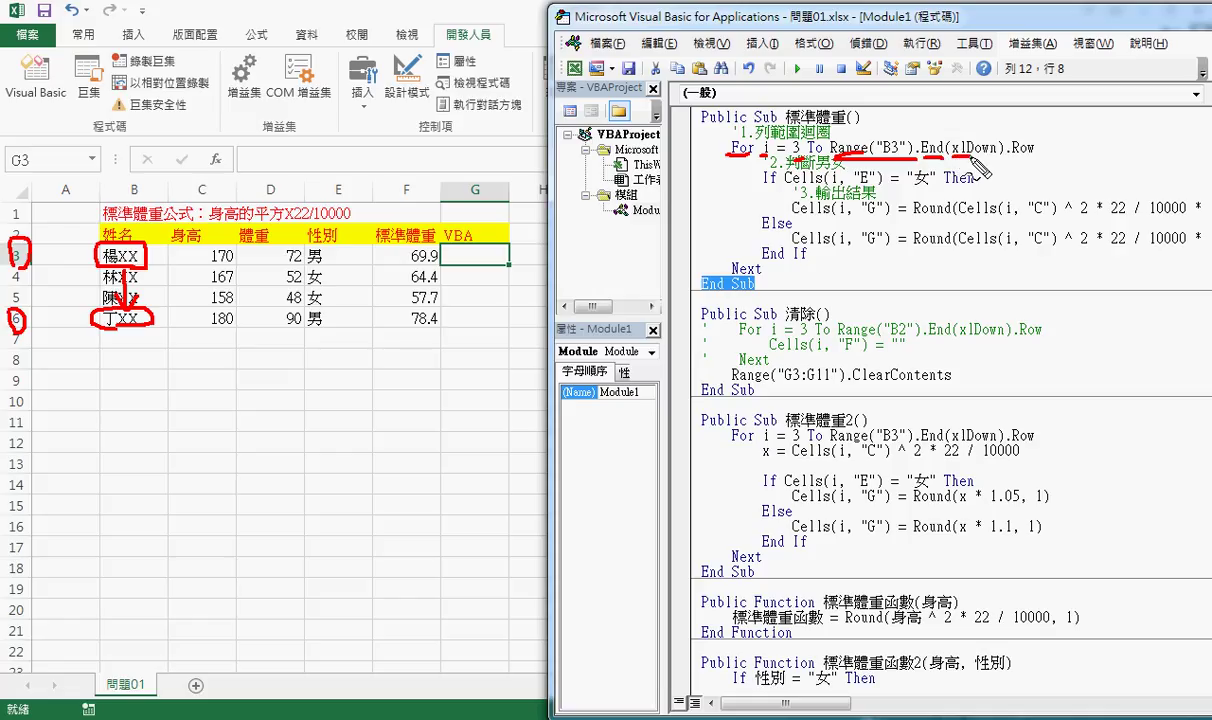
drag(948, 157, 995, 155)
drag(986, 178, 1002, 173)
key(ctrl+z)
key(Escape)
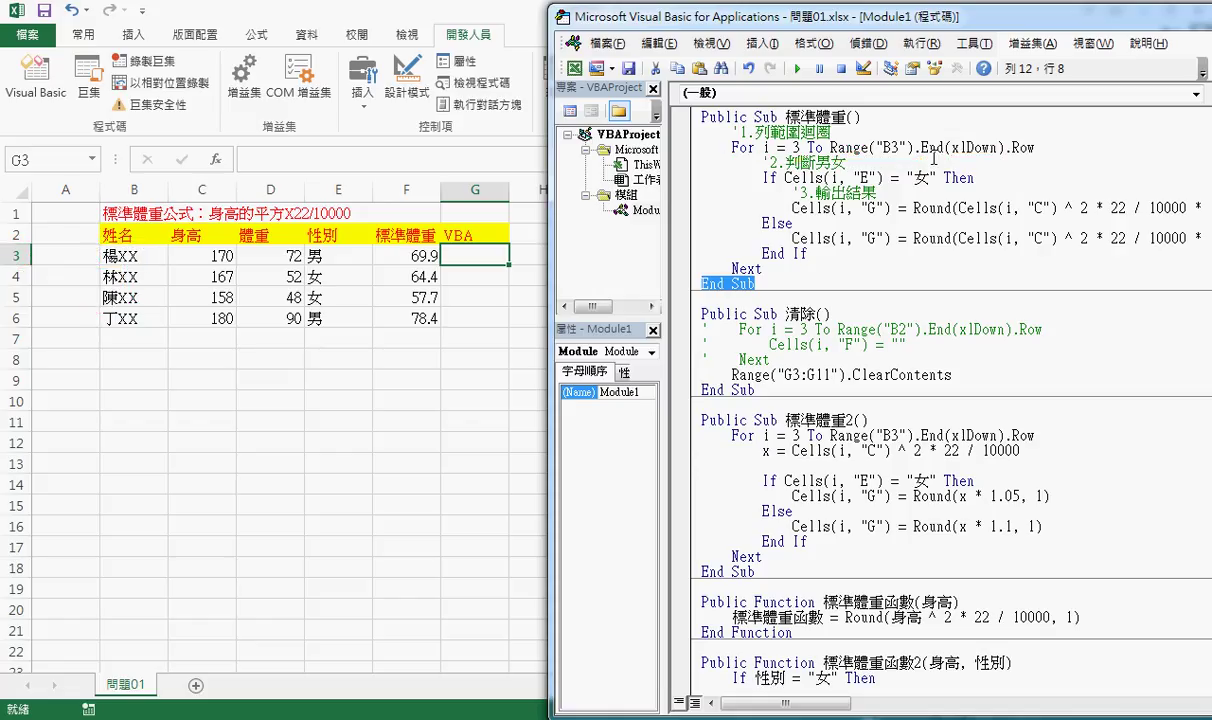
Delete .End(xlDown).Row so the loop ends at Range("B3"), then get F1 help on Range
drag(912, 147, 1040, 143)
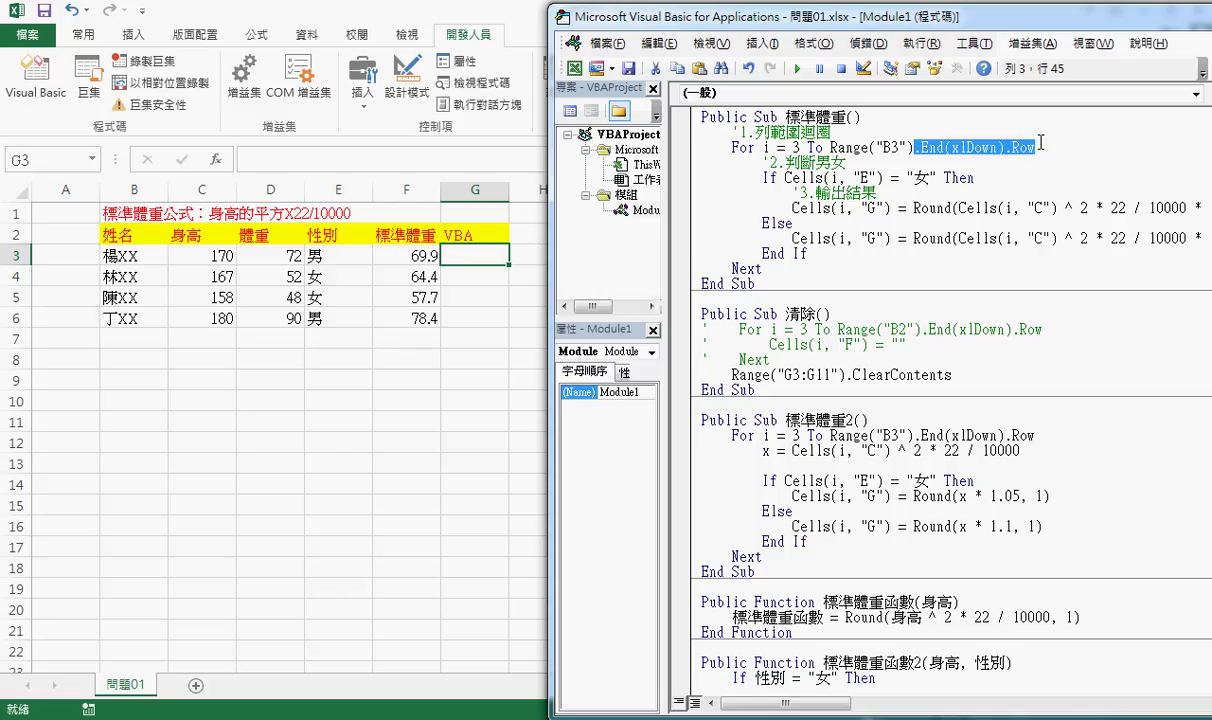
text(.)
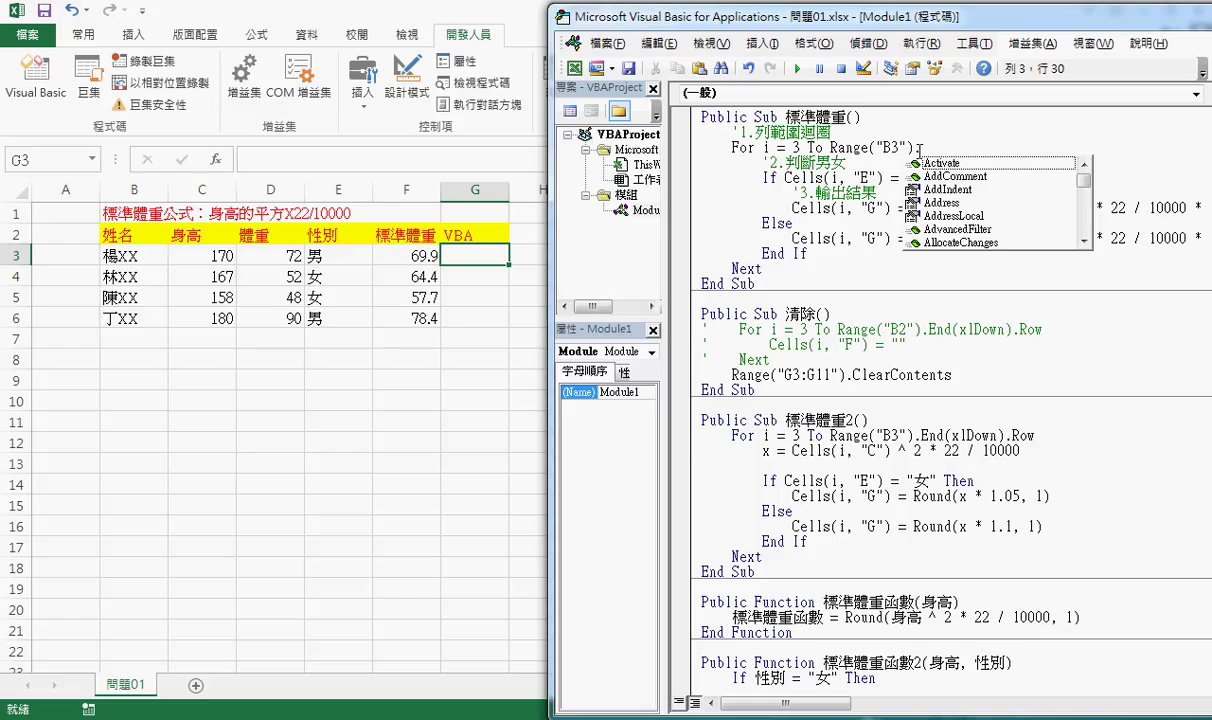
key(BackSpace)
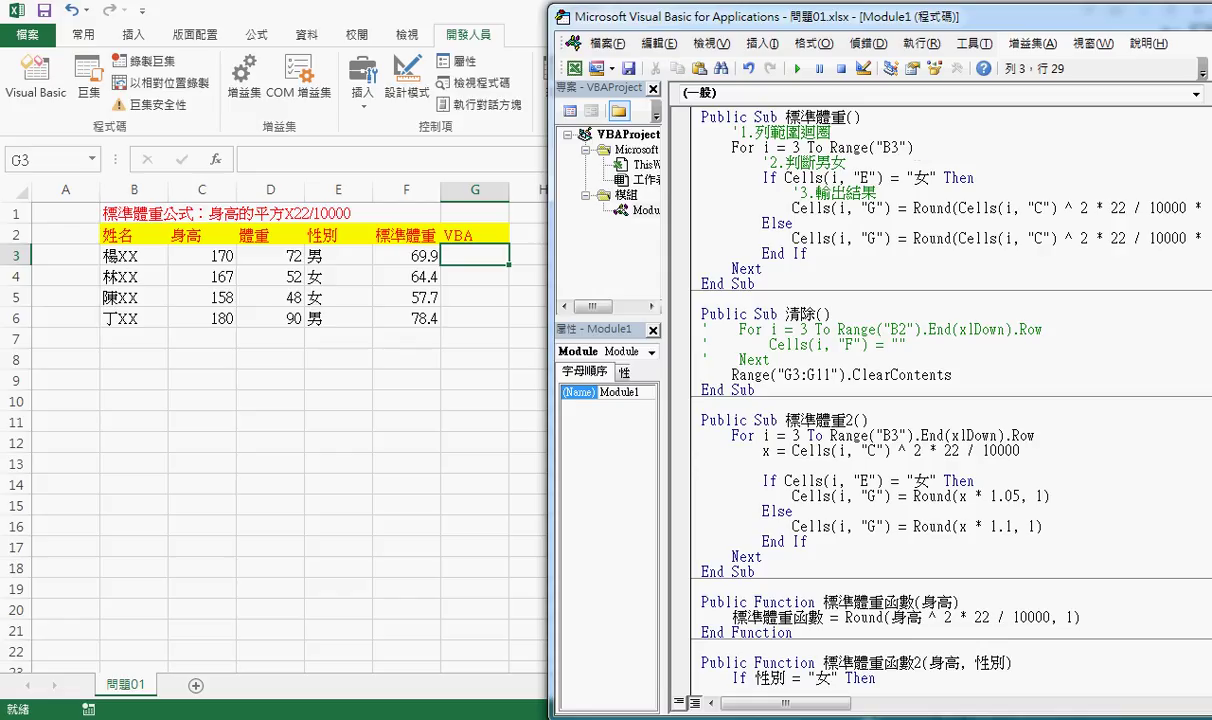
click(846, 147)
key(F1)
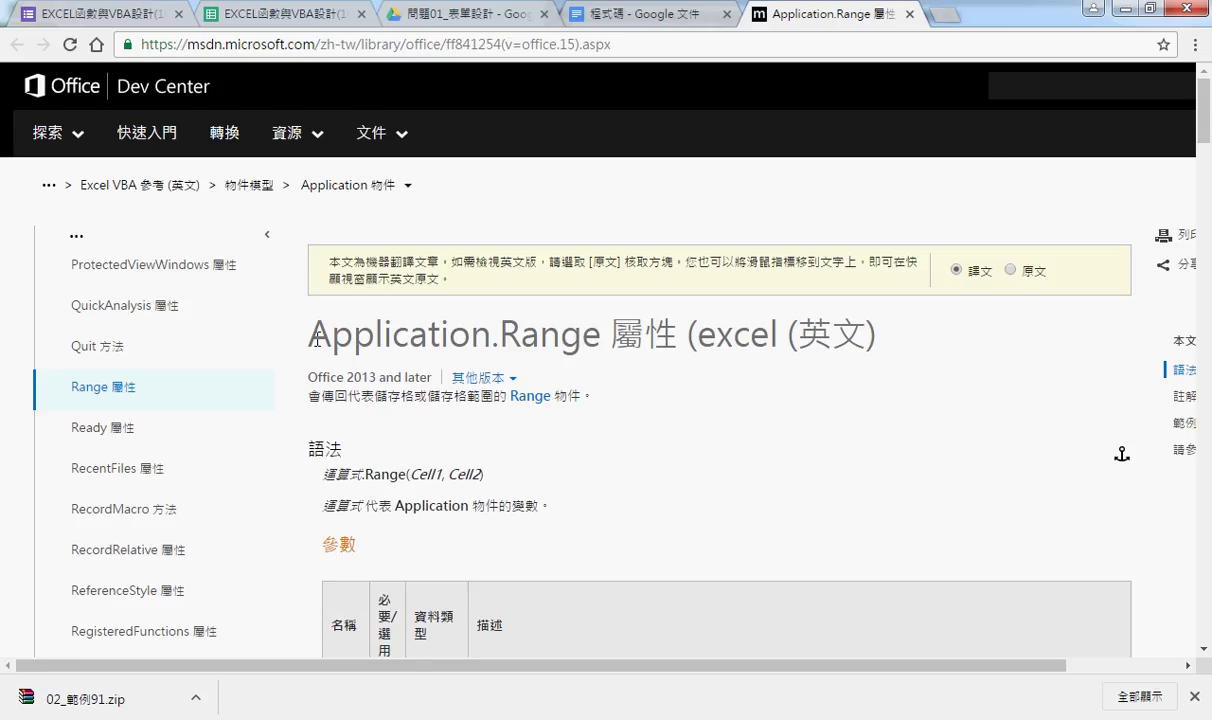
Review the Application.Range help page, then minimize Chrome to return to Excel
drag(300, 322, 488, 338)
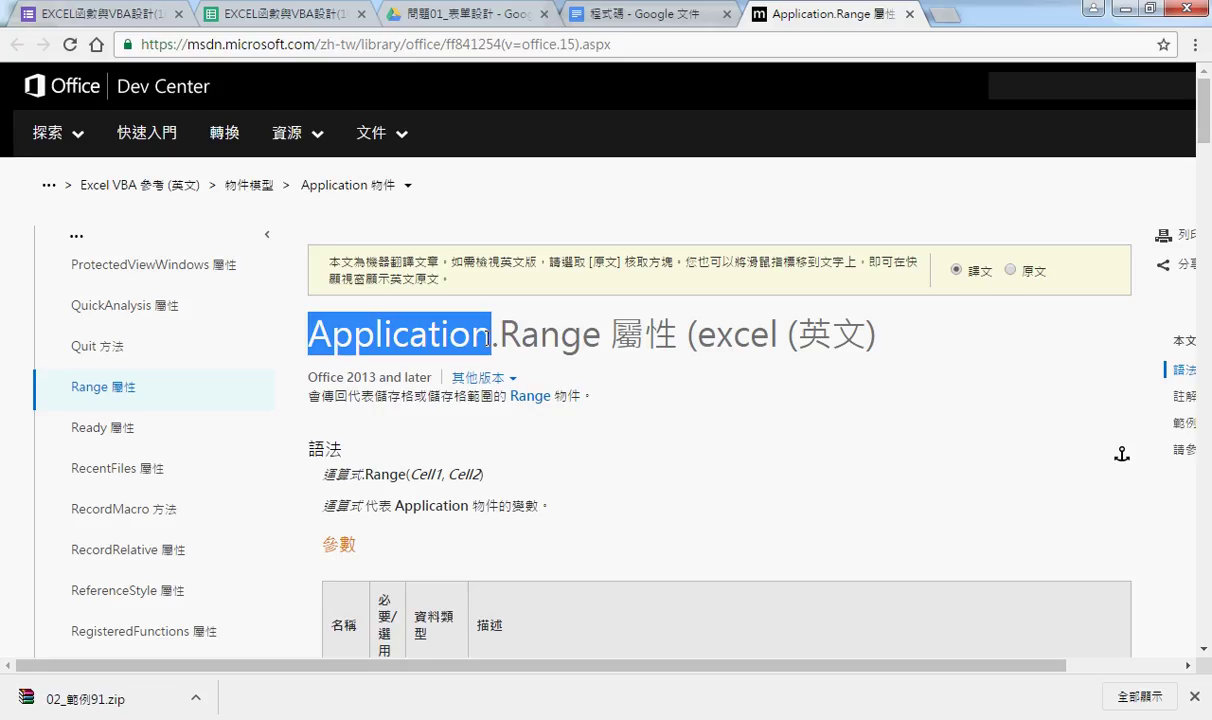
drag(497, 335, 667, 336)
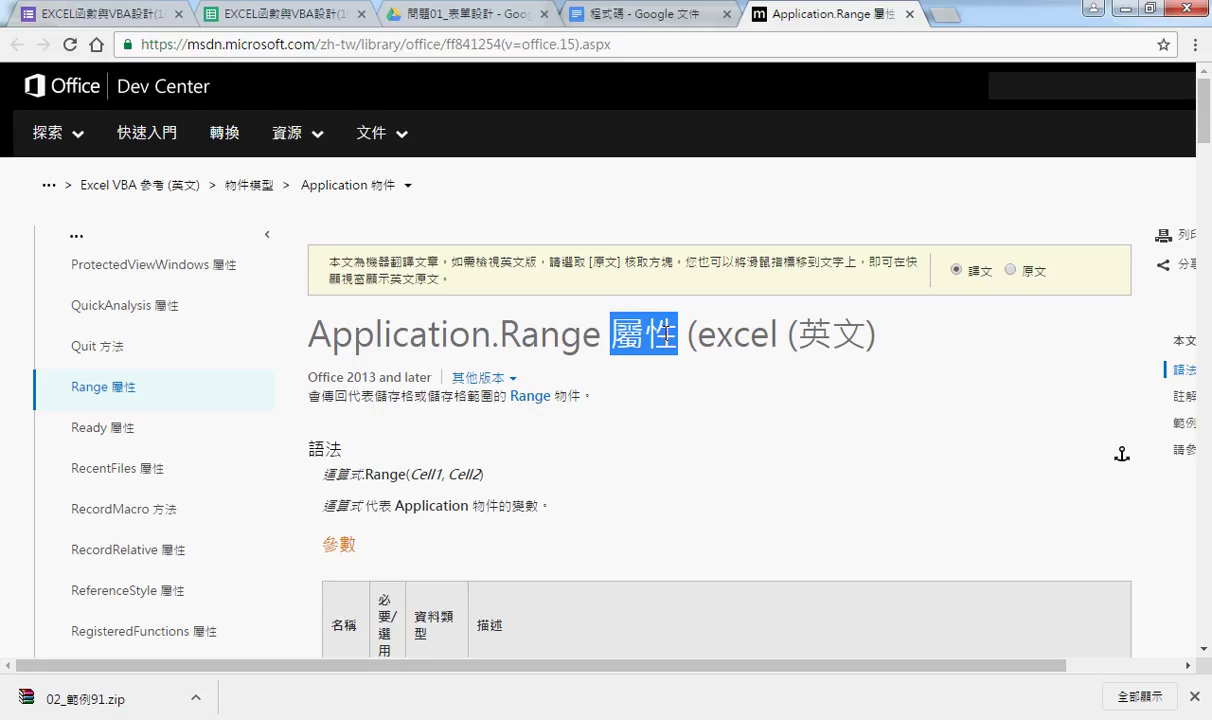
scroll(657, 379, down, 4)
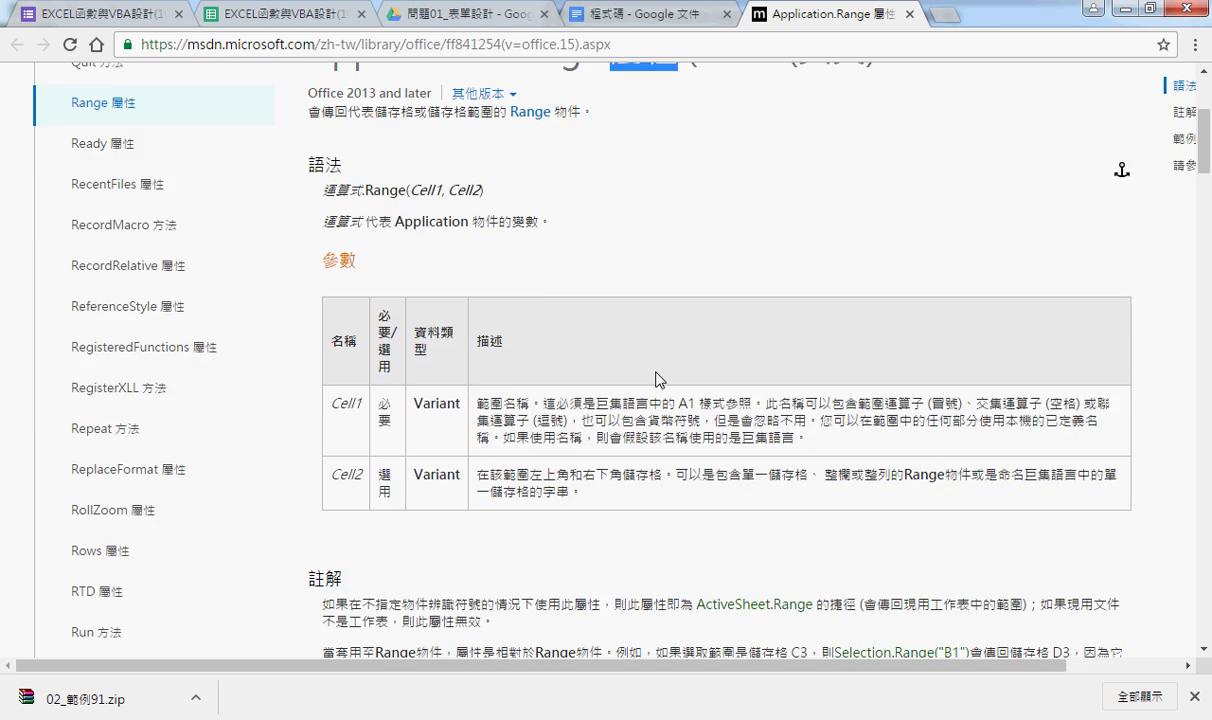
scroll(659, 380, down, 1)
scroll(657, 379, down, 2)
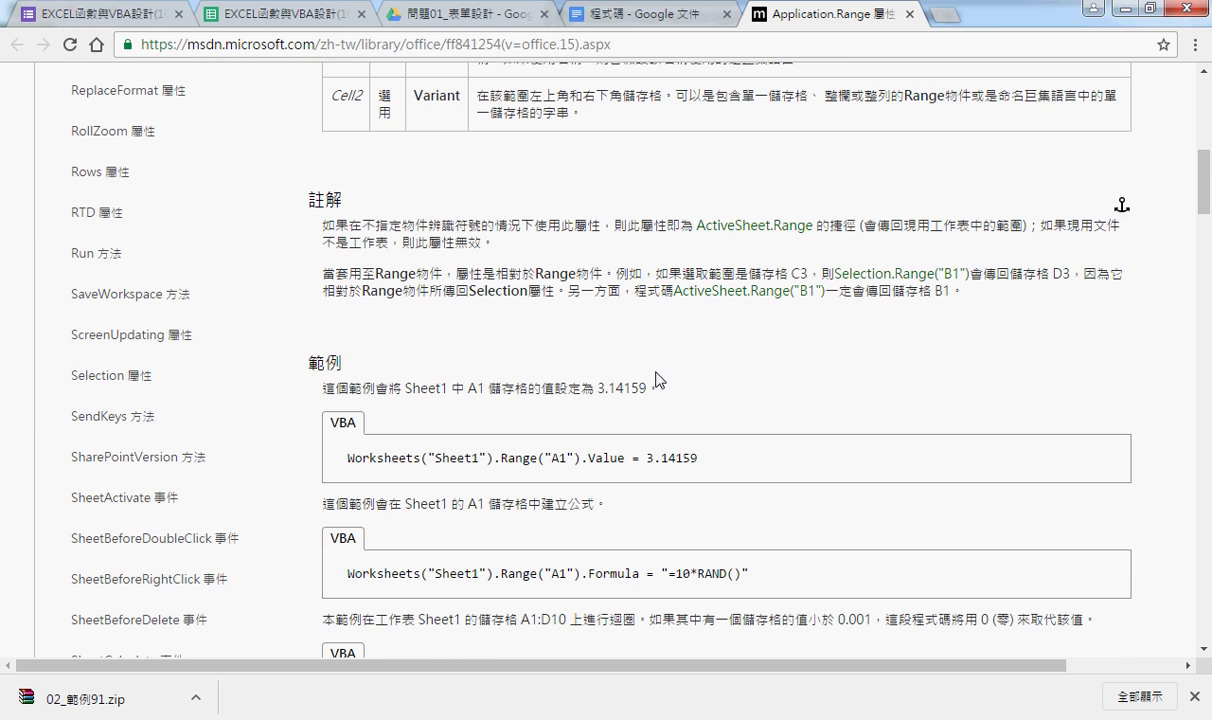
scroll(307, 300, up, 3)
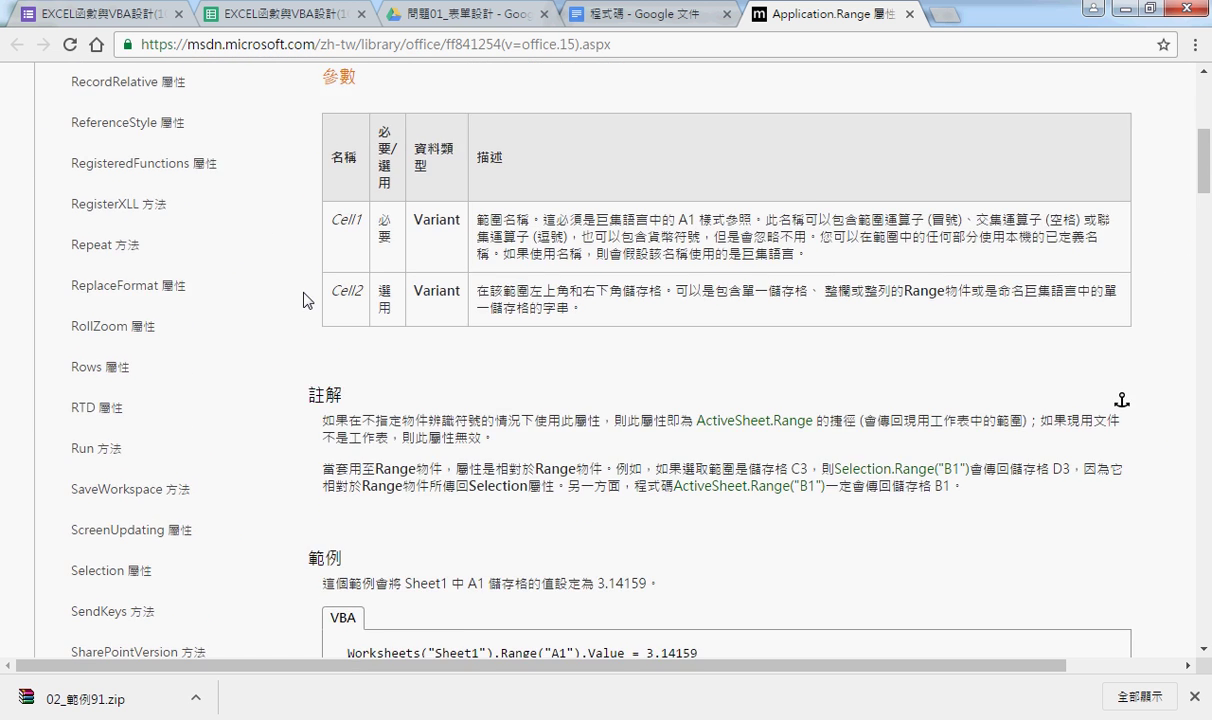
scroll(307, 300, up, 1)
scroll(307, 300, up, 2)
scroll(307, 300, up, 1)
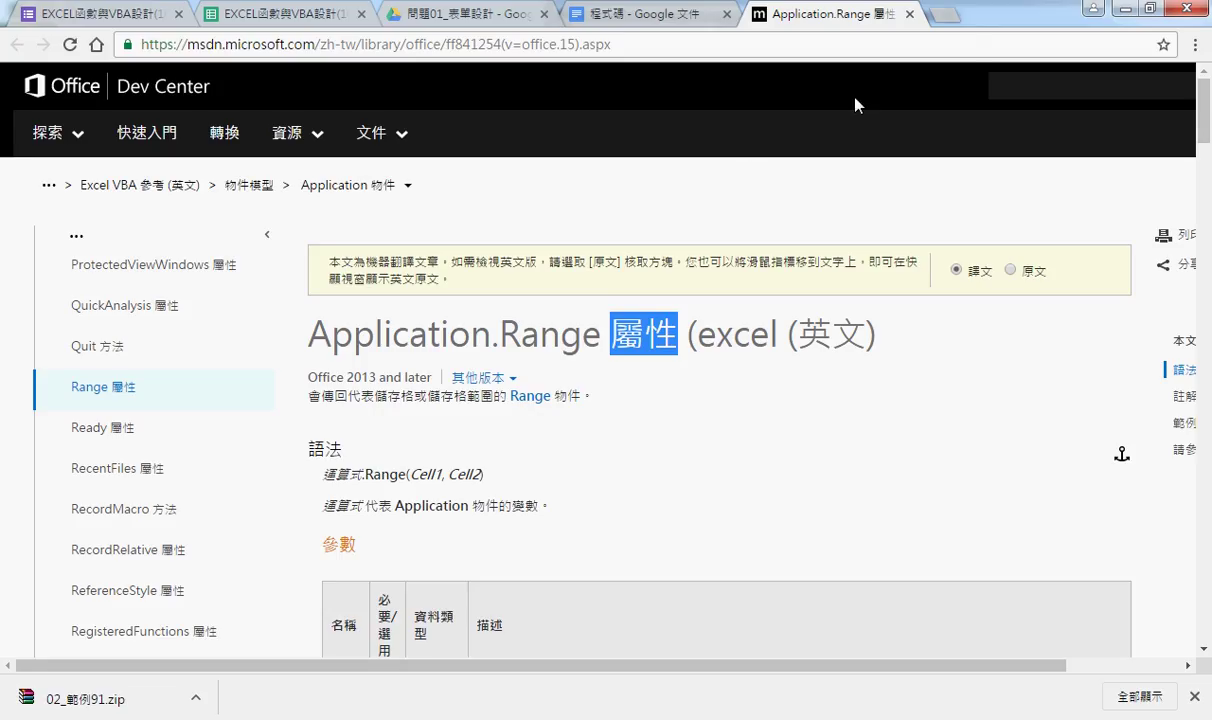
click(1125, 12)
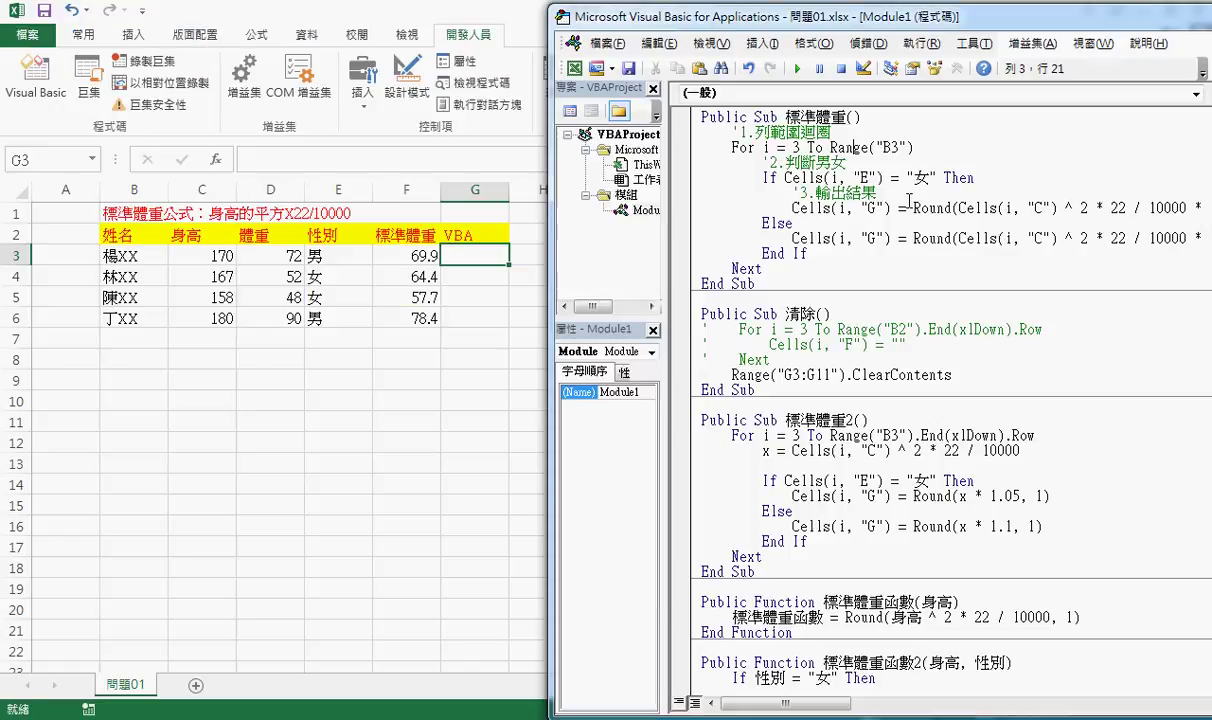
Append .End(xlDown).Row to Range("B3") on the For line, using IntelliSense for xlDown and Row
click(918, 148)
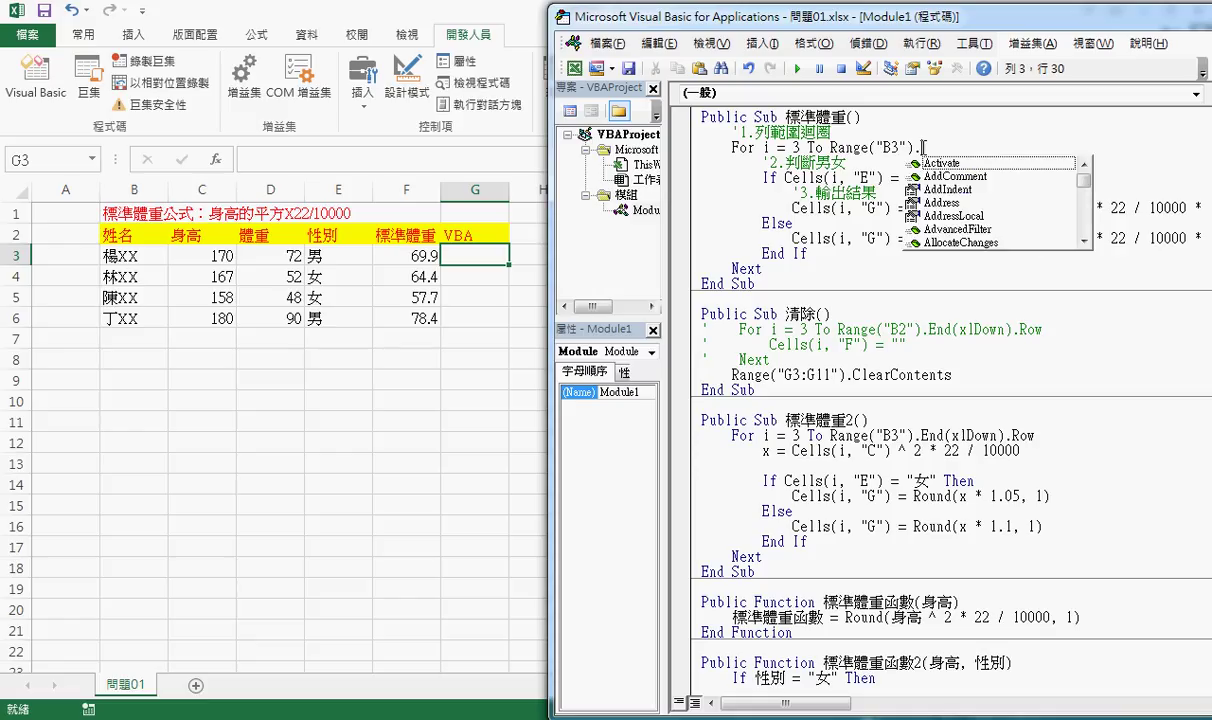
text(.E)
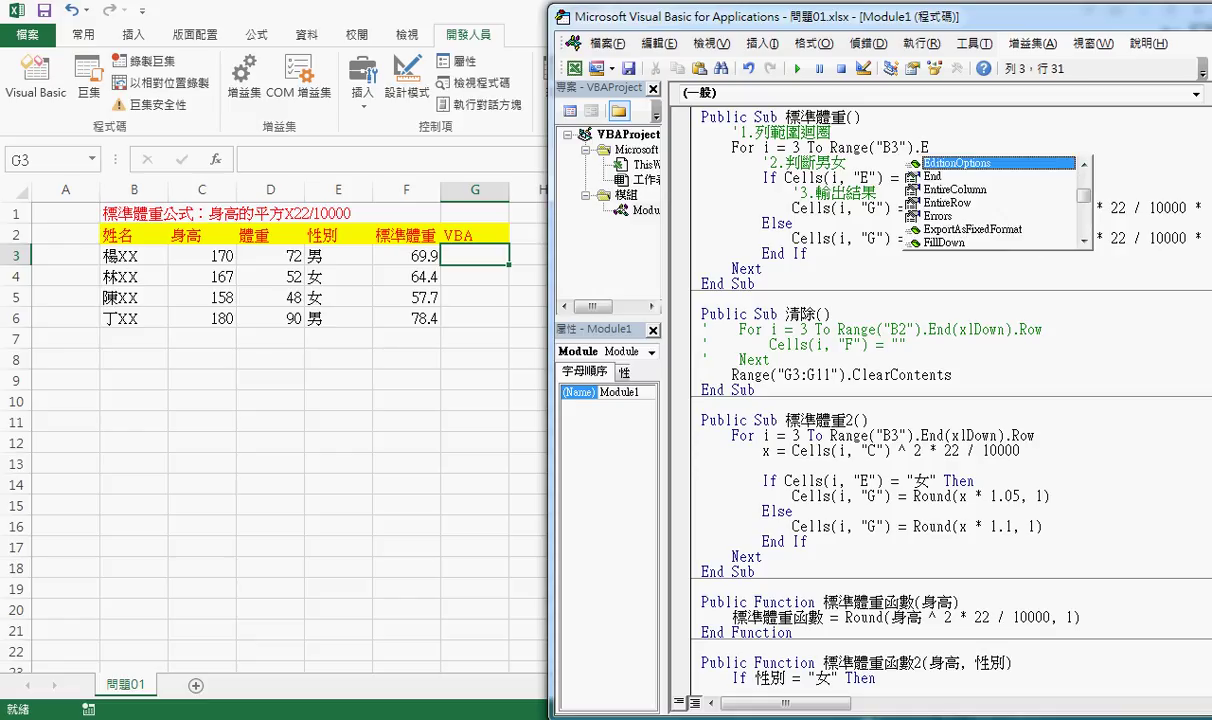
text(nd)
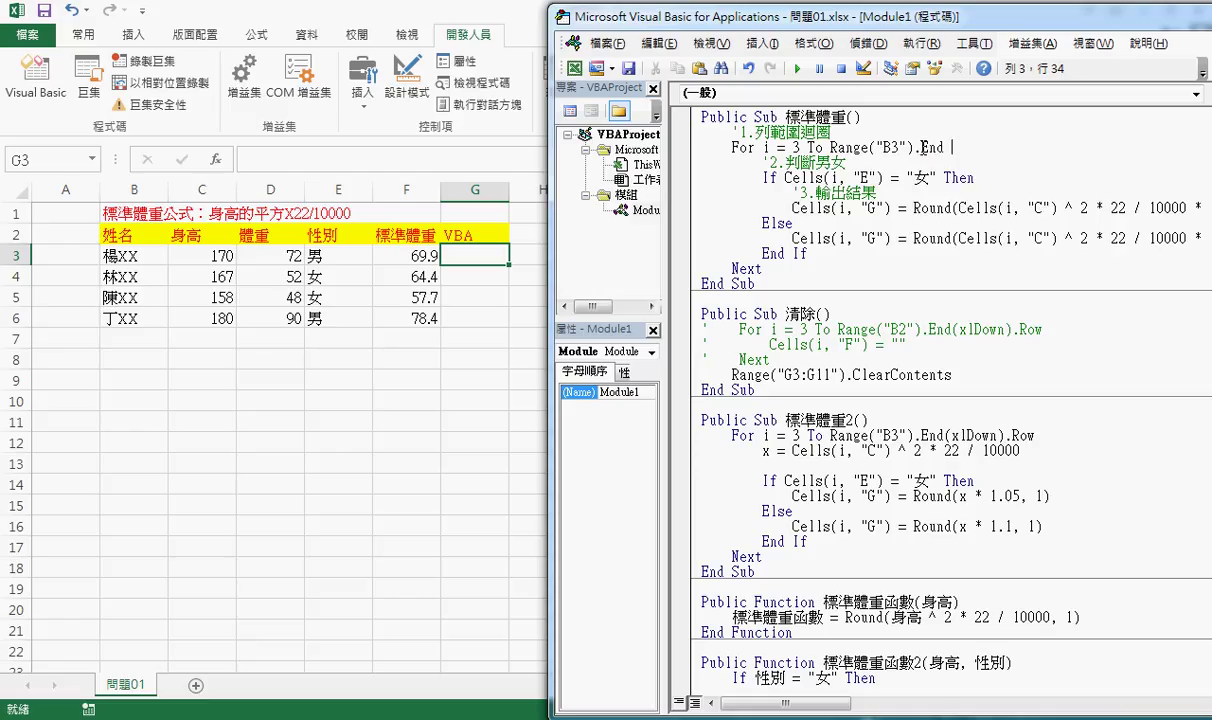
key(BackSpace)
text(()
key(Down)
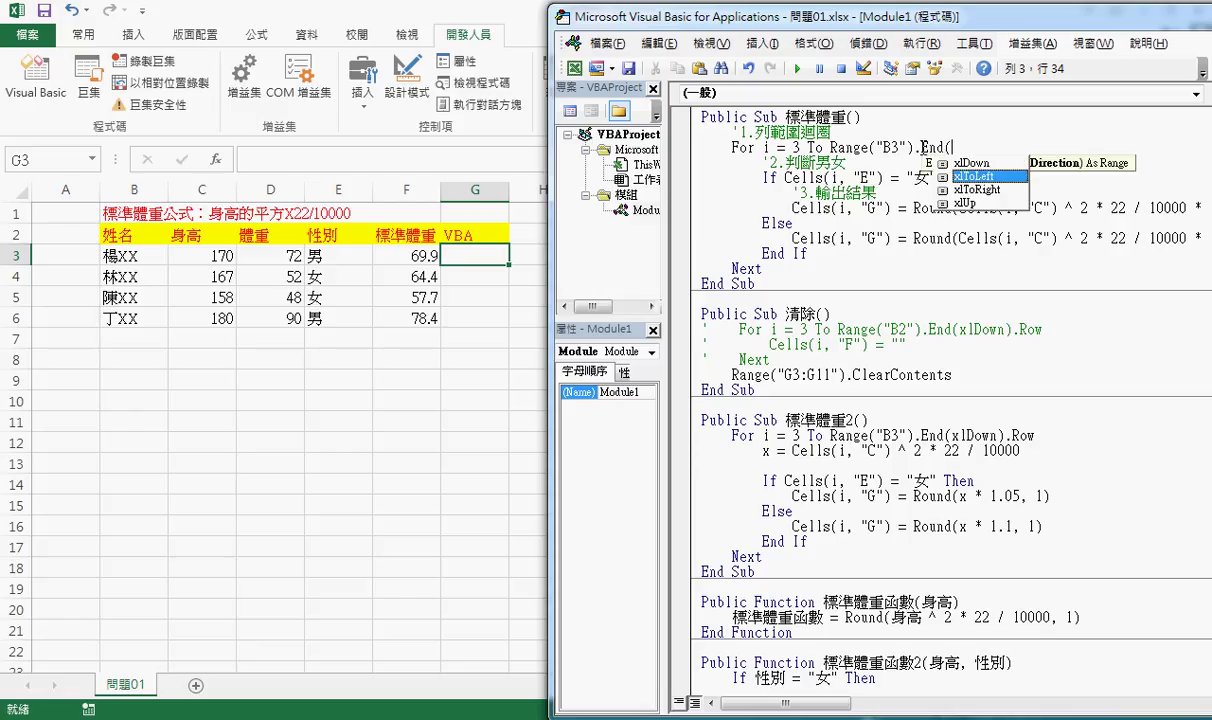
key(Up)
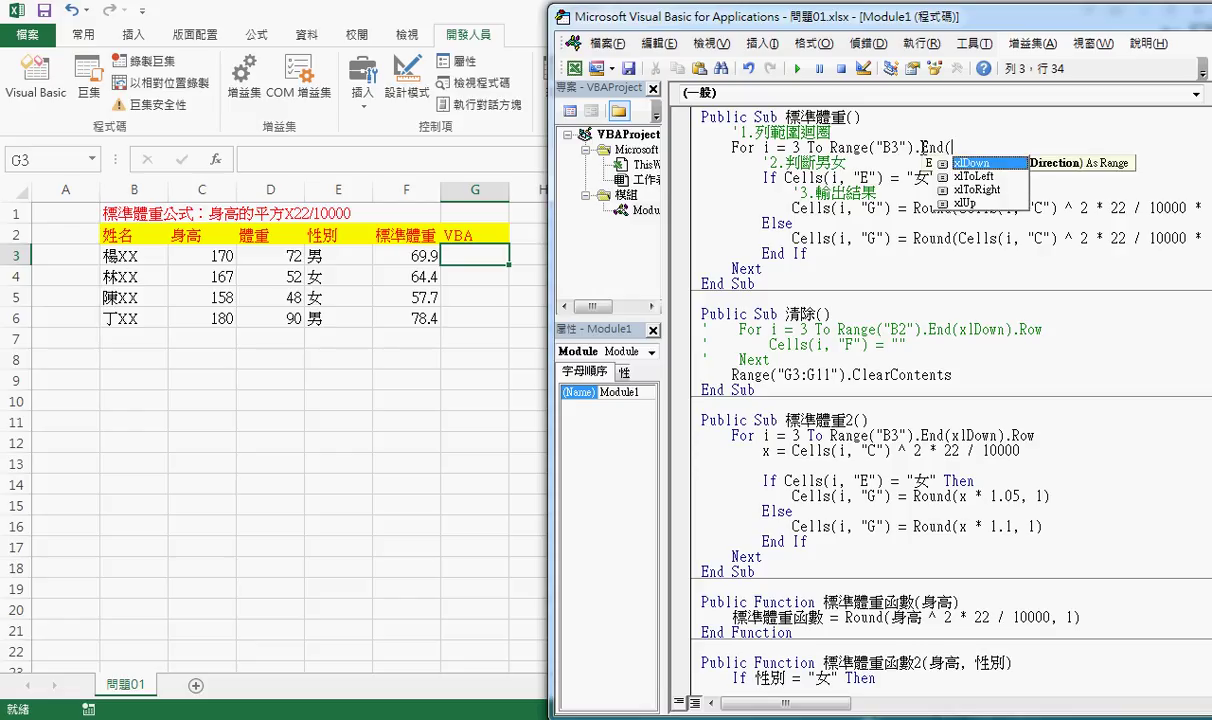
key(space)
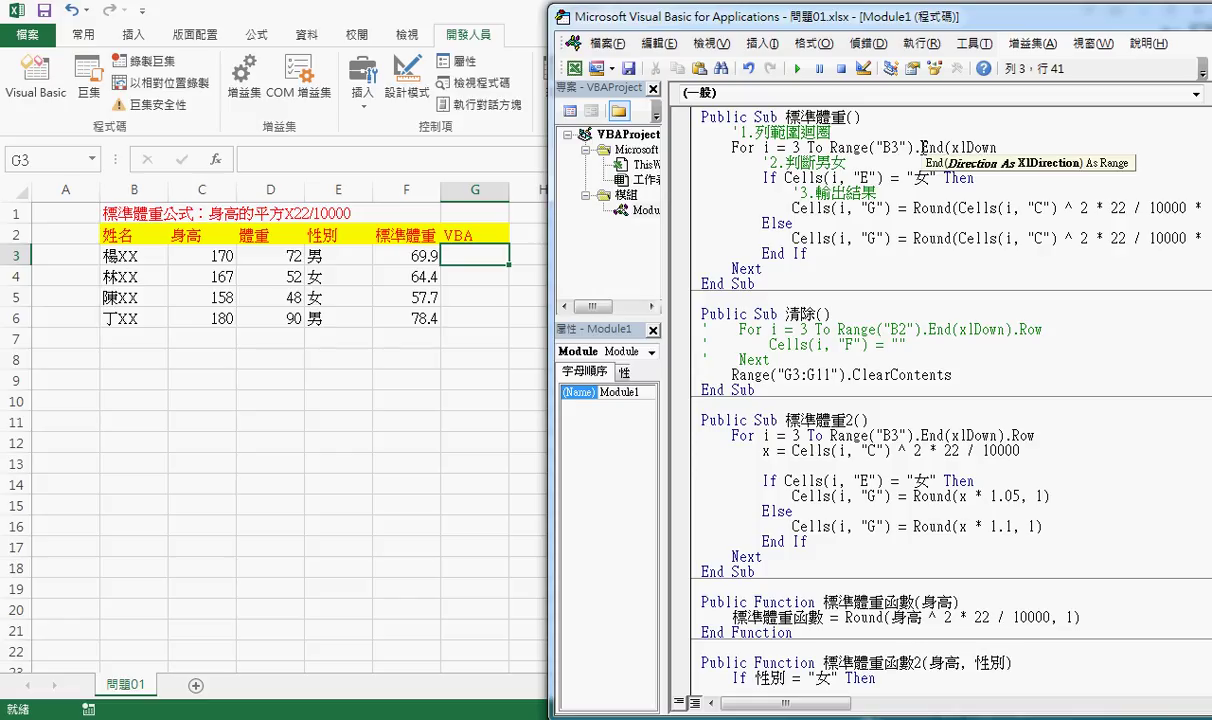
text())
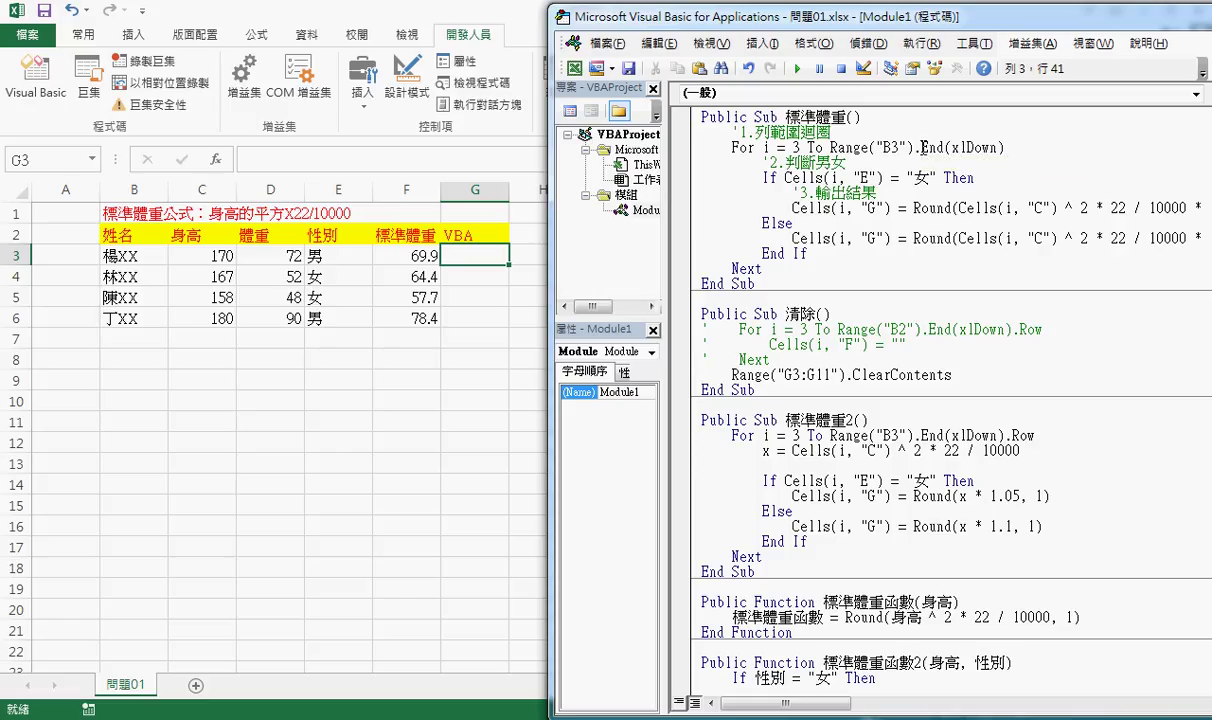
text(.)
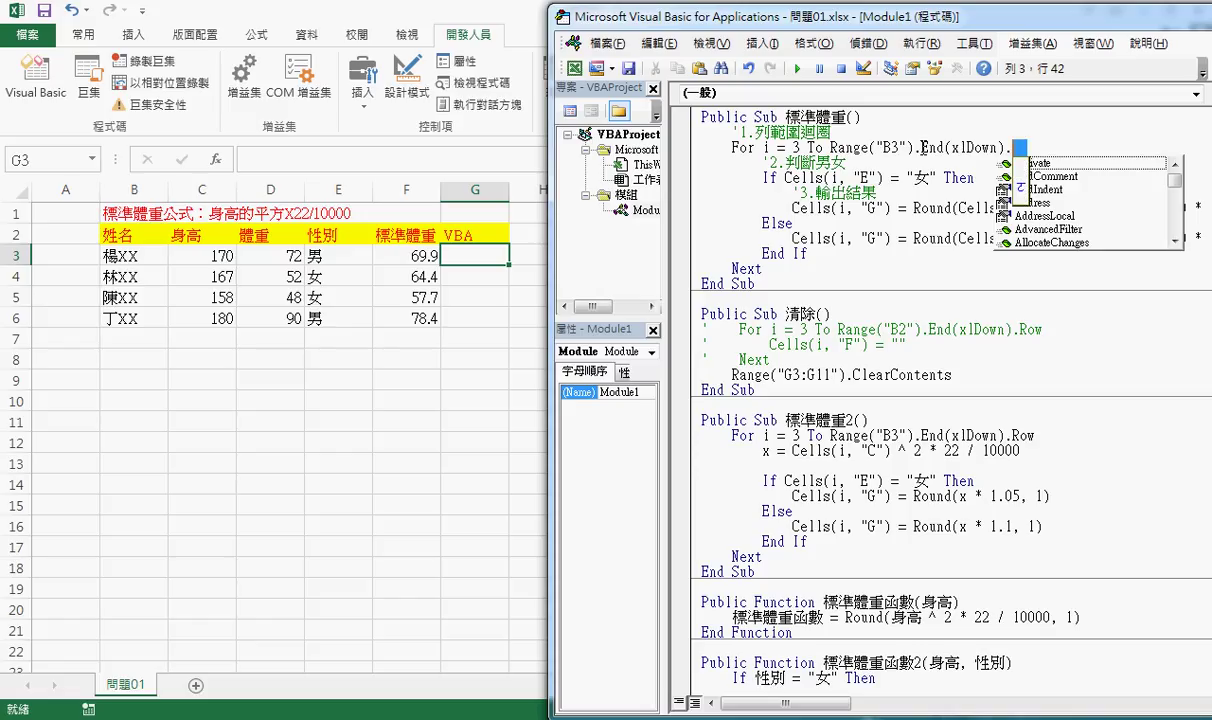
text(ro)
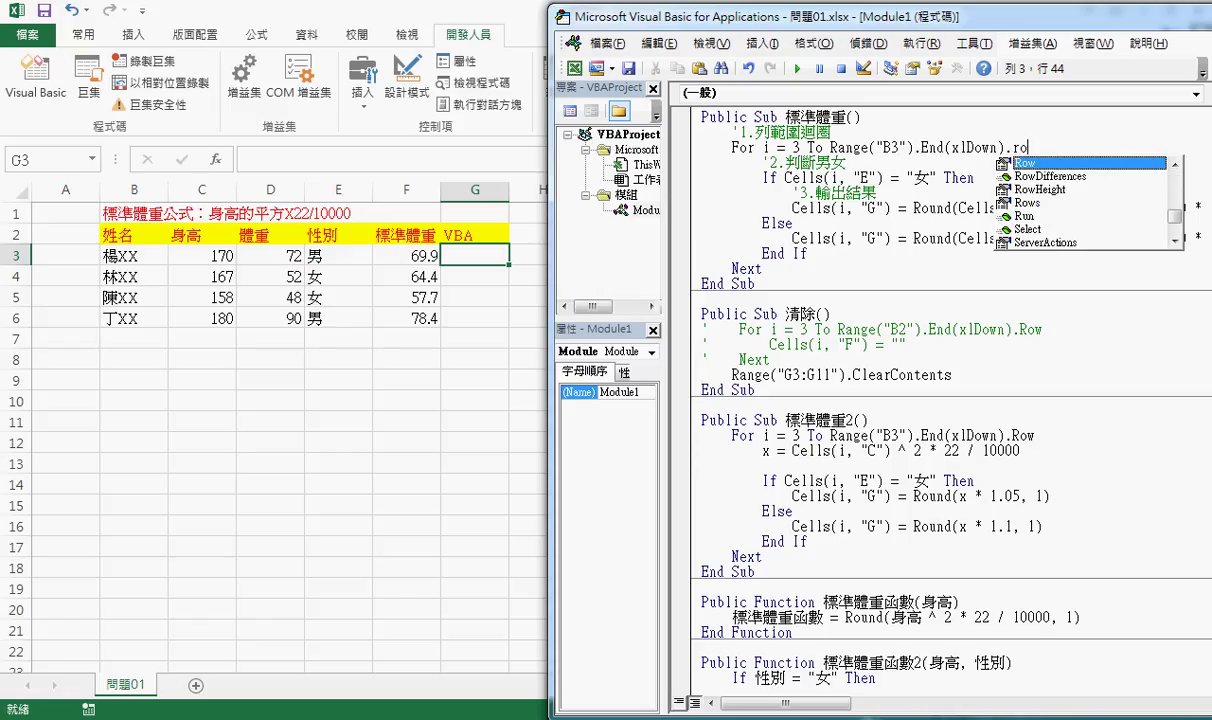
key(space)
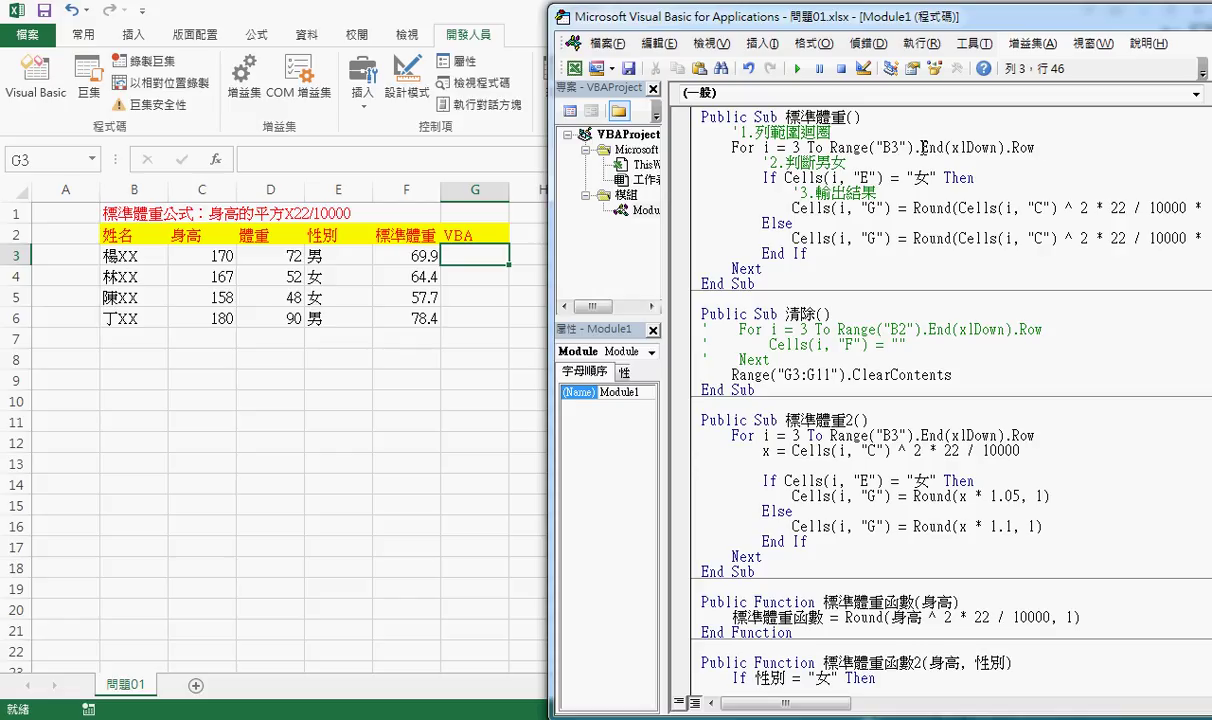
drag(829, 147, 1033, 150)
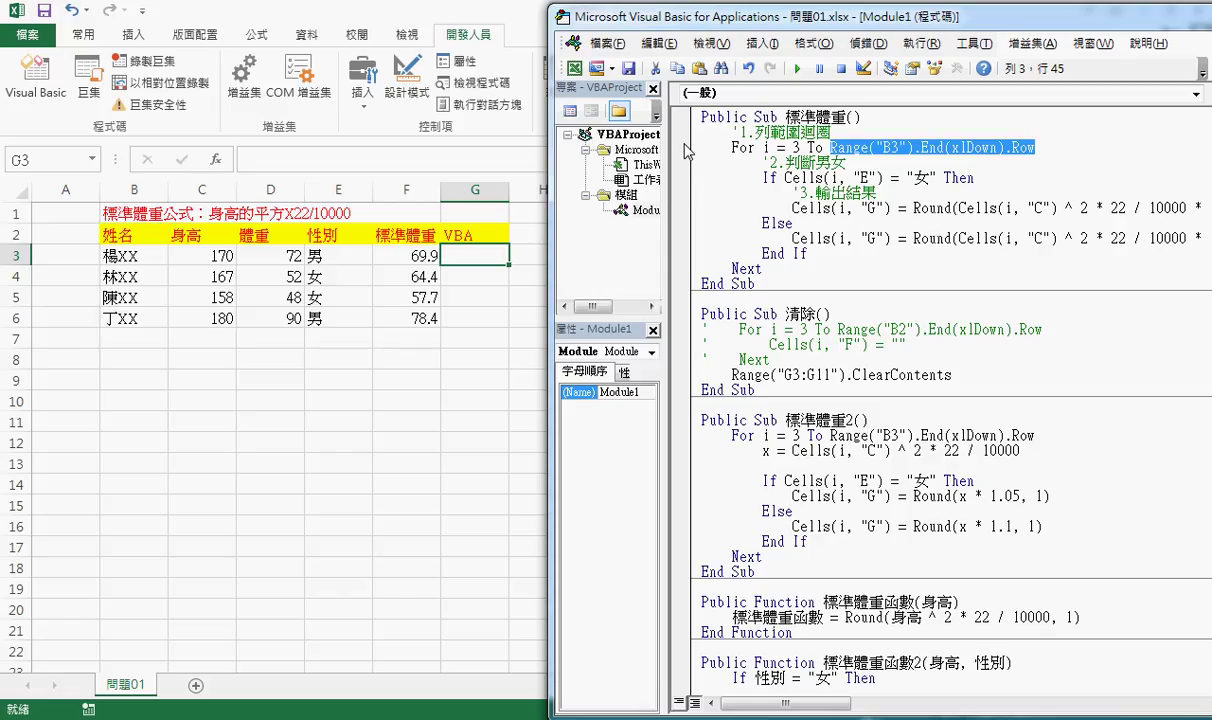
double_click(796, 147)
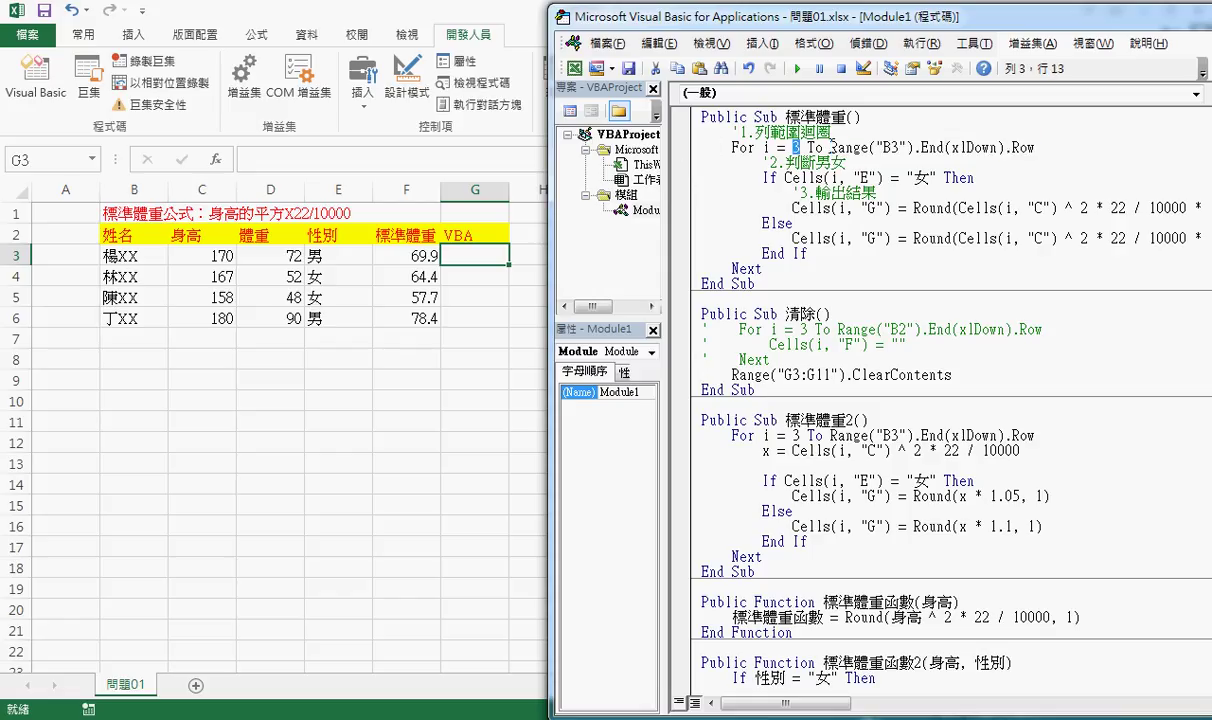
drag(832, 147, 1035, 147)
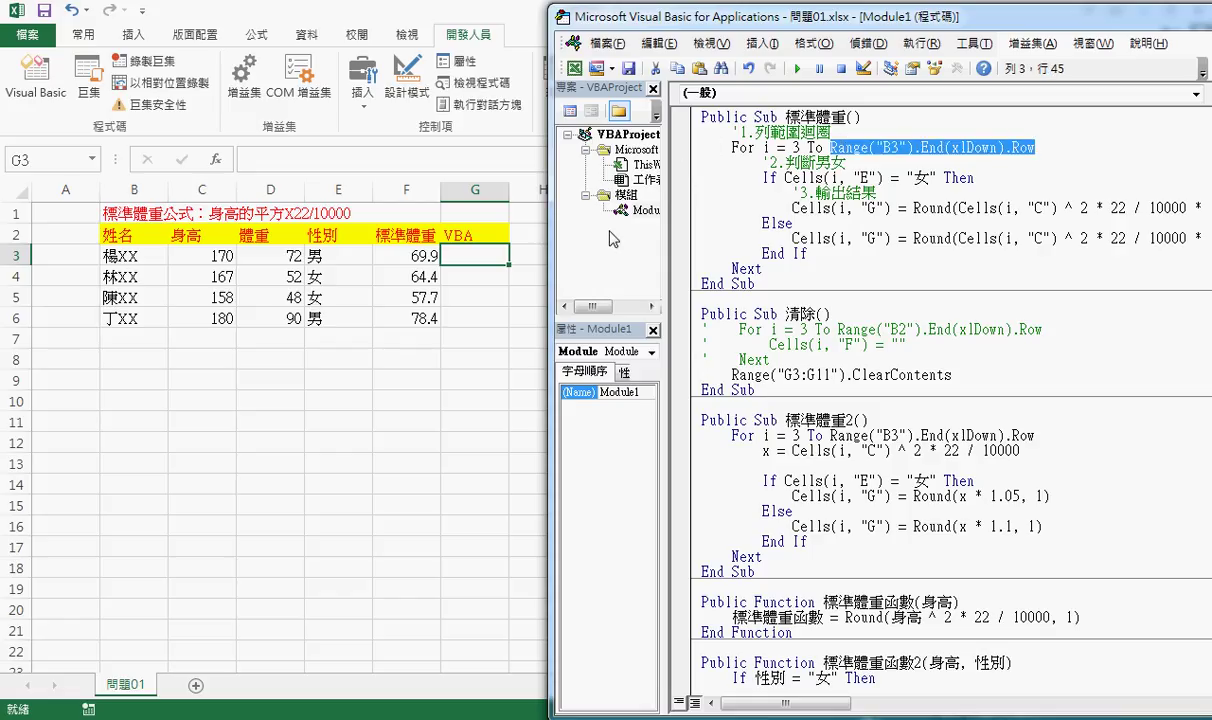
click(714, 268)
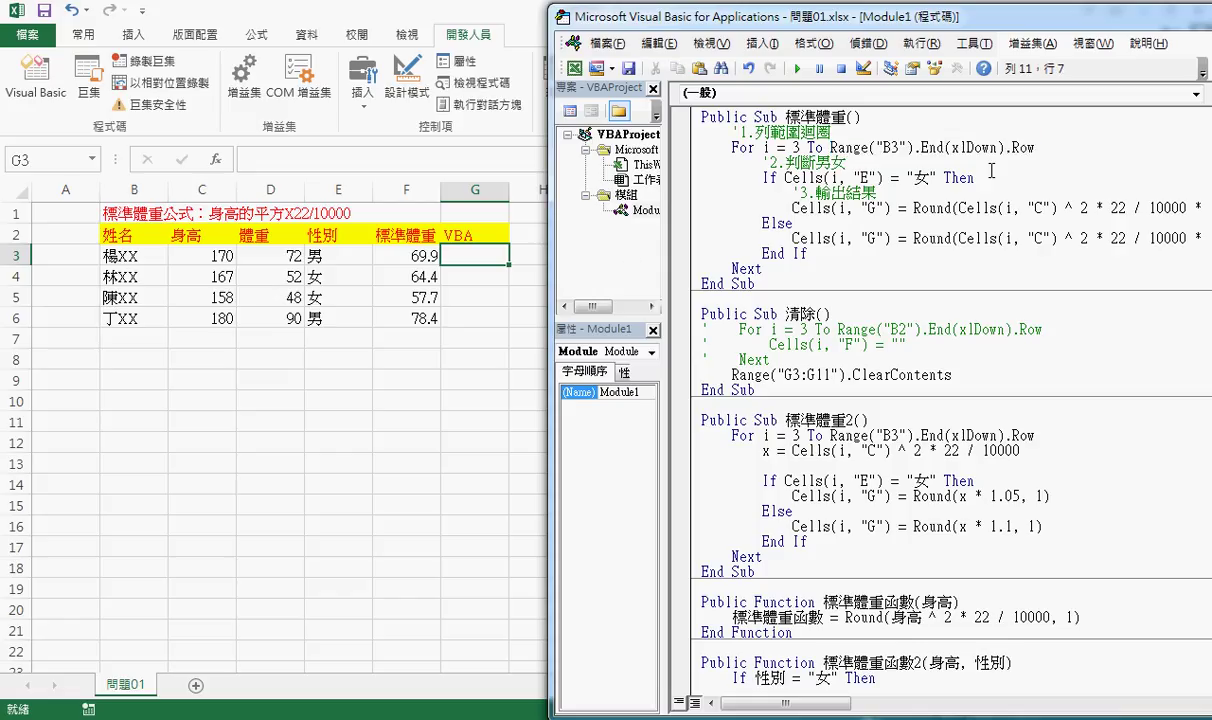
drag(784, 177, 882, 177)
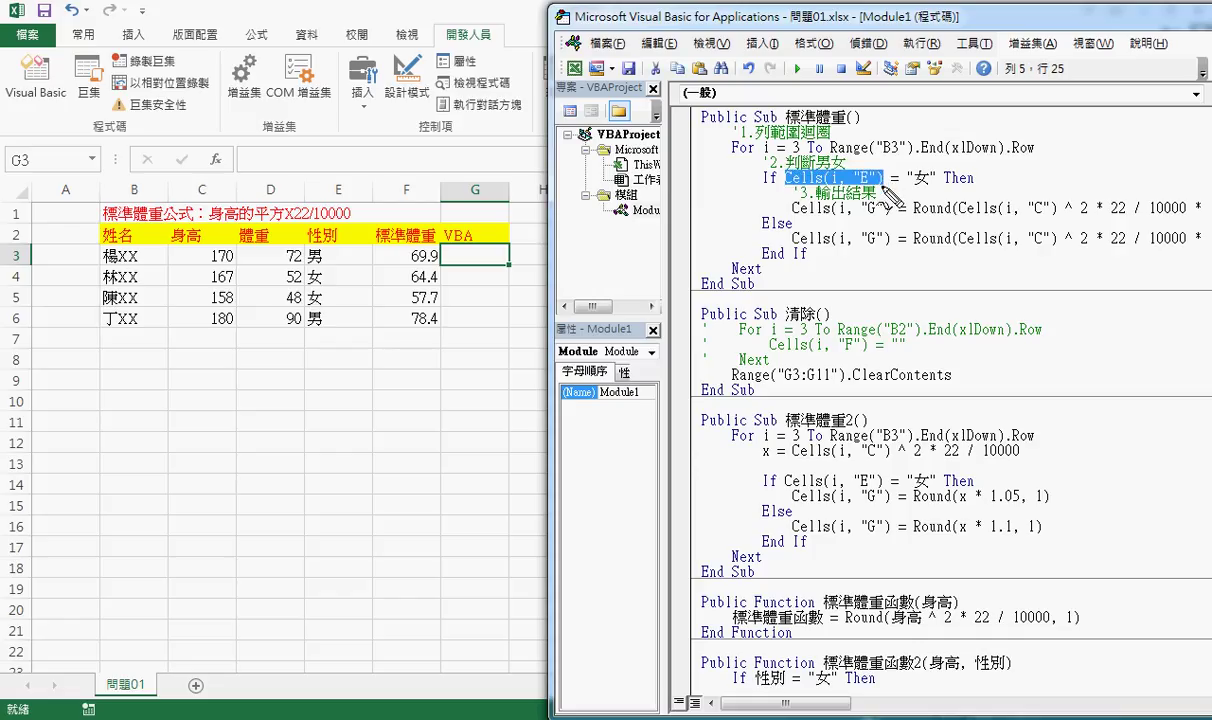
Link the Cells(i, "E") gender test to cell E3 with ink, then clear it and widen the code view
drag(882, 185, 785, 185)
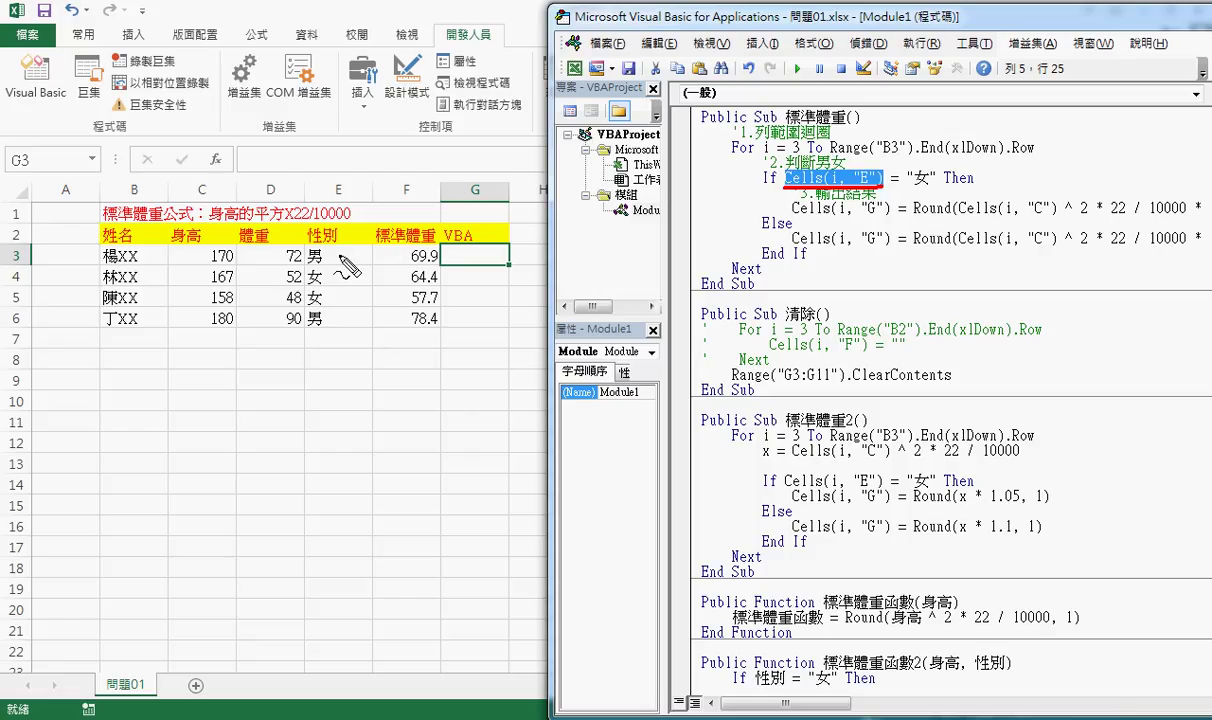
mouse_move(322, 248)
mouse_down()
mouse_move(322, 270)
mouse_move(800, 160)
mouse_move(840, 172)
mouse_up()
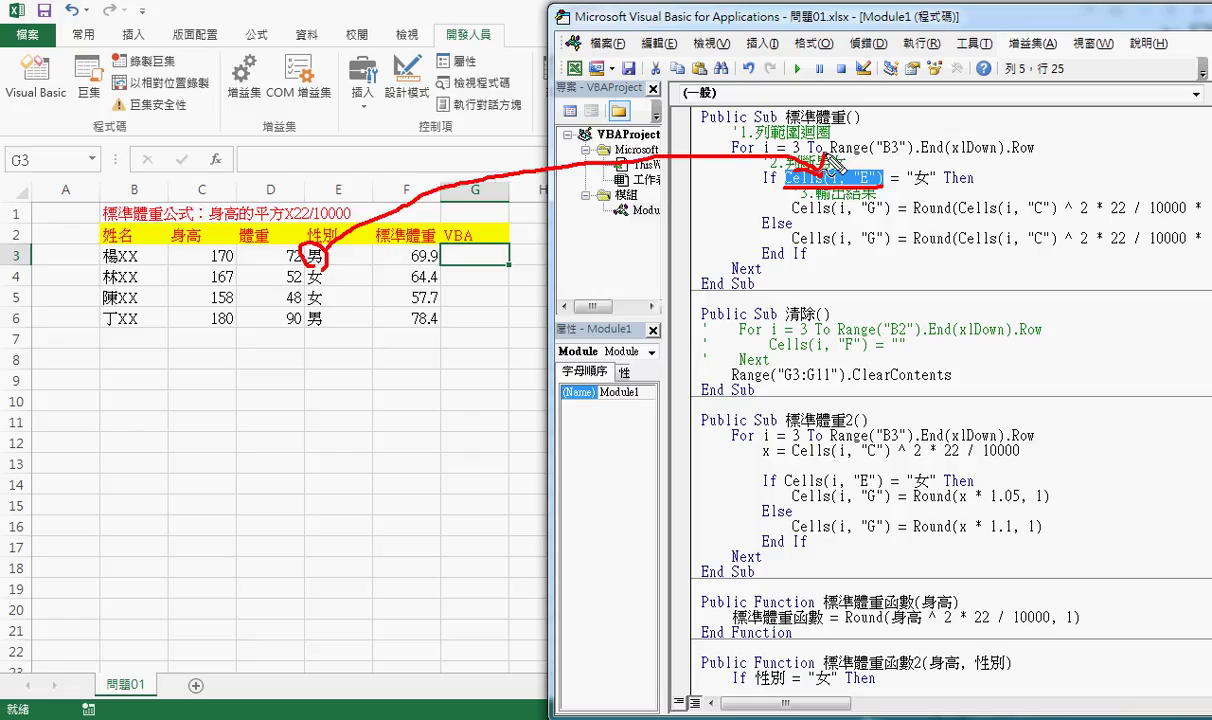
drag(768, 207, 975, 185)
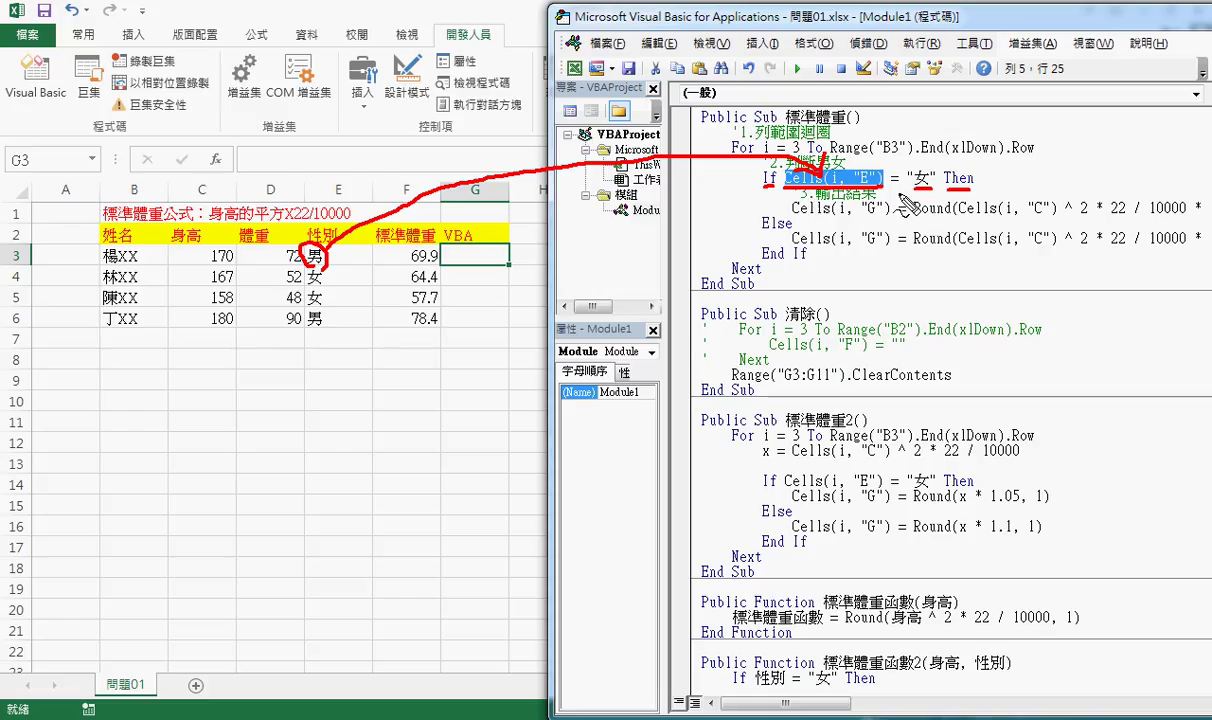
drag(830, 188, 908, 188)
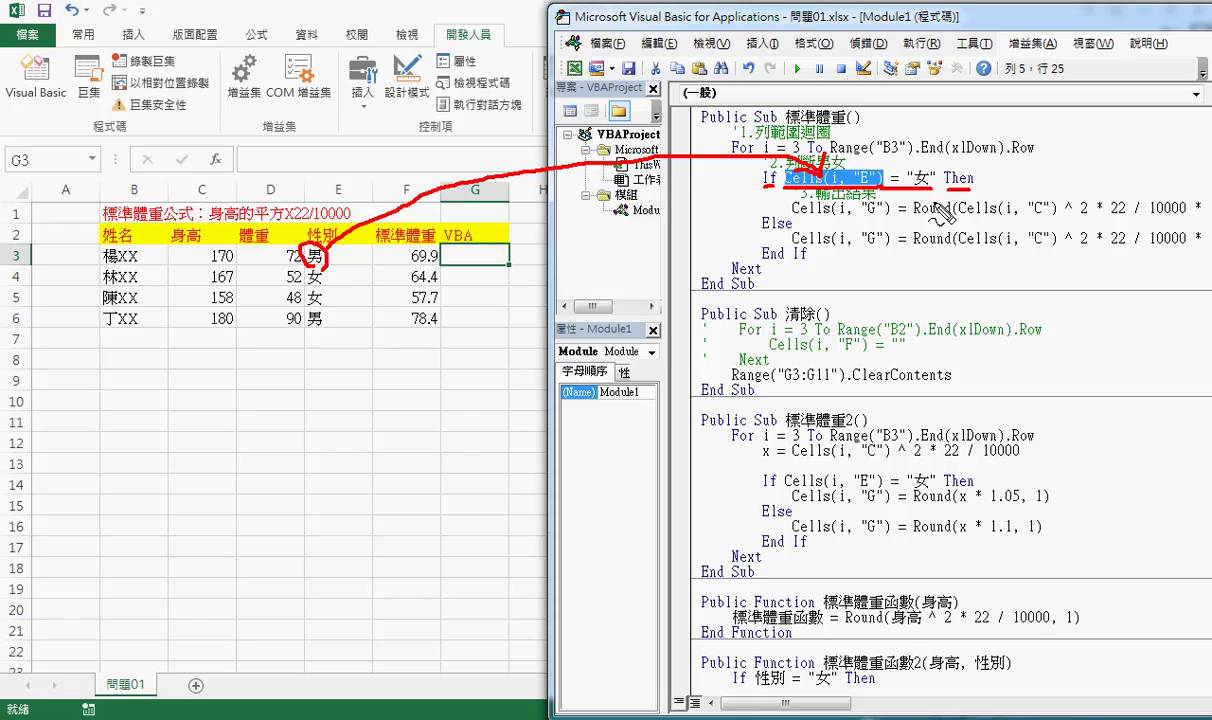
key(Escape)
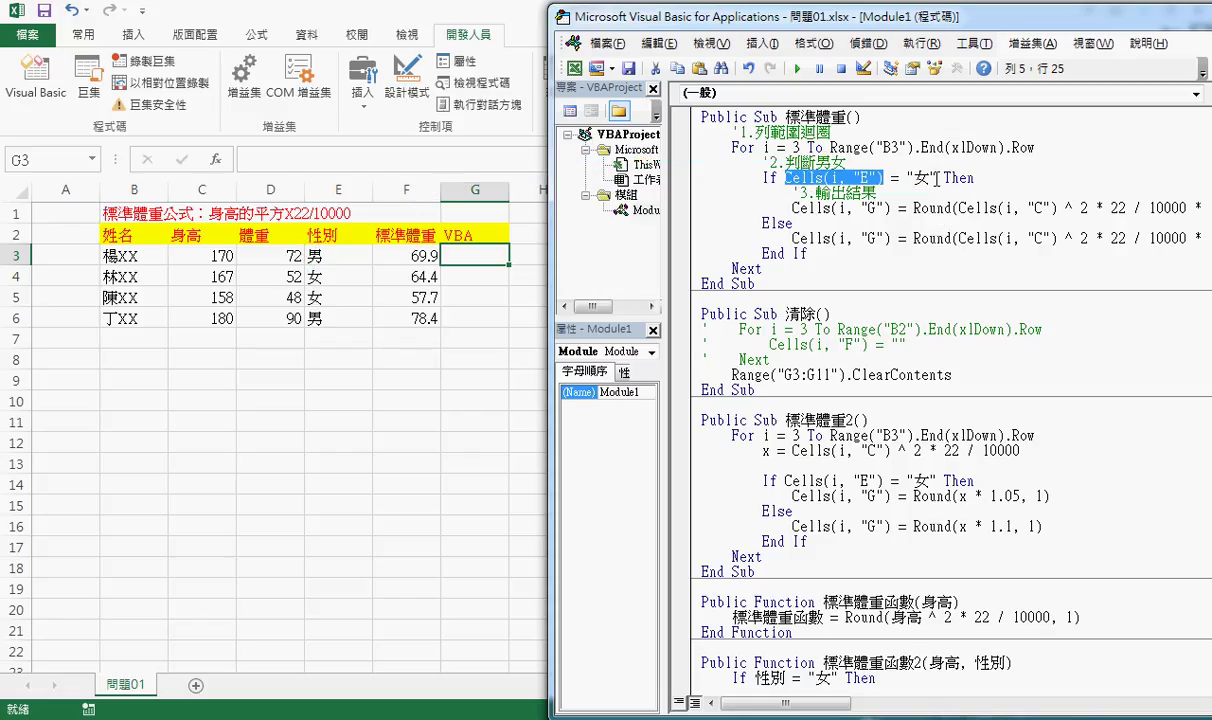
double_click(921, 178)
drag(853, 33, 692, 33)
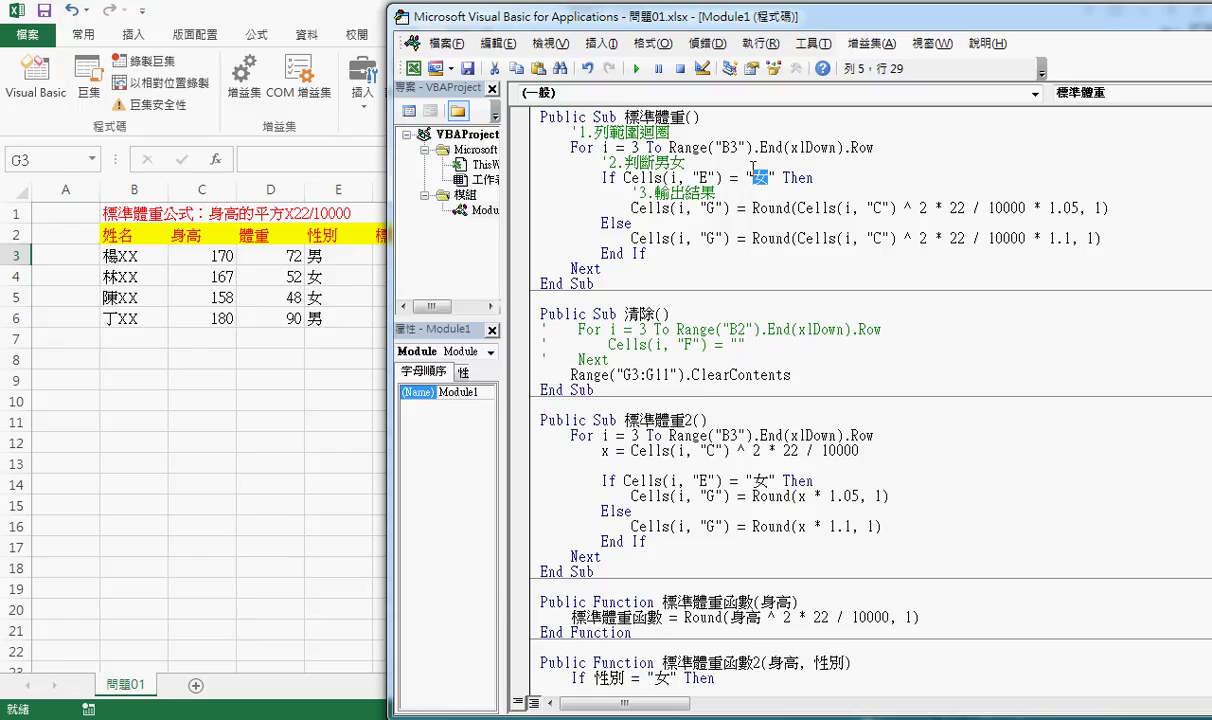
Highlight the 1.05 and 1.1 multipliers and the Cells(i, "G") output target, then move the editor left
double_click(1053, 208)
double_click(1058, 238)
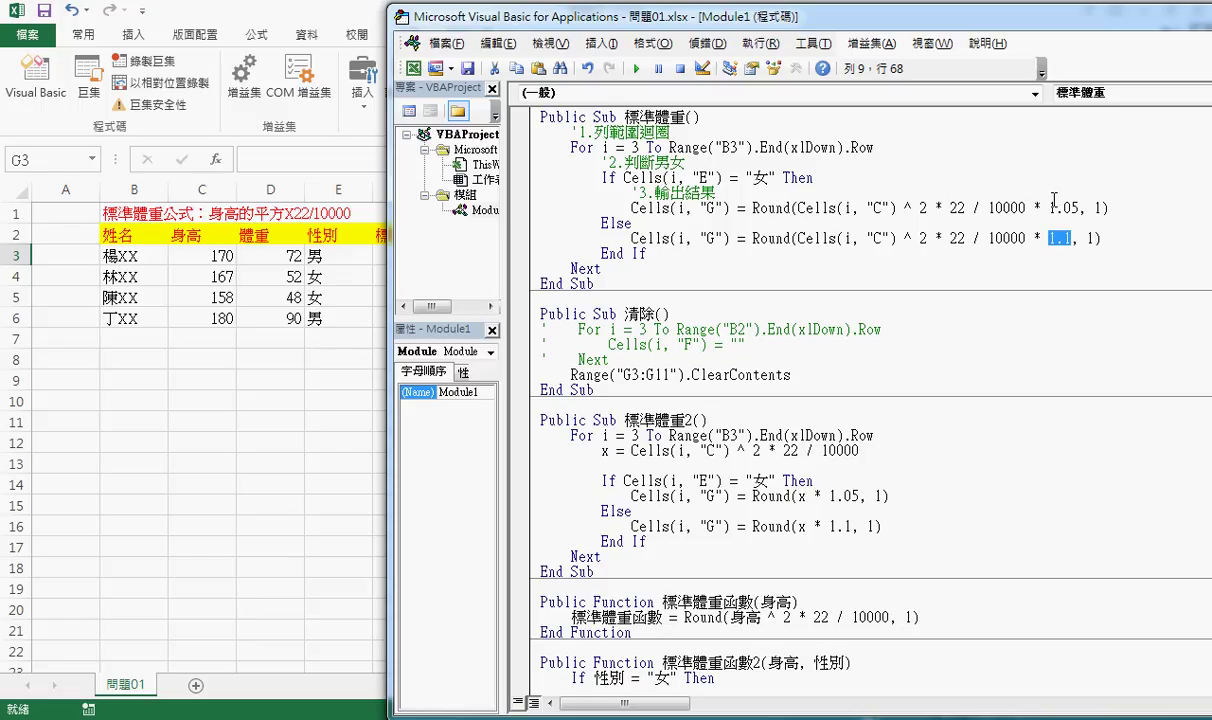
drag(624, 178, 778, 181)
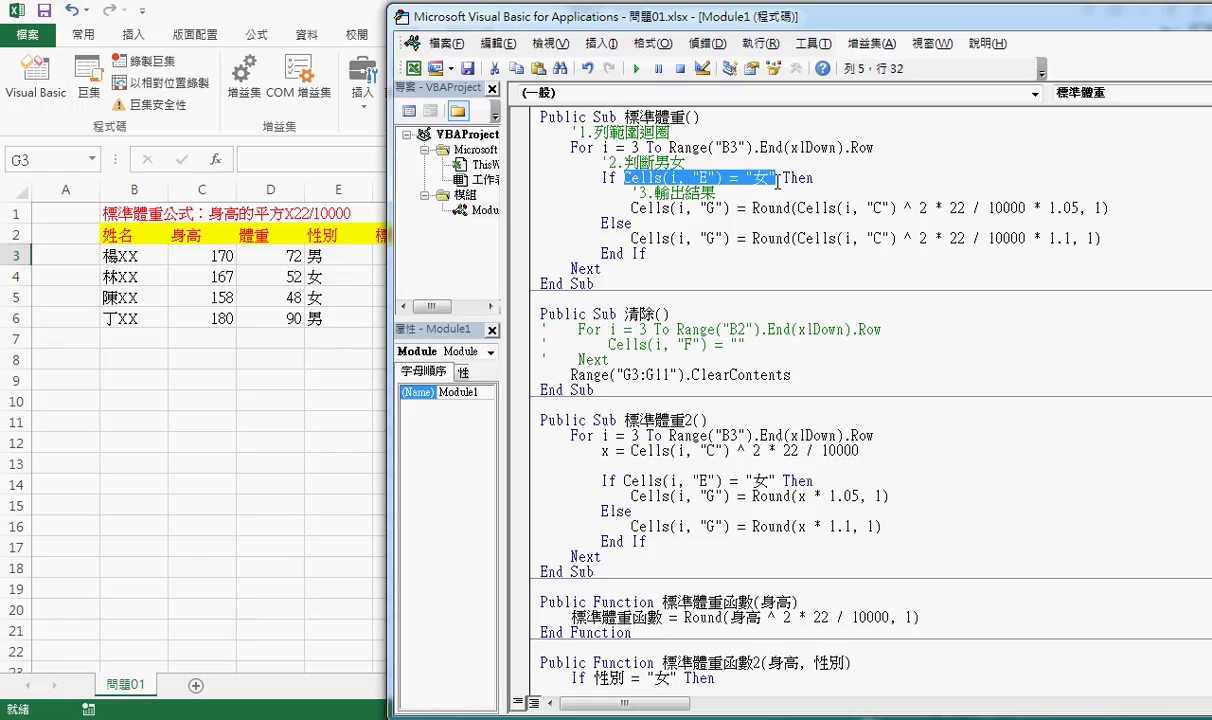
drag(740, 17, 900, 14)
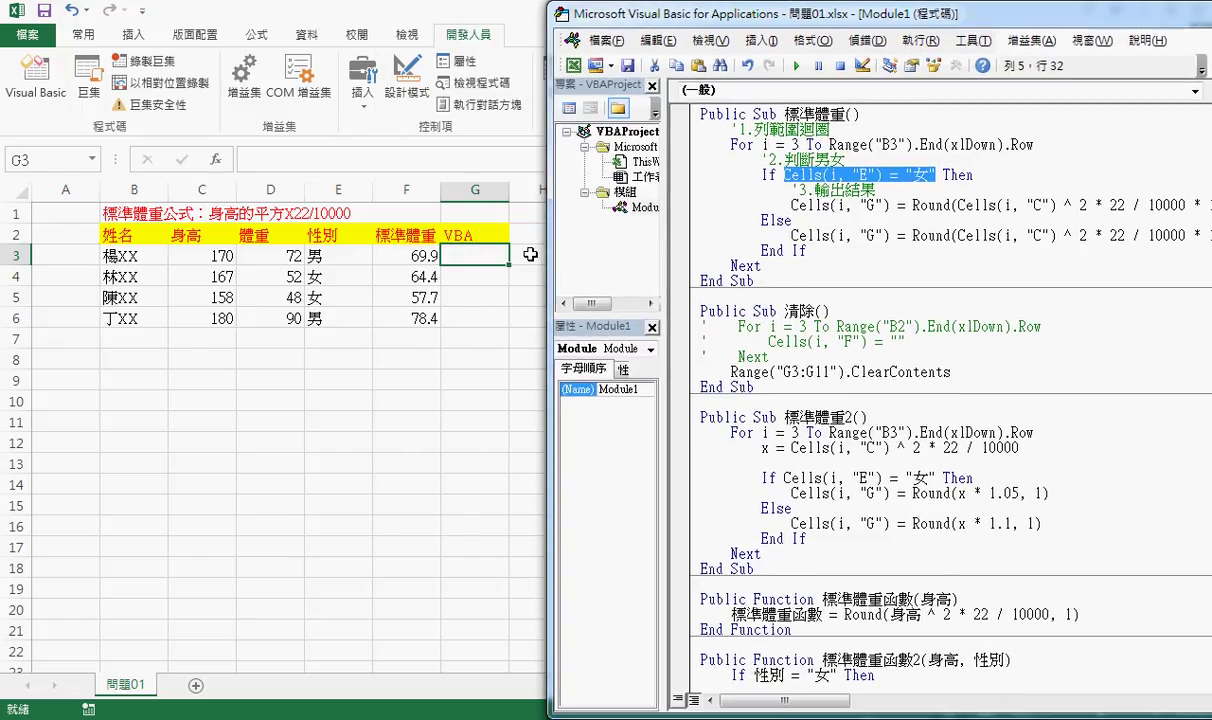
mouse_move(505, 266)
mouse_down()
mouse_move(448, 268)
mouse_move(470, 243)
mouse_move(500, 268)
mouse_up()
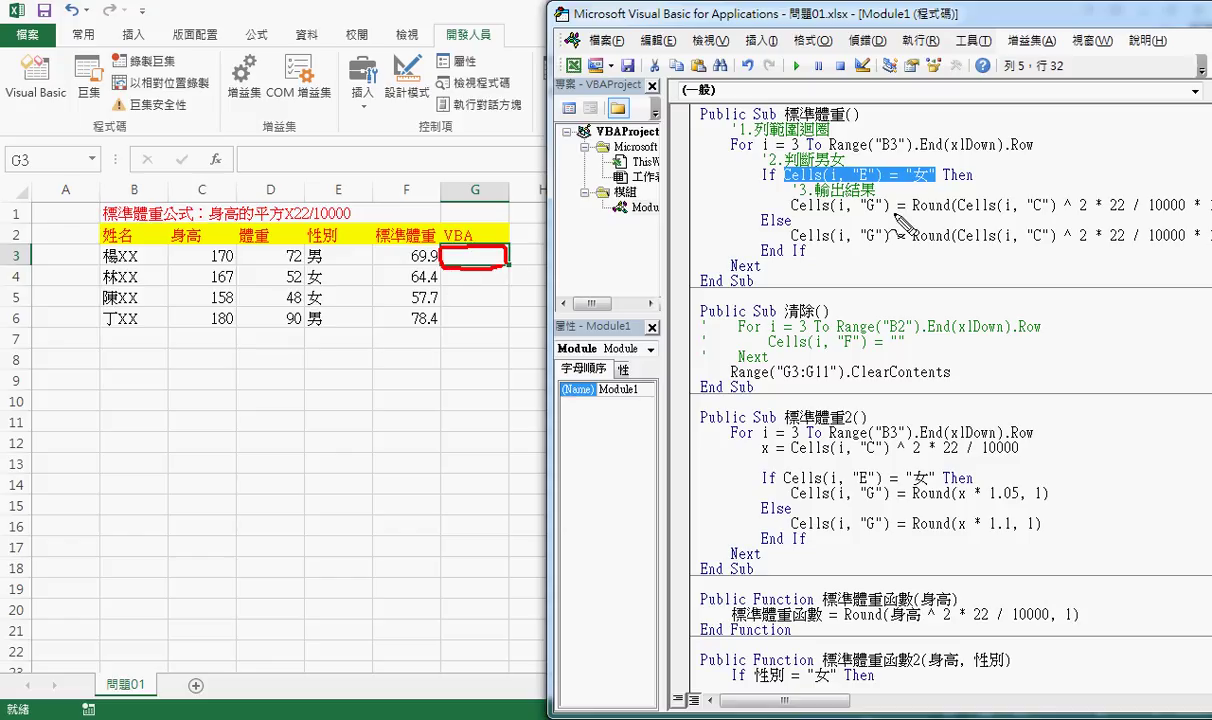
mouse_move(866, 214)
mouse_down()
mouse_move(750, 212)
mouse_move(770, 190)
mouse_move(892, 214)
mouse_move(1038, 212)
mouse_move(888, 200)
mouse_move(905, 183)
mouse_move(915, 196)
mouse_up()
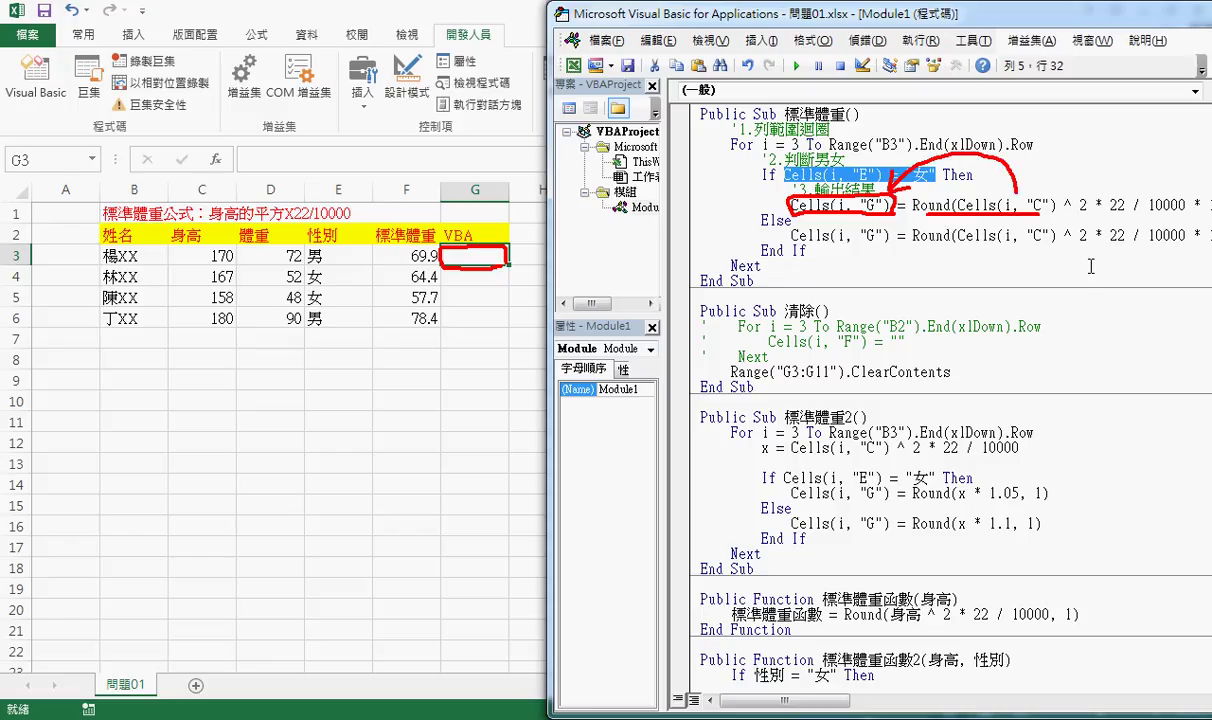
key(Escape)
drag(890, 14, 686, 14)
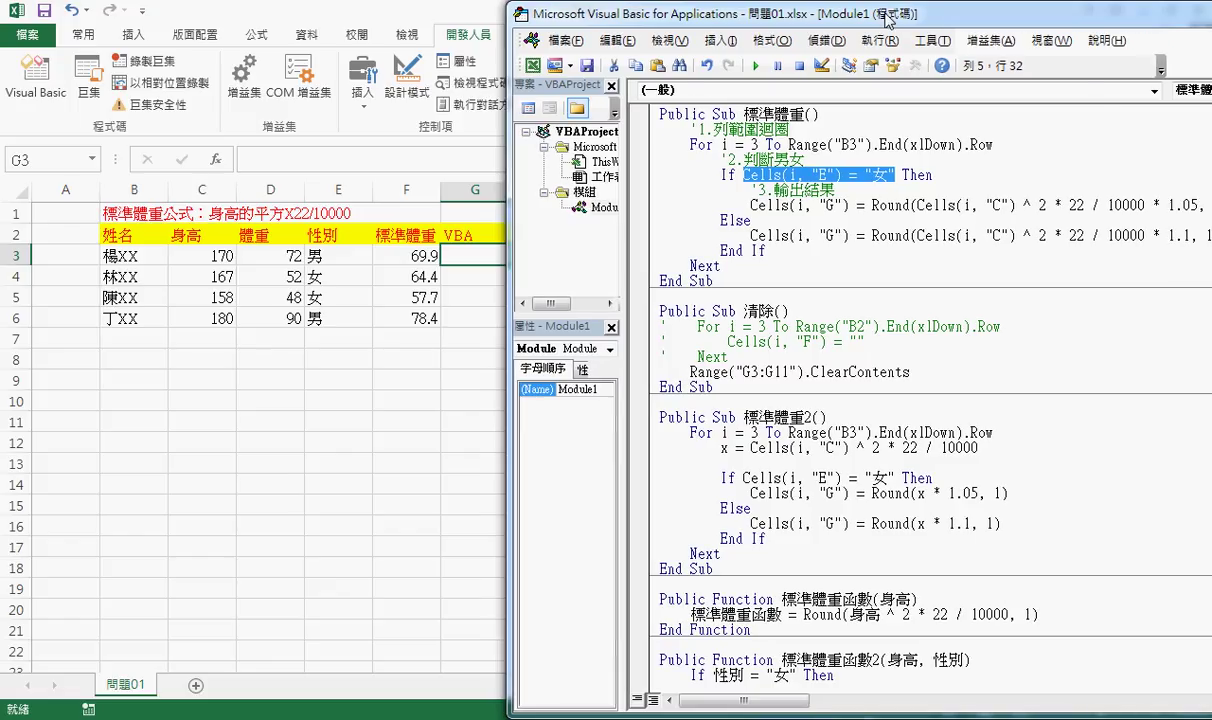
Strip the Round( wrapper and trailing , 1) from the female-branch line and retype ^2
drag(709, 206, 753, 206)
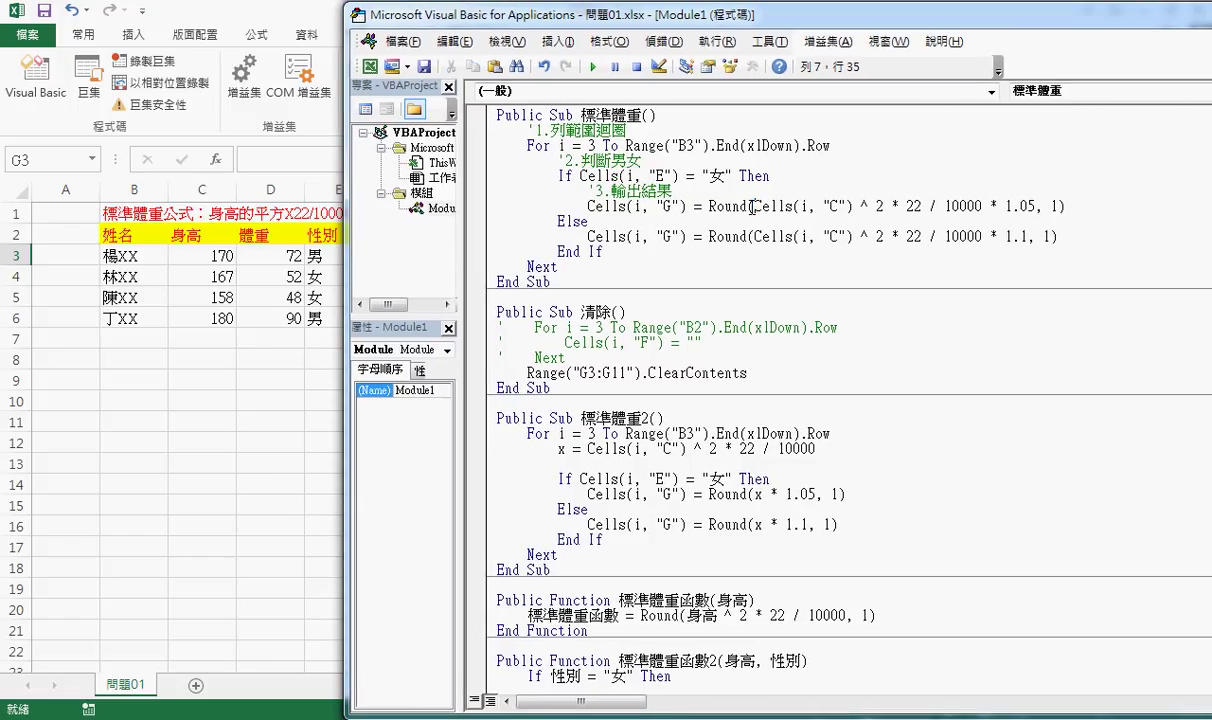
key(Delete)
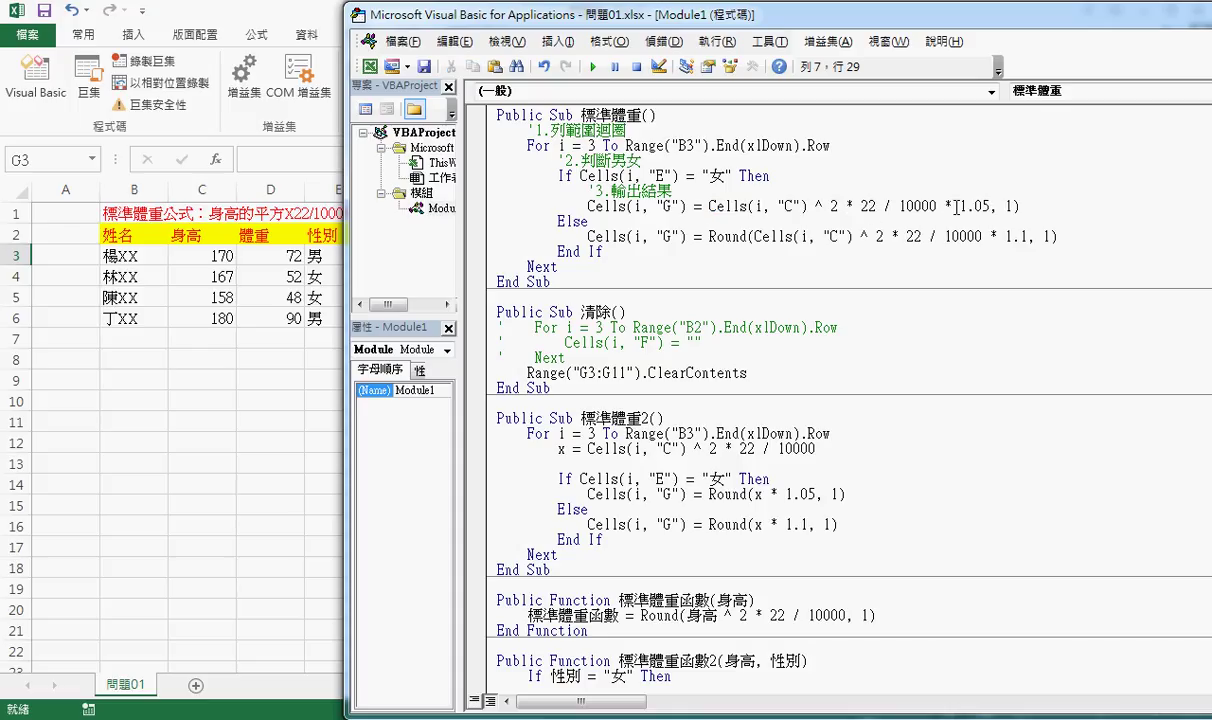
drag(988, 205, 1022, 206)
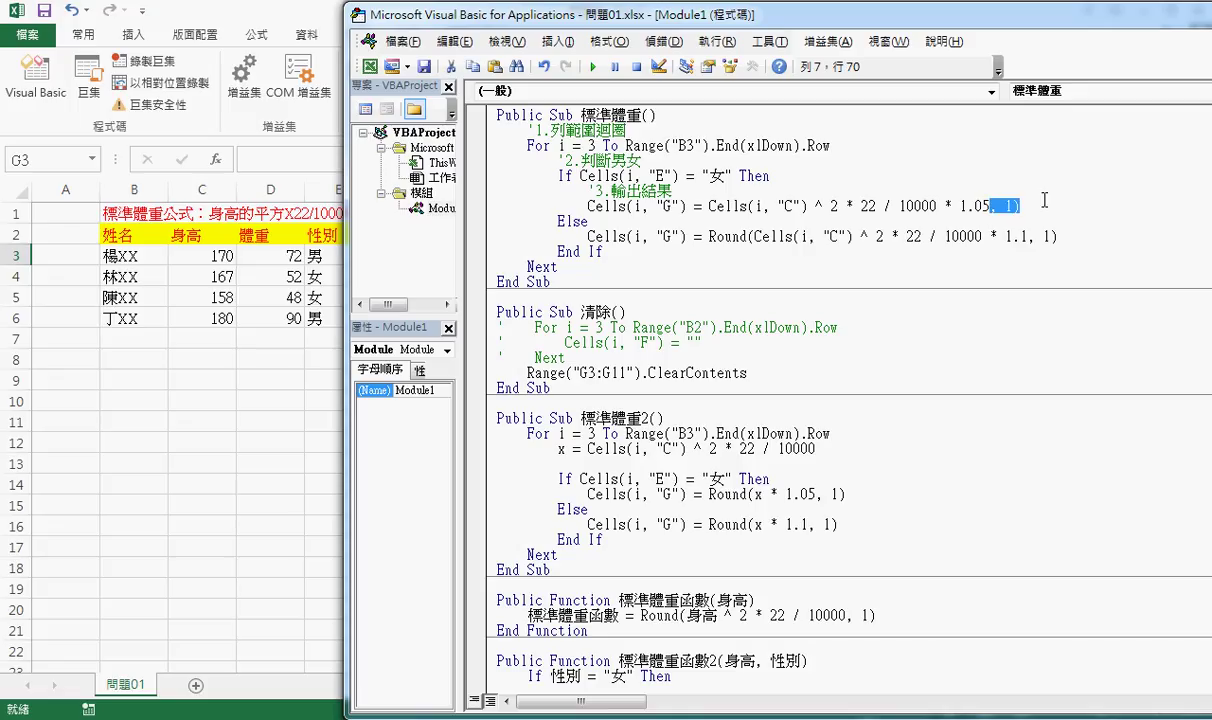
key(Delete)
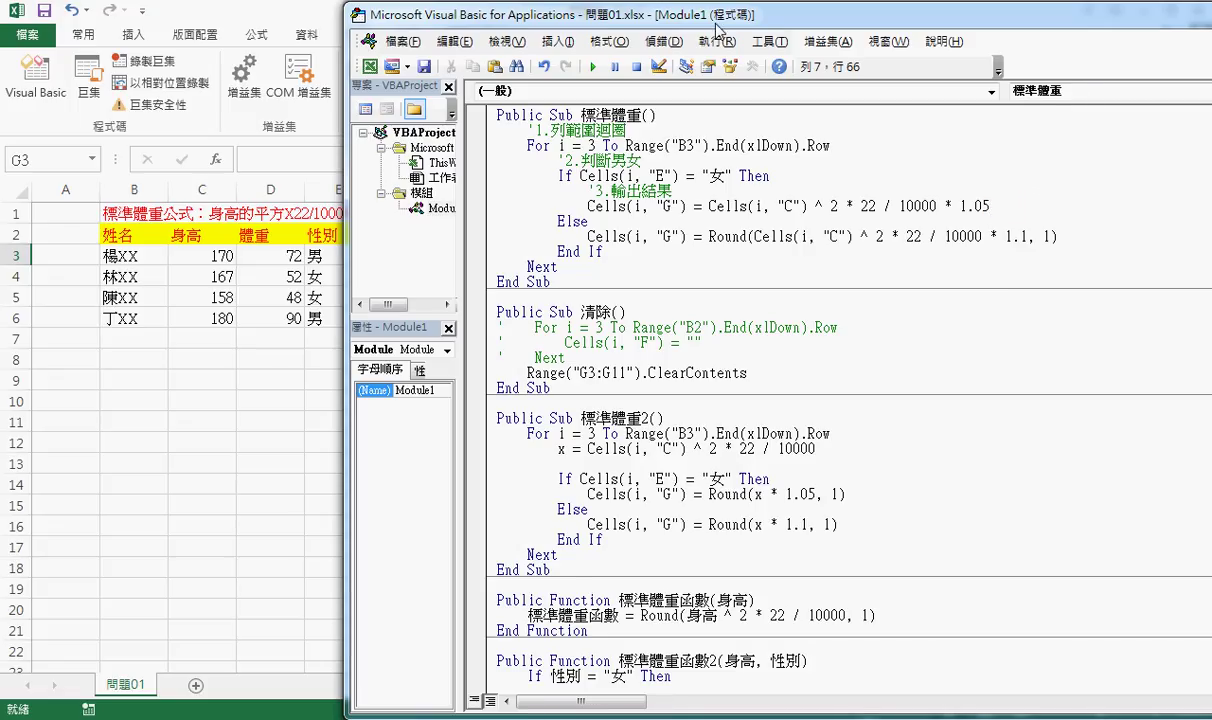
drag(681, 30, 750, 29)
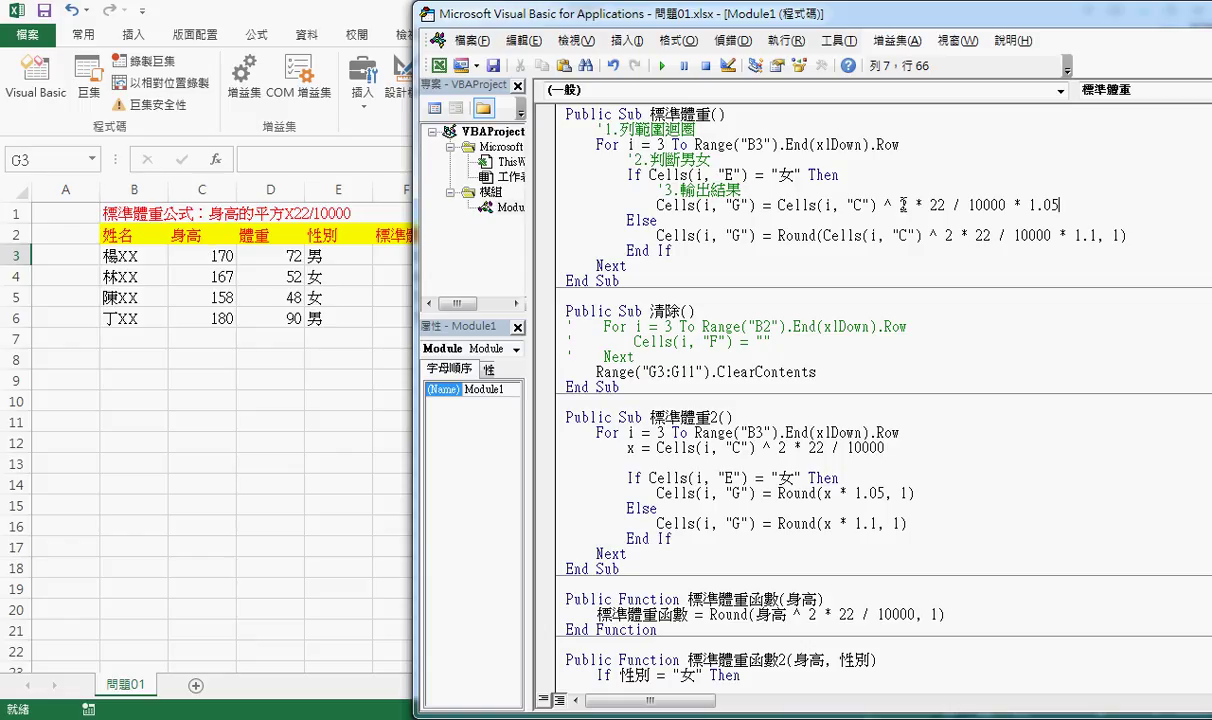
drag(906, 205, 877, 205)
text(^2)
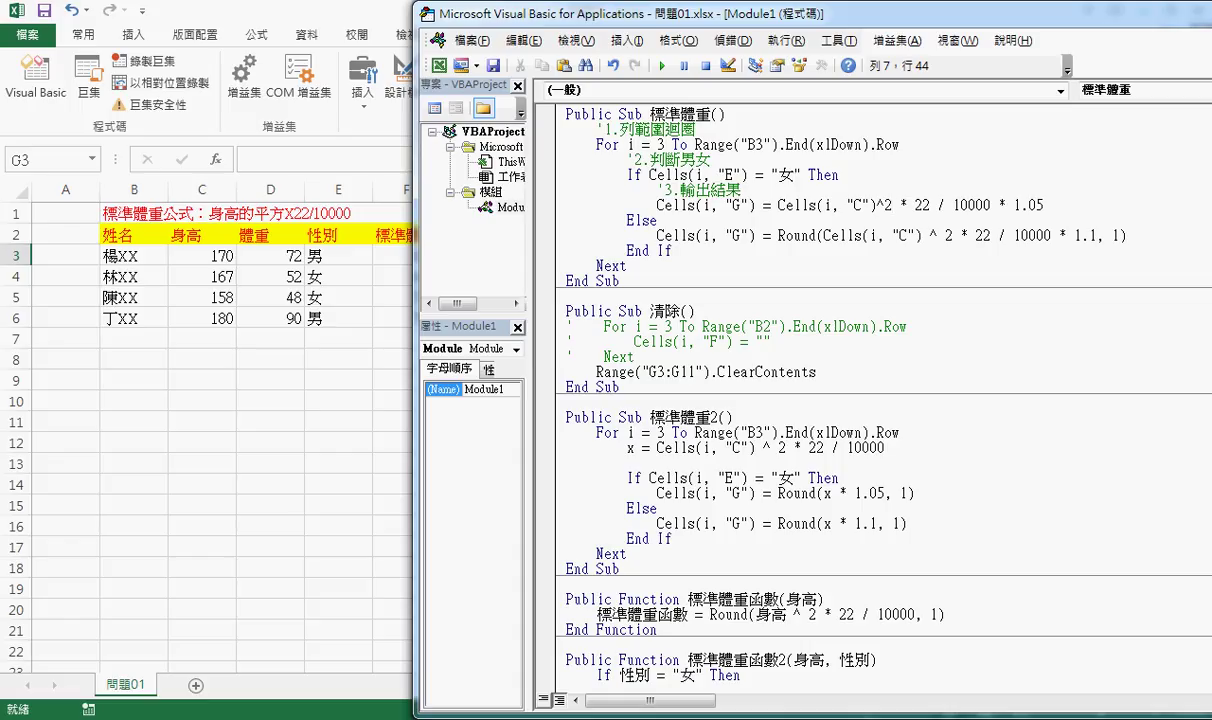
drag(1043, 207, 998, 207)
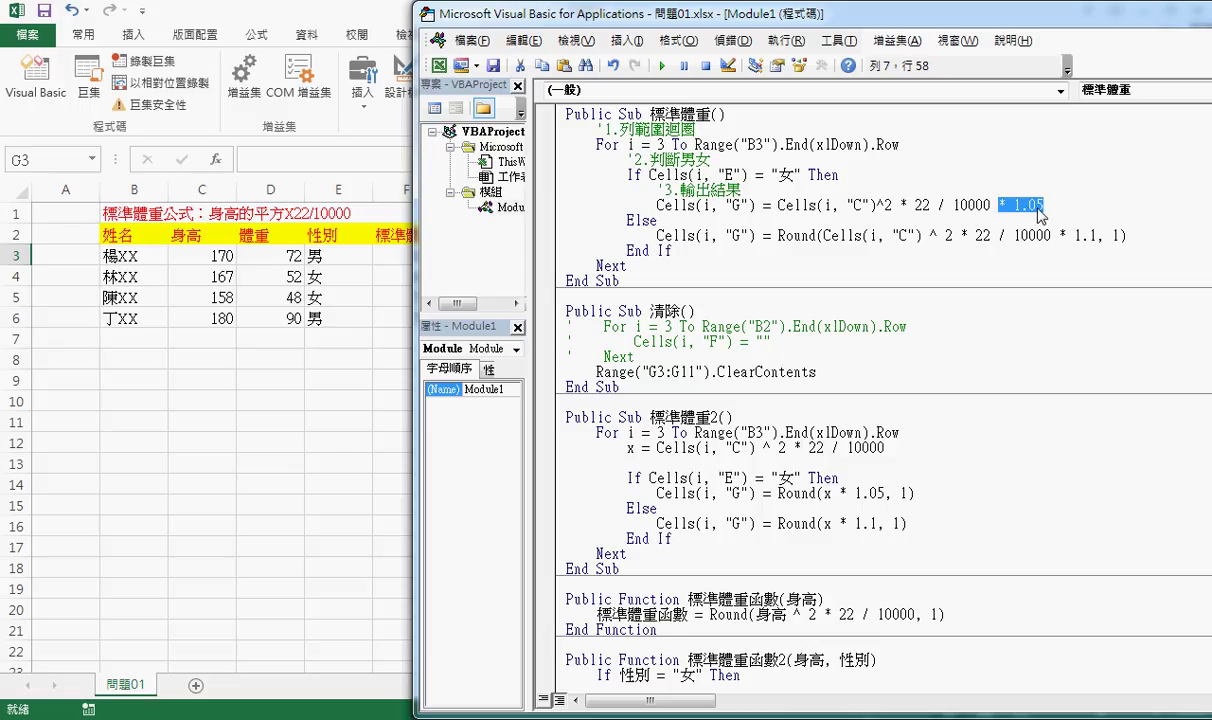
Rewrap the female formula as round(Cells(i, "C")^2 * 22 / 10000 * 1.05,1)
click(778, 206)
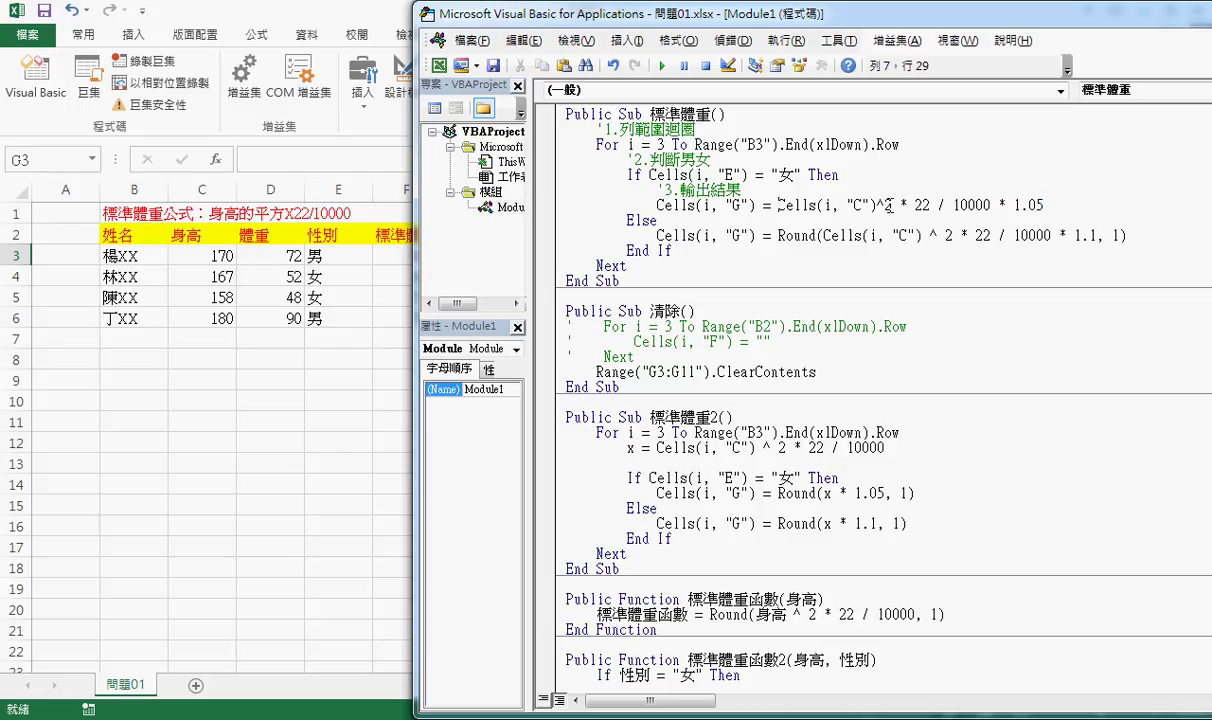
text(r)
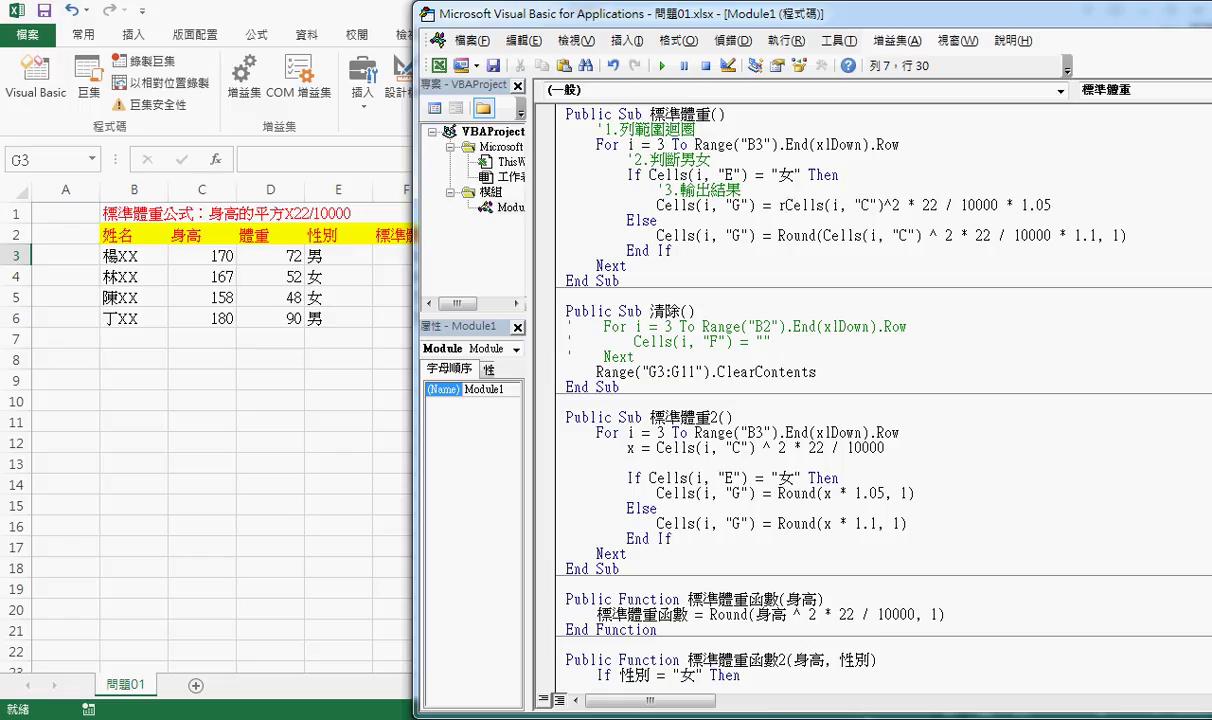
text(ound)
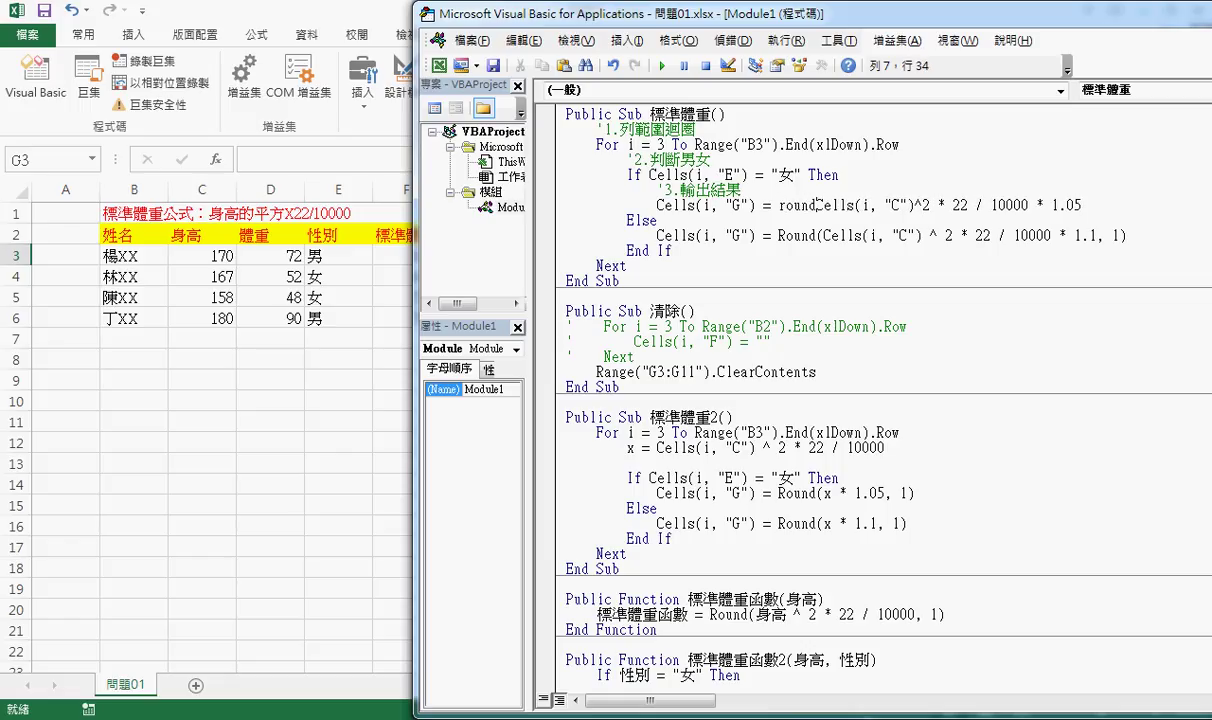
text(()
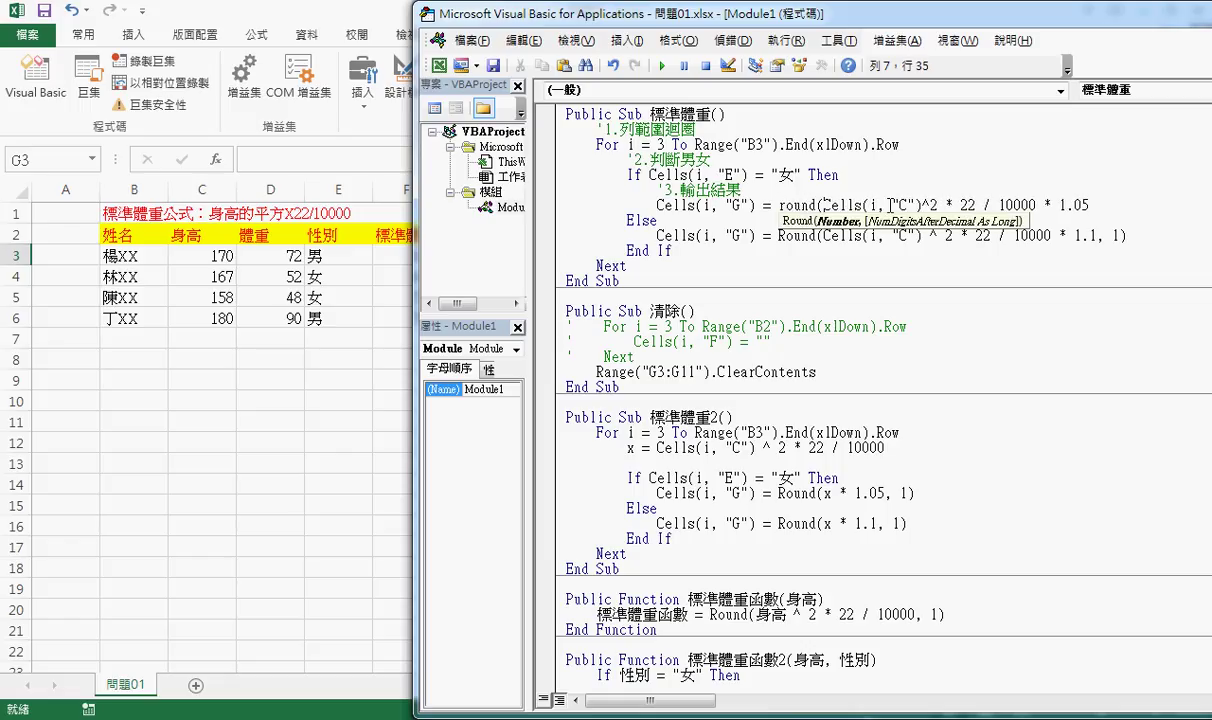
key(End)
text(,)
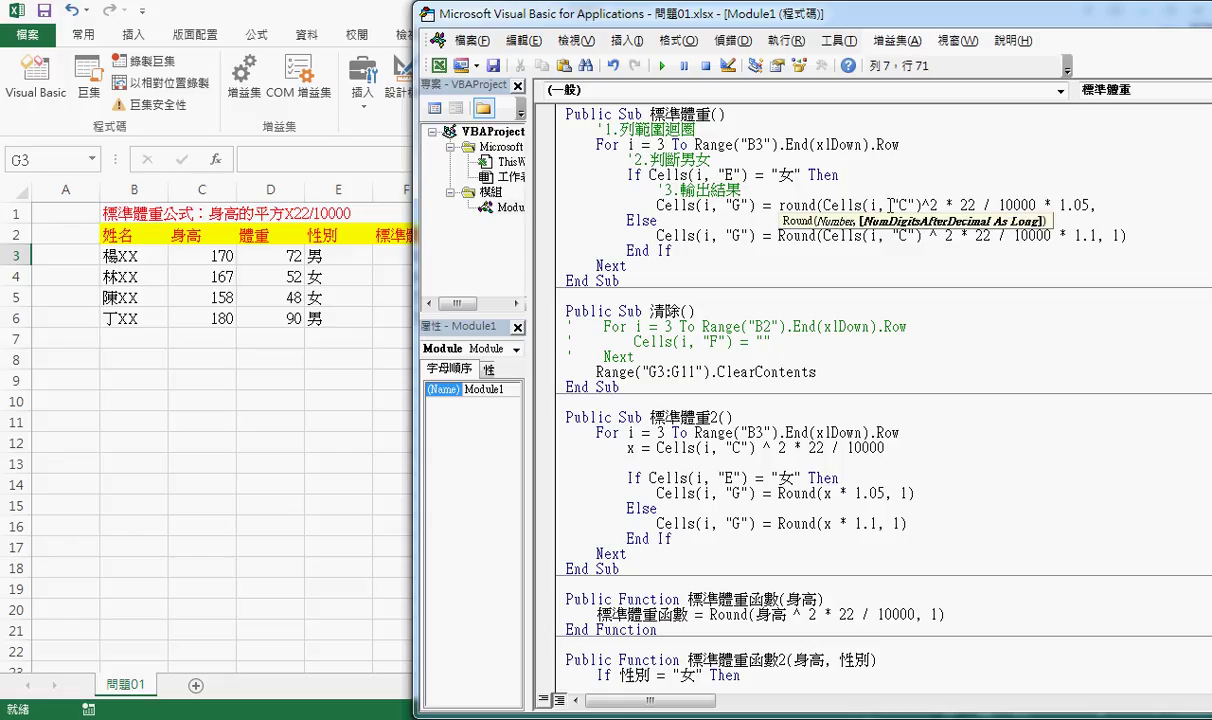
text(1)
text())
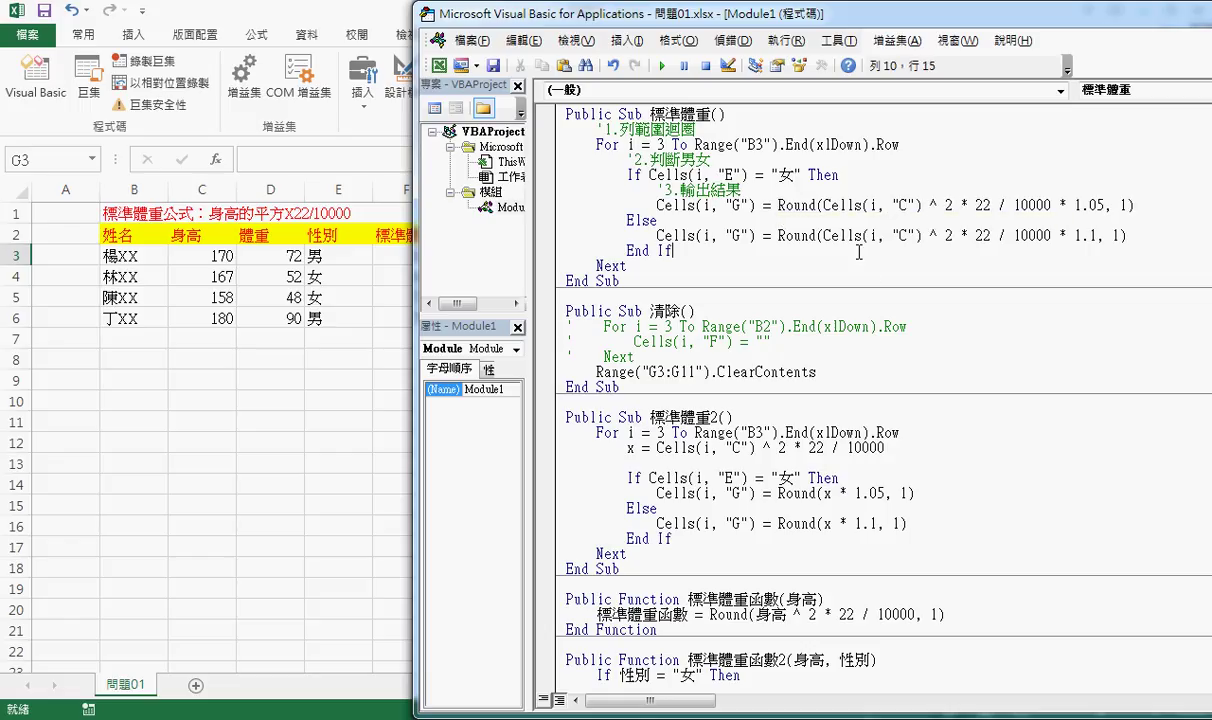
Insert 'vba.' in front of Round in the female-branch rounding call on line 7
click(740, 192)
drag(777, 204, 819, 204)
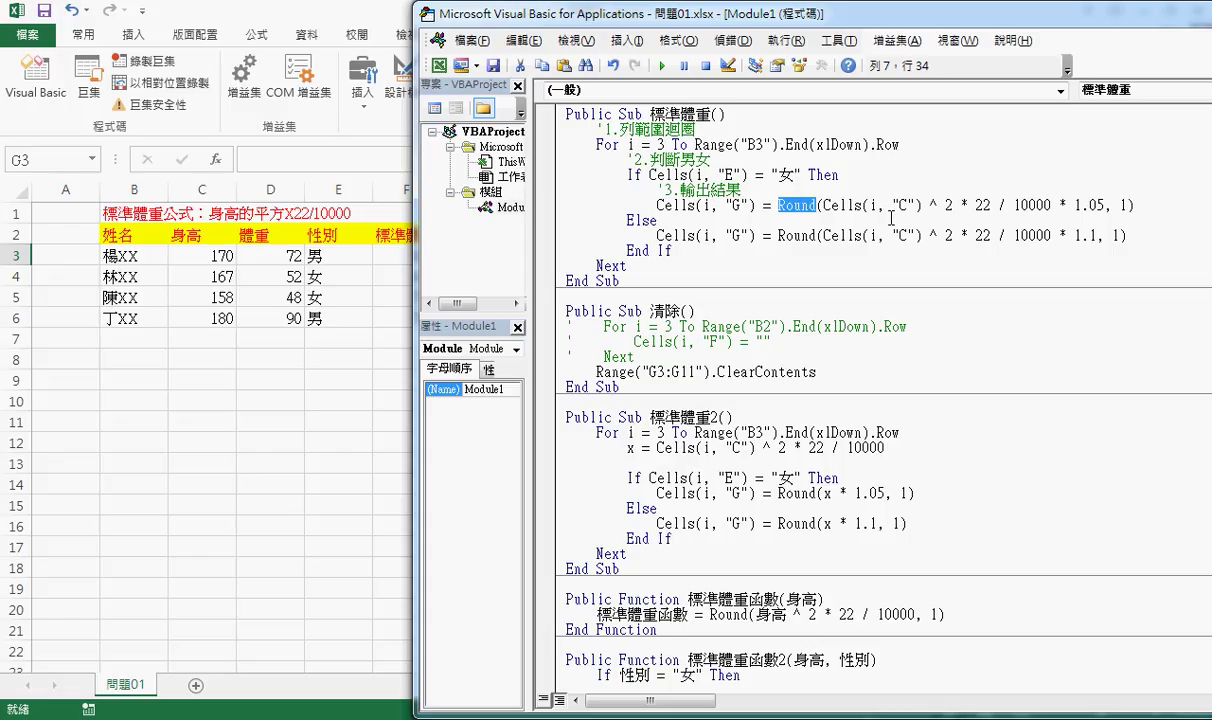
click(777, 205)
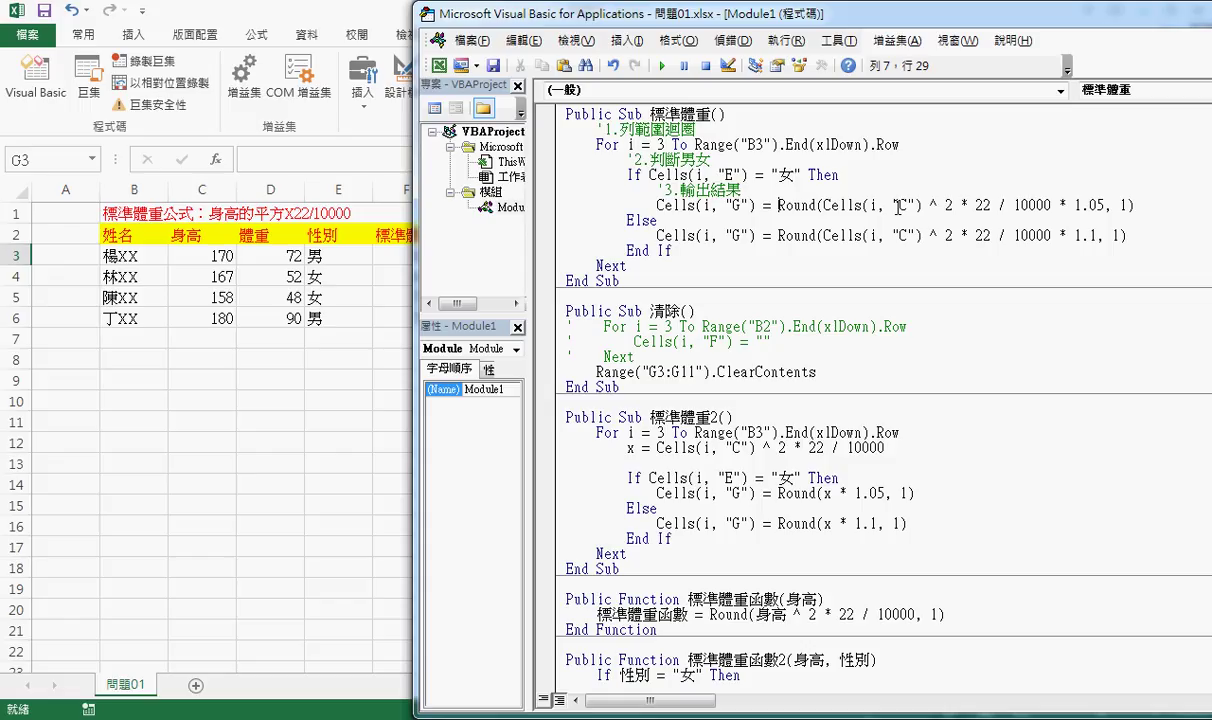
text(vb)
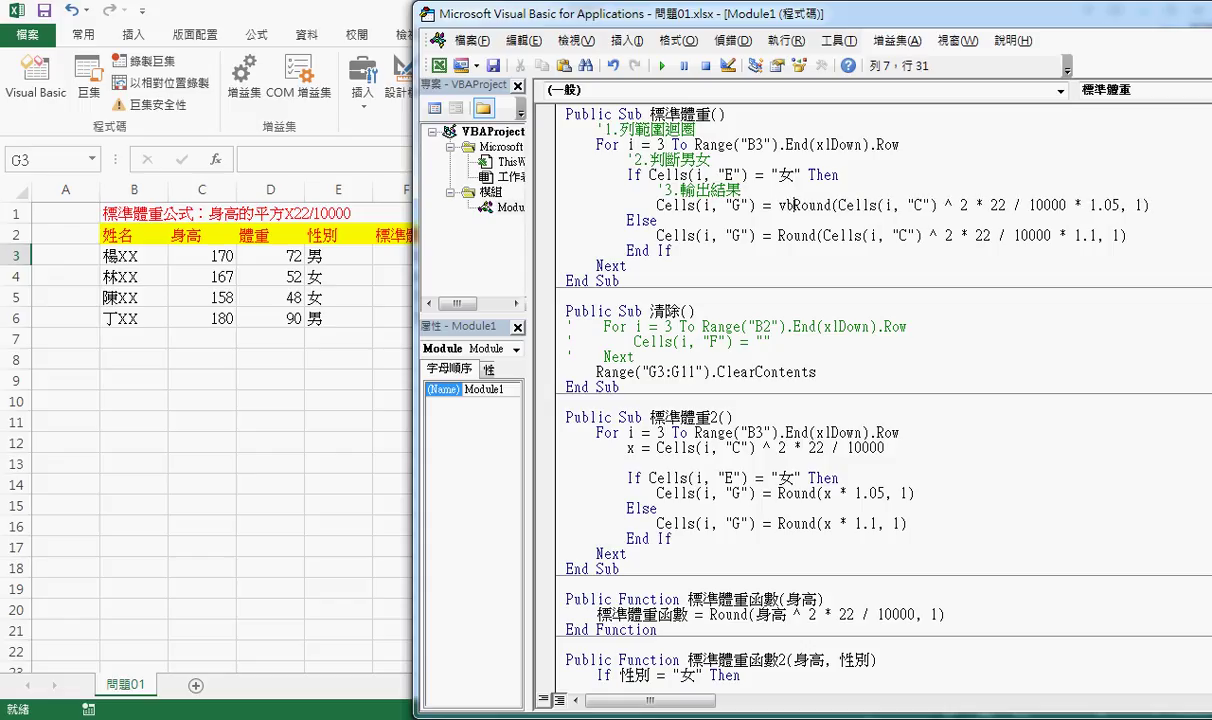
text(a.)
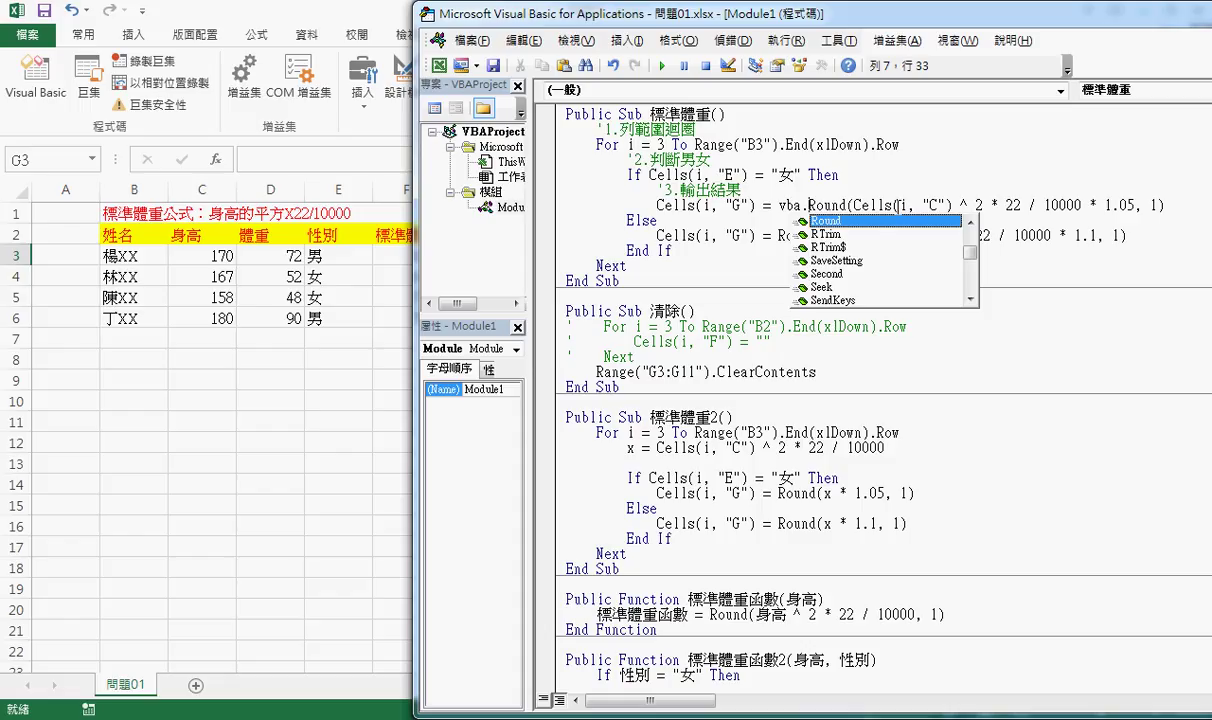
Open the online help page for the Round function from the female-branch line with F1
key(Down)
key(Down)
key(Down)
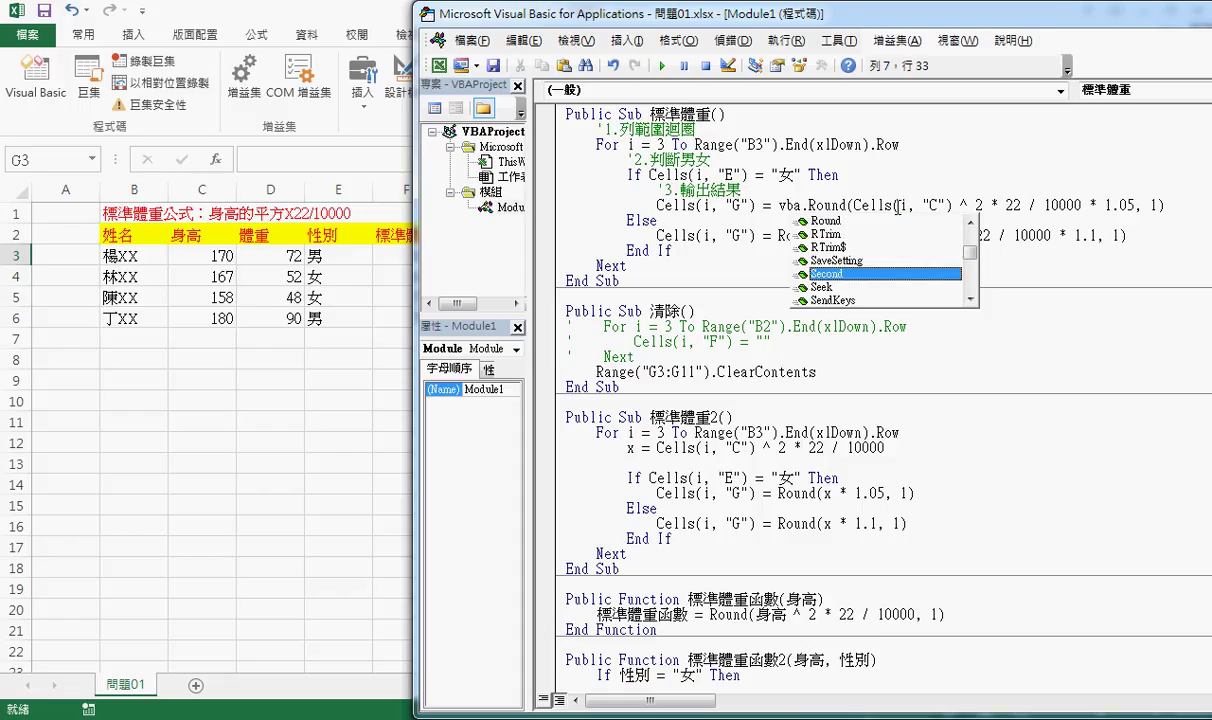
key(Down)
key(Down)
key(Down)
key(Down)
key(Down)
key(Down)
key(Down)
key(Down)
key(Down)
key(Down)
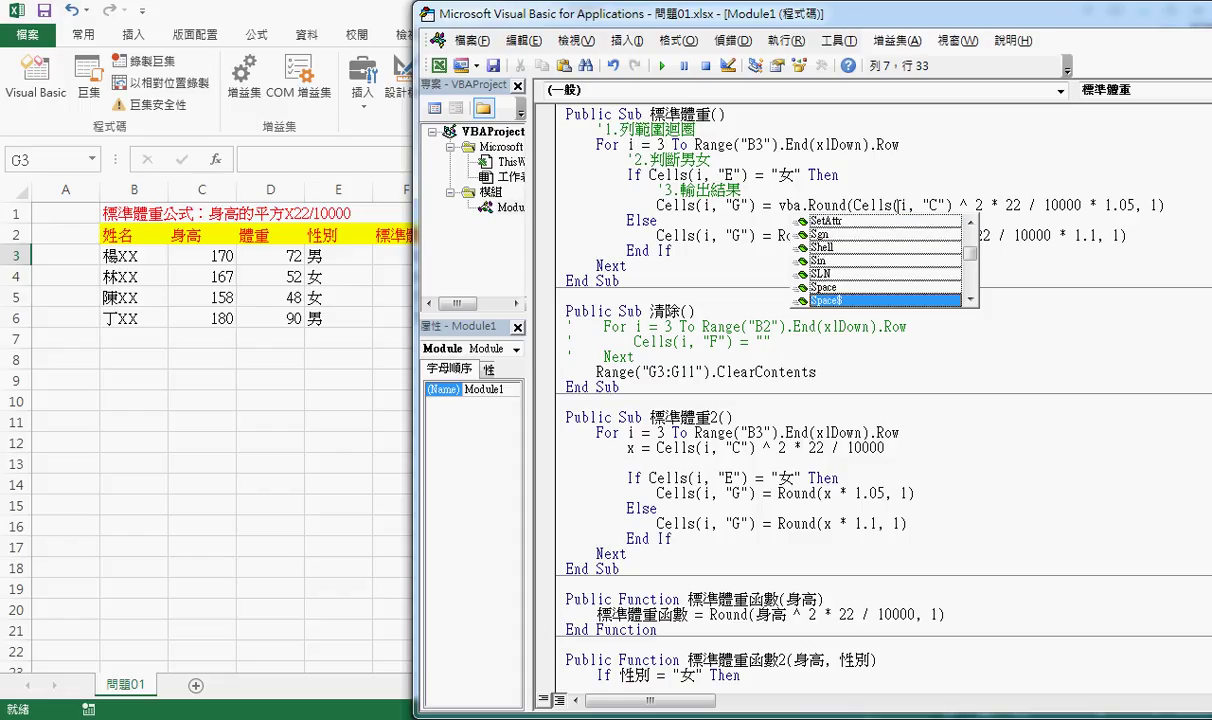
key(Down)
key(Down)
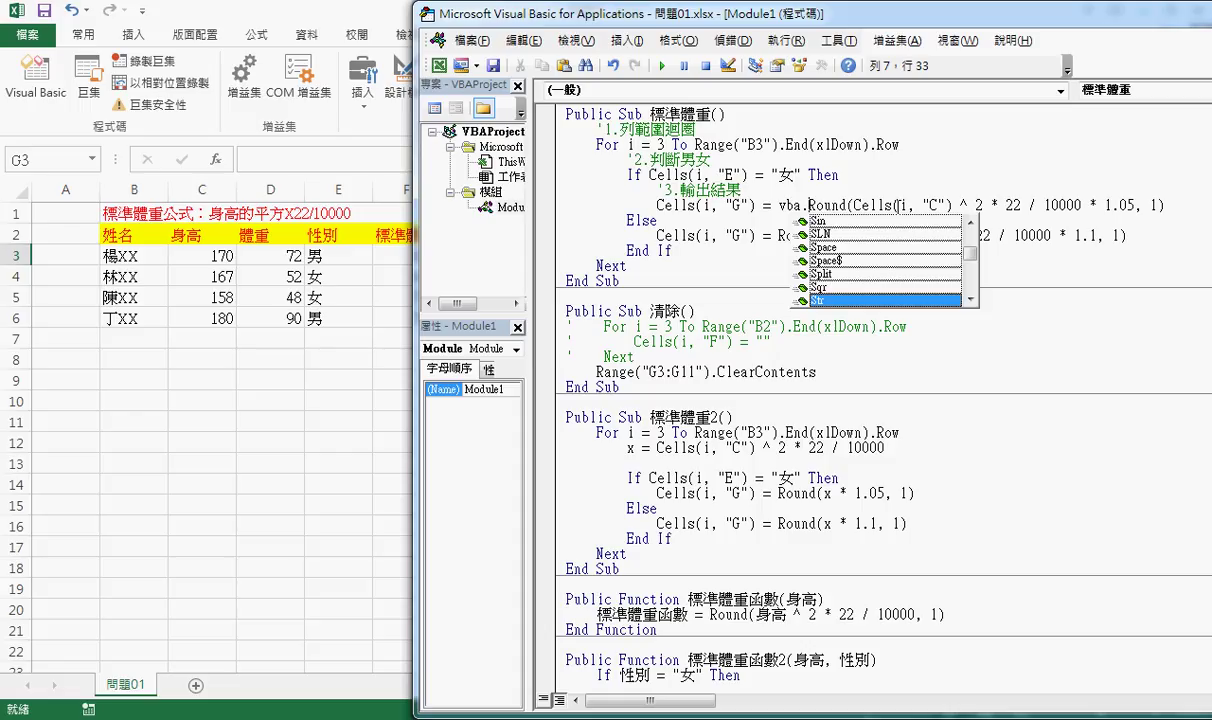
click(828, 205)
key(F1)
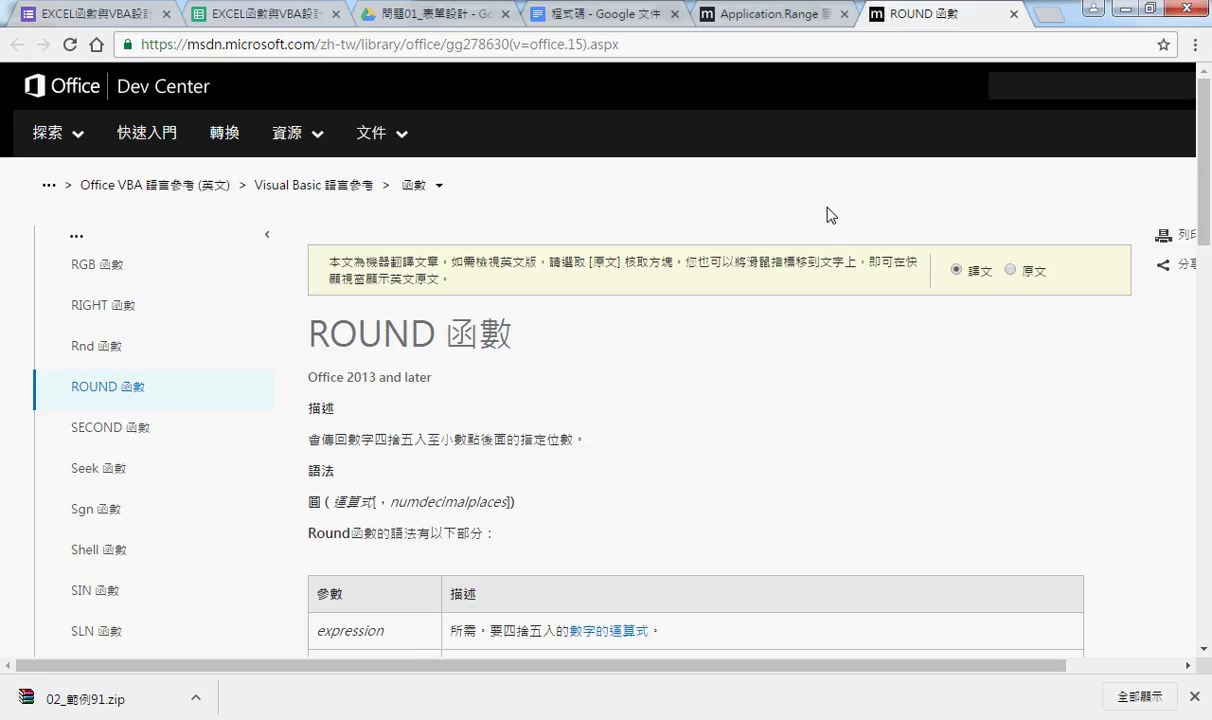
Read the ROUND function's description and syntax, then list the other language-reference sections
drag(561, 341, 325, 258)
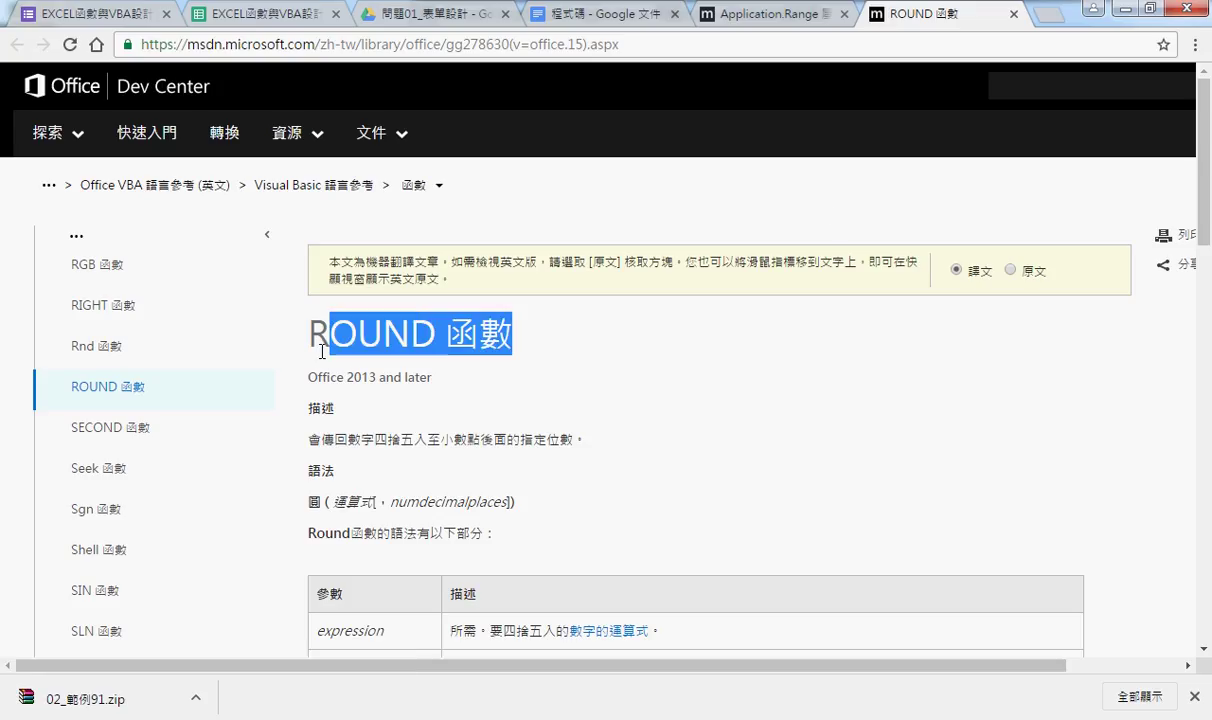
scroll(640, 435, down, 2)
click(638, 358)
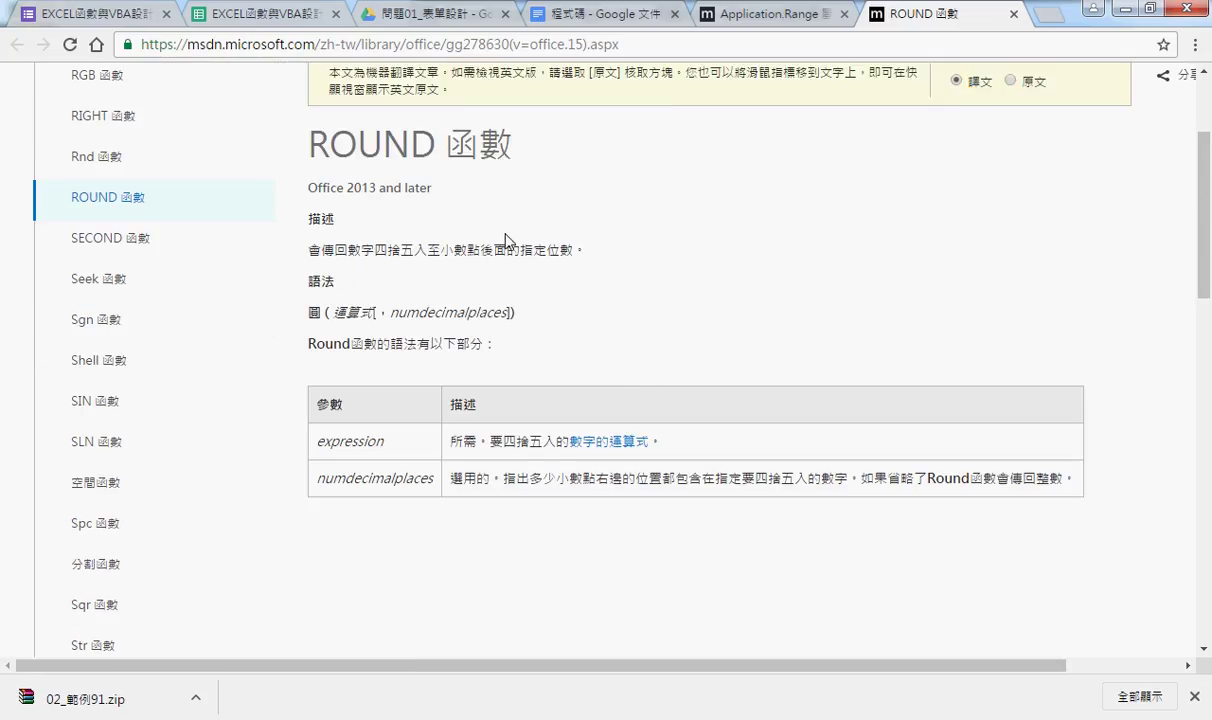
drag(309, 250, 533, 250)
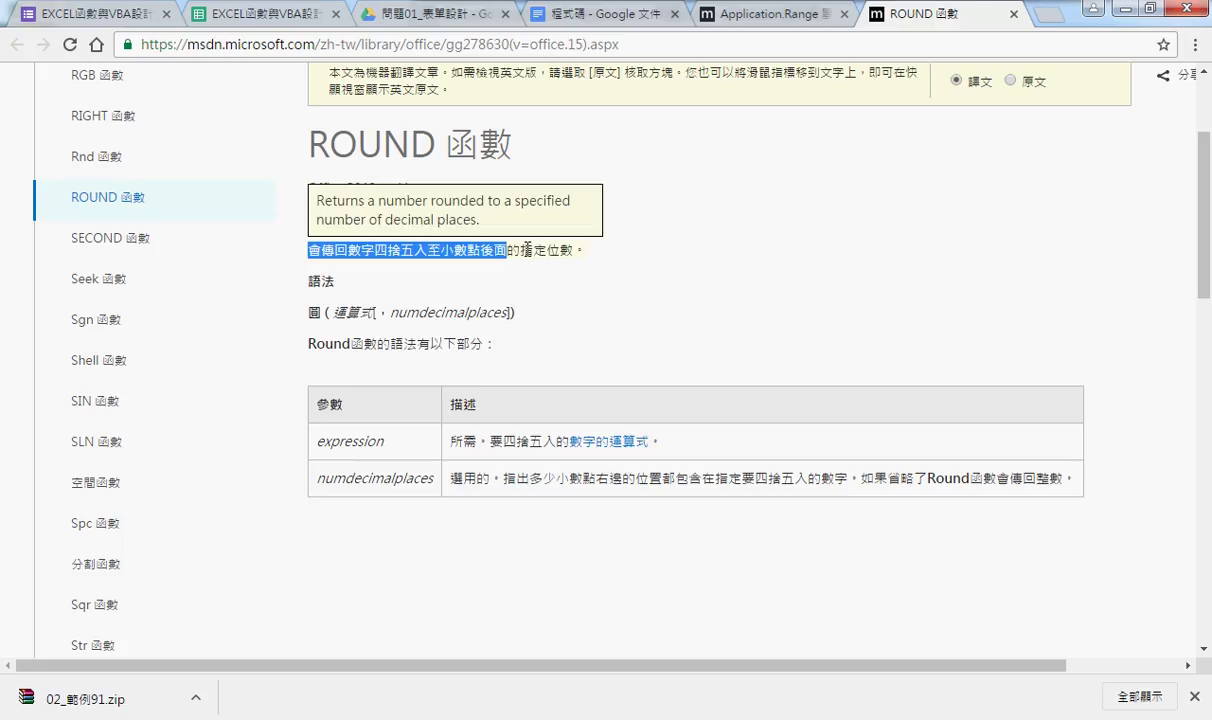
drag(309, 313, 514, 313)
scroll(600, 430, down, 2)
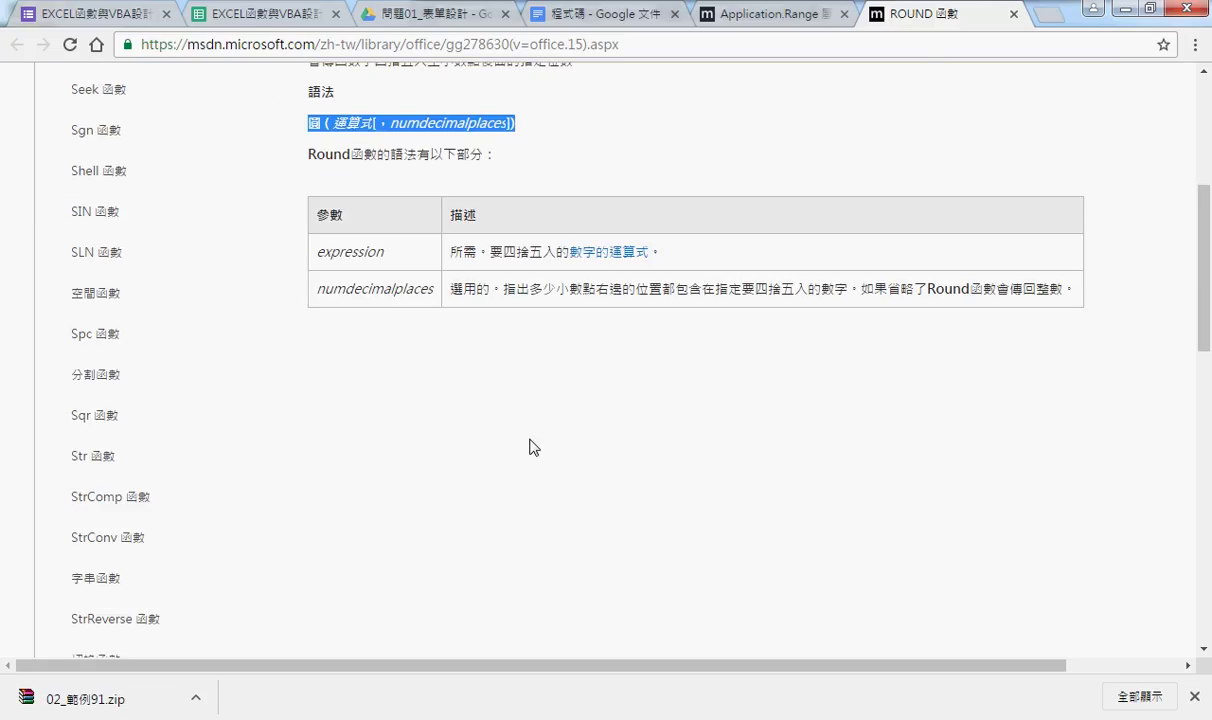
scroll(760, 450, up, 3)
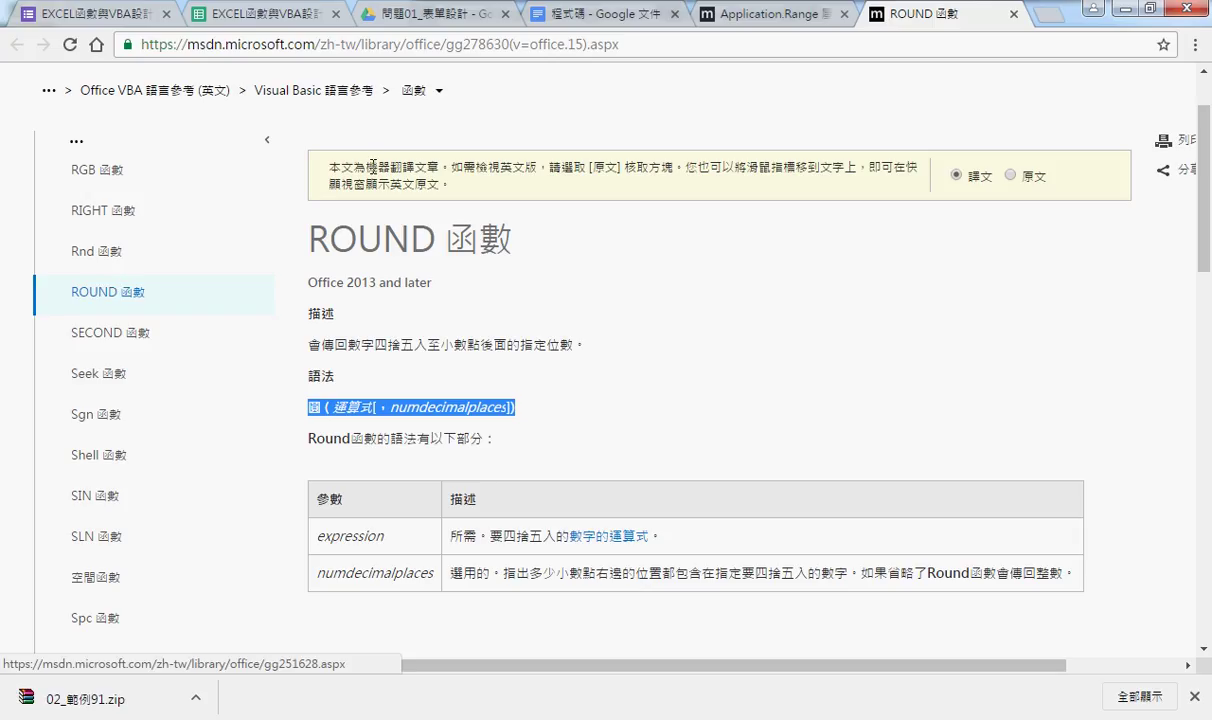
click(443, 92)
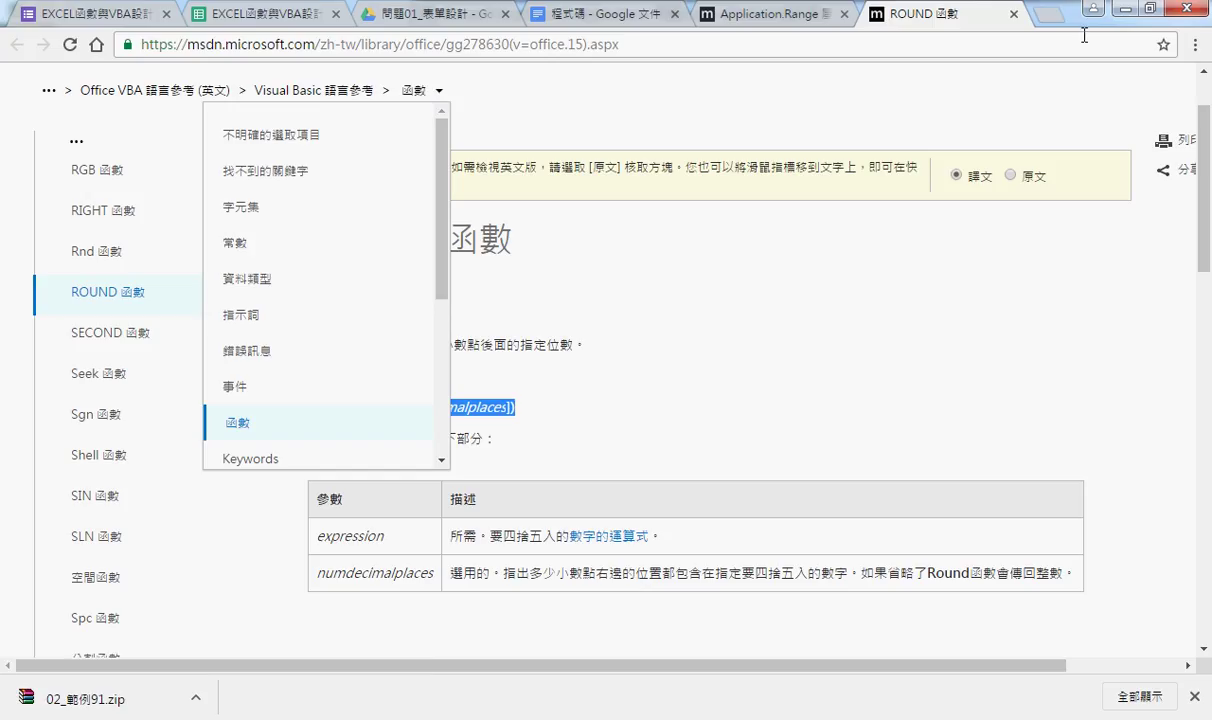
Complete the female branch's VBA.Round call via IntelliSense, then return to the worksheet
click(1123, 10)
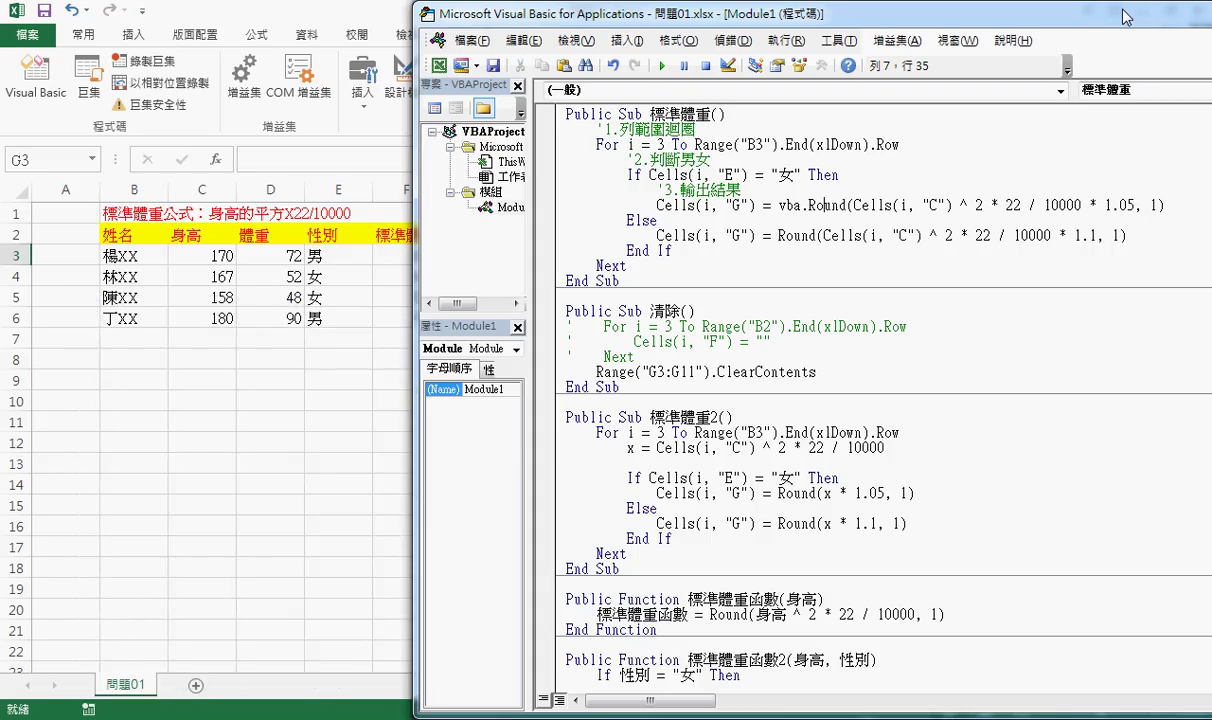
click(760, 192)
drag(808, 205, 779, 207)
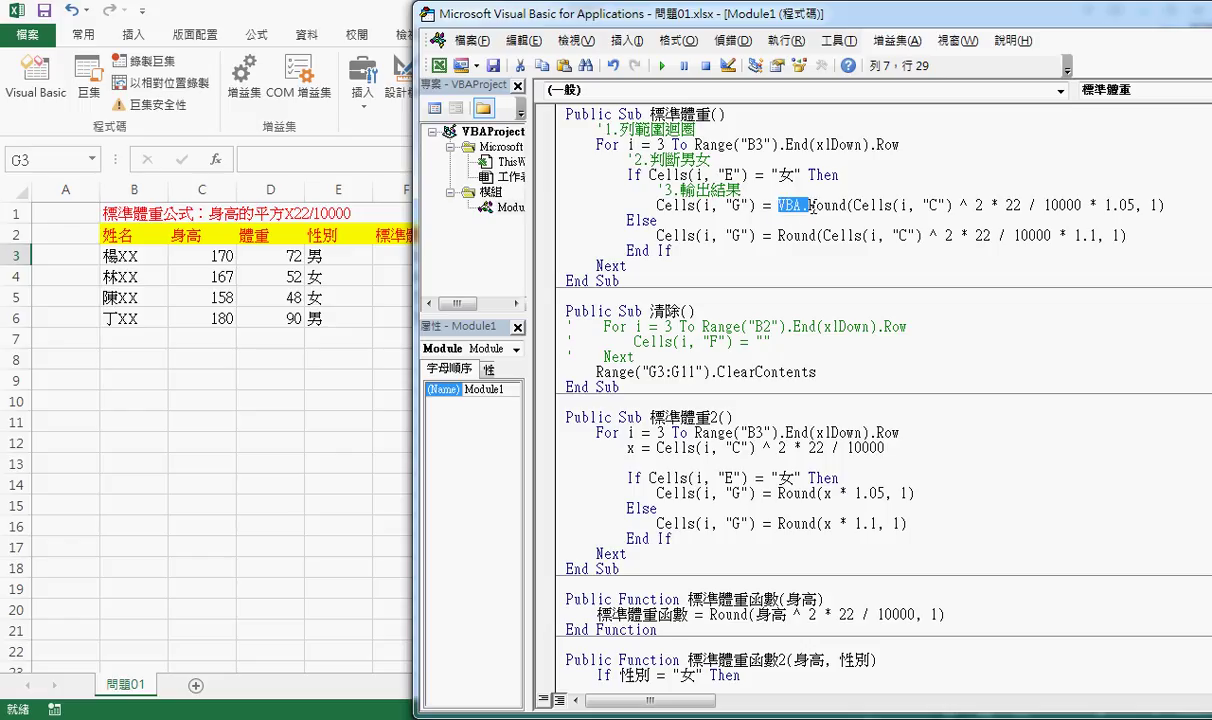
click(807, 206)
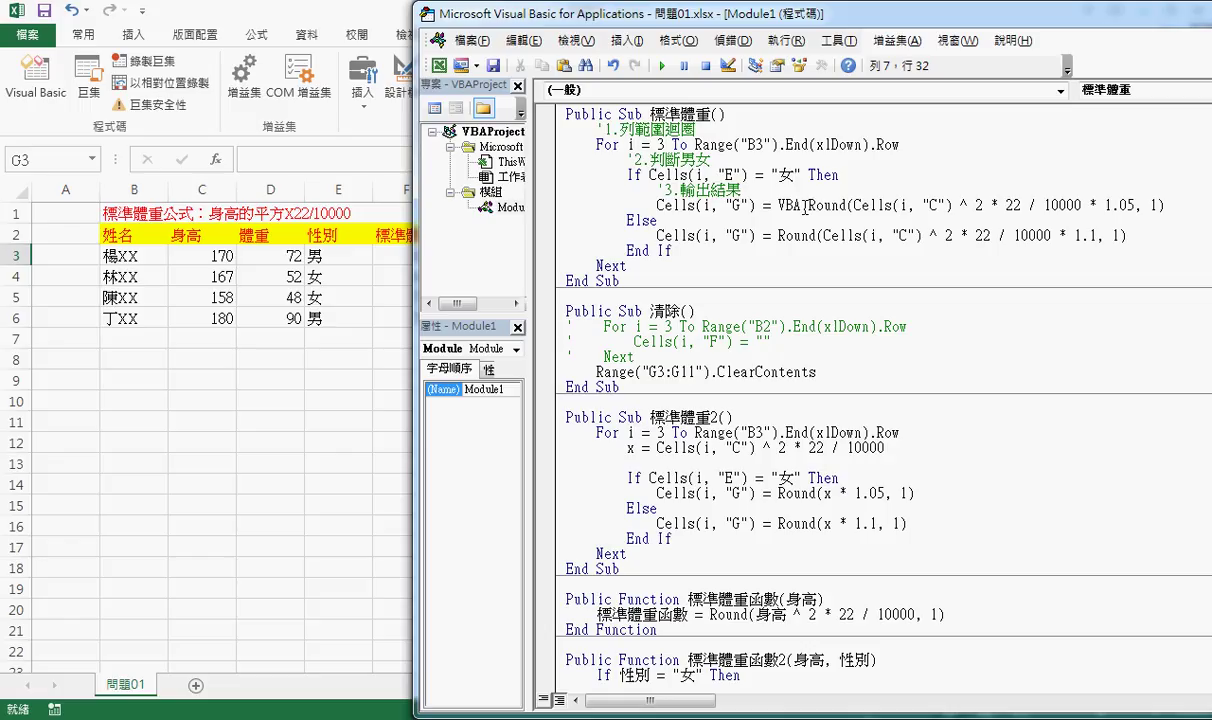
text(.)
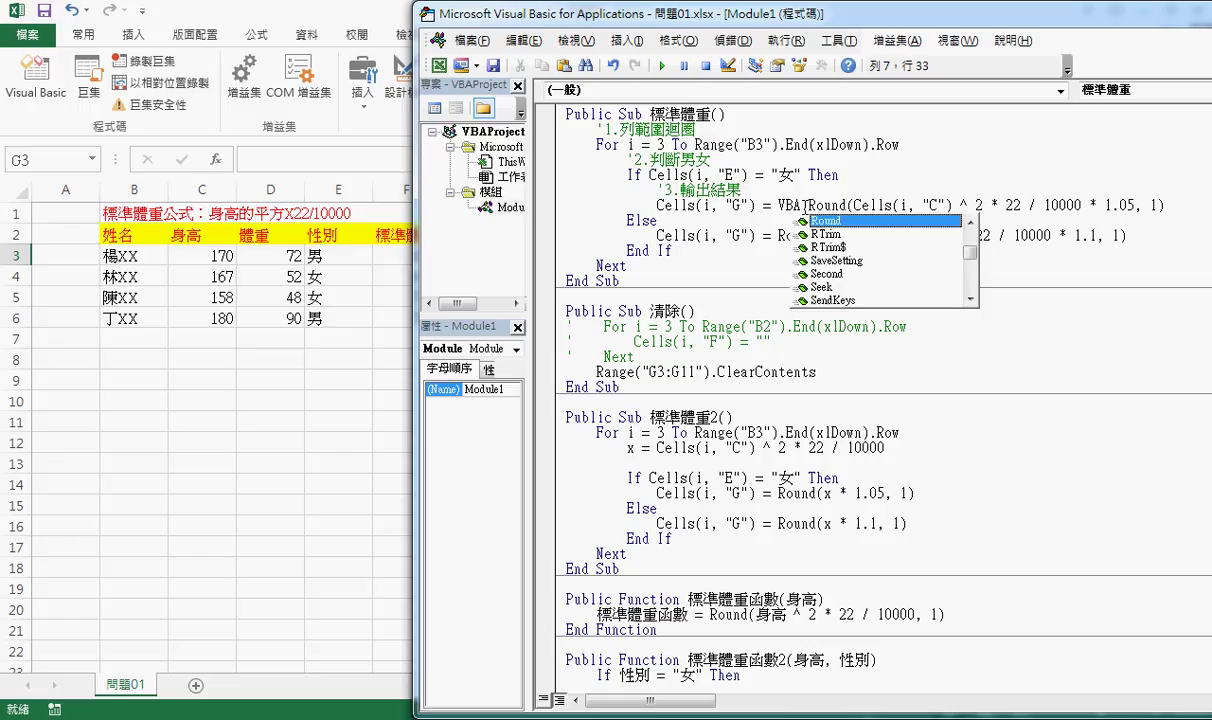
key(Up)
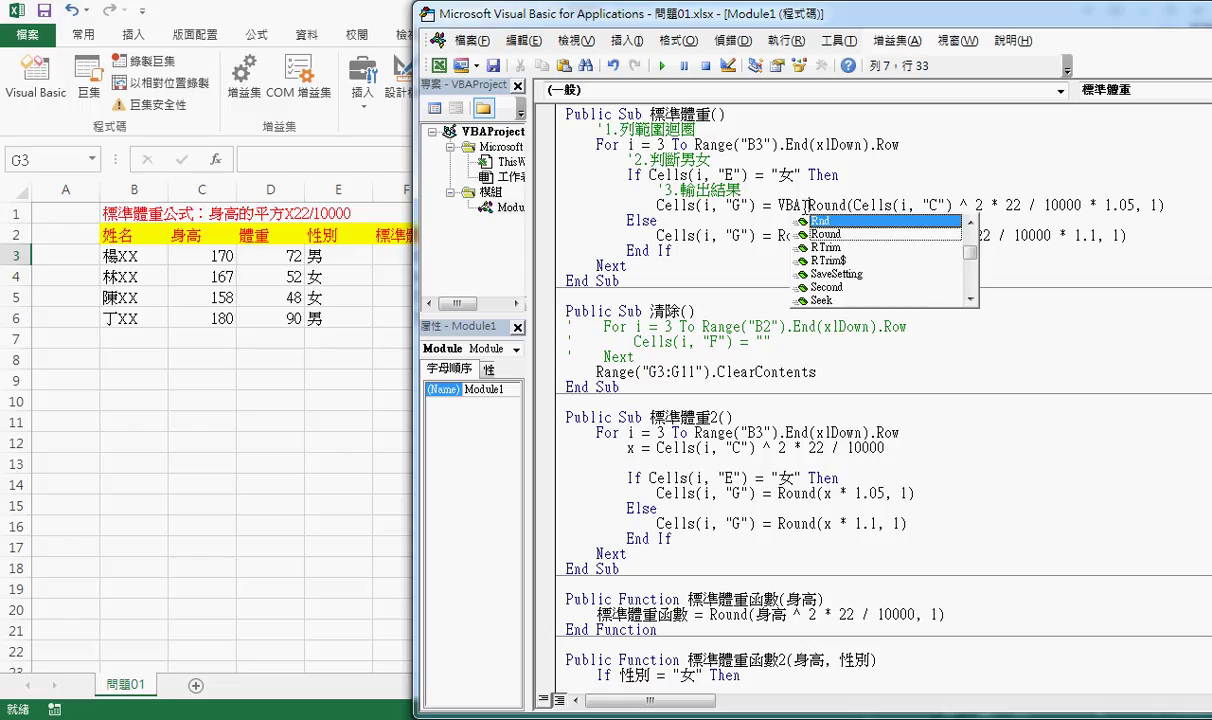
key(Up)
key(Up)
key(Up)
key(Down)
key(Down)
key(Down)
key(Down)
key(Down)
key(Down)
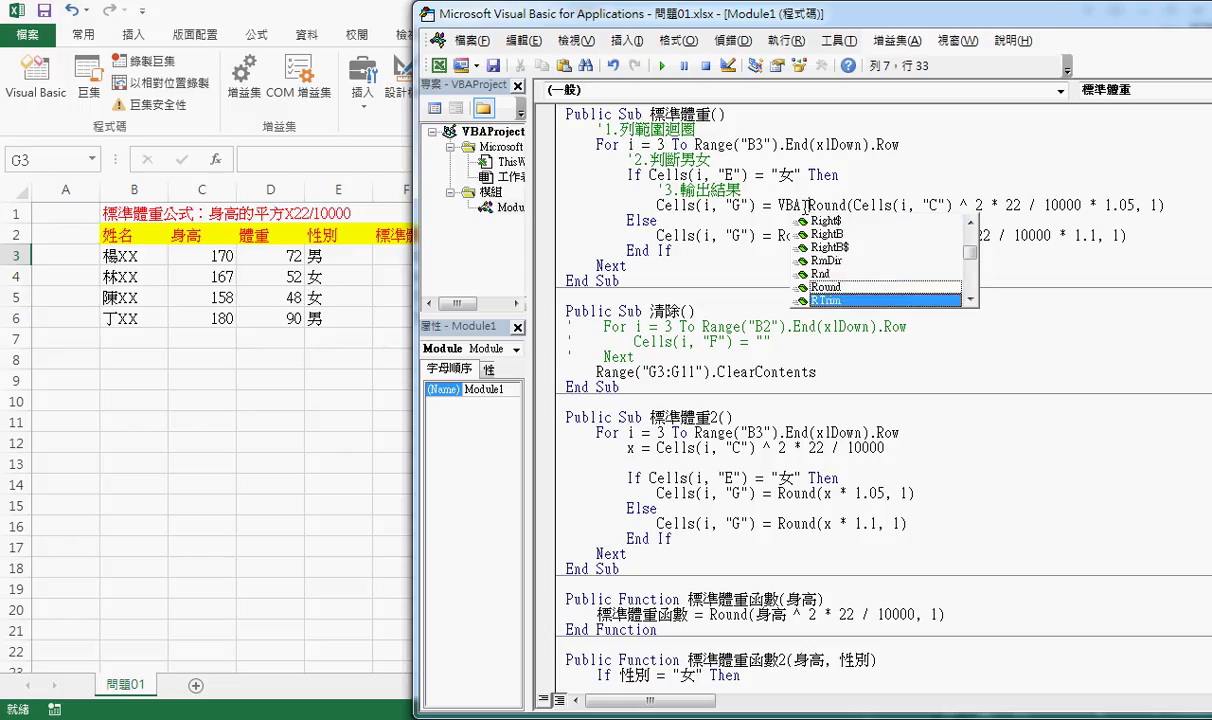
key(Up)
key(space)
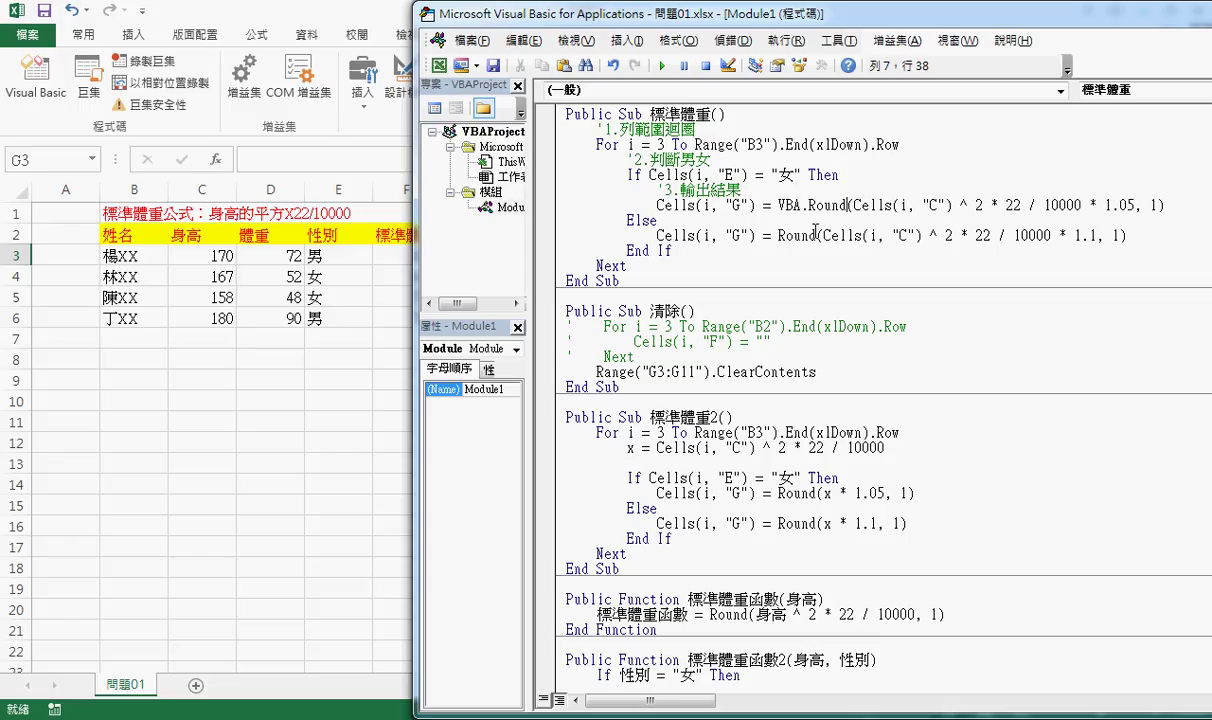
click(824, 326)
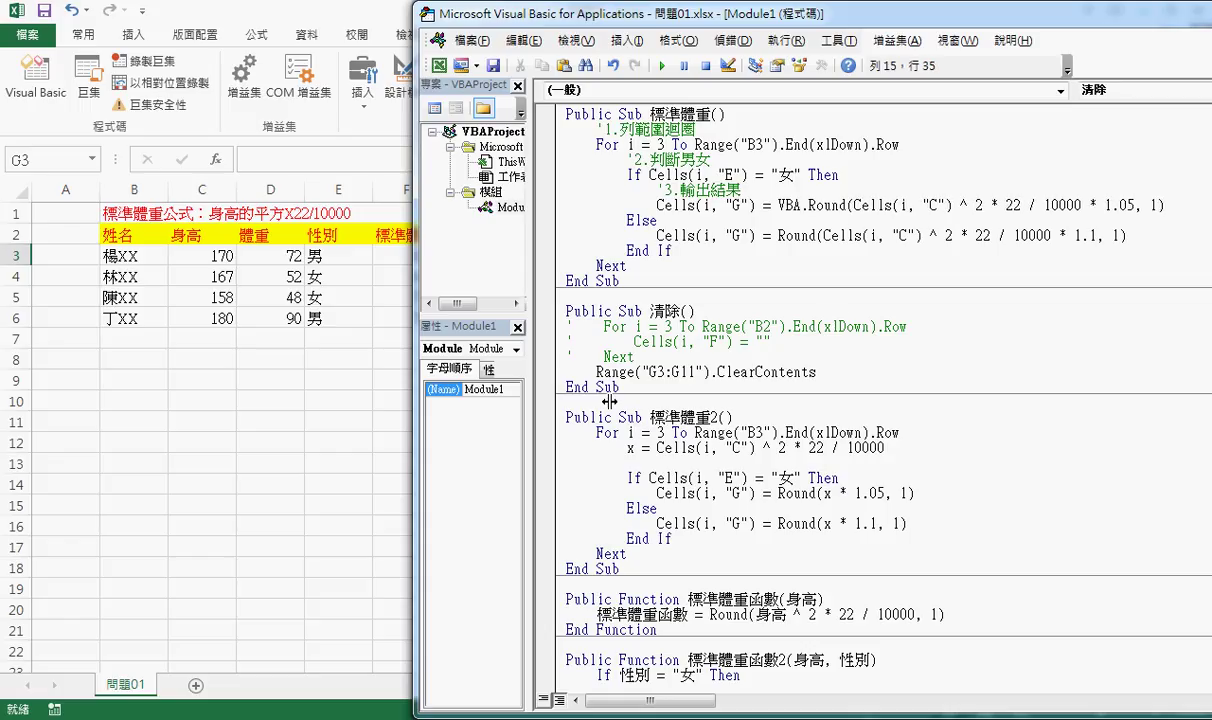
click(300, 508)
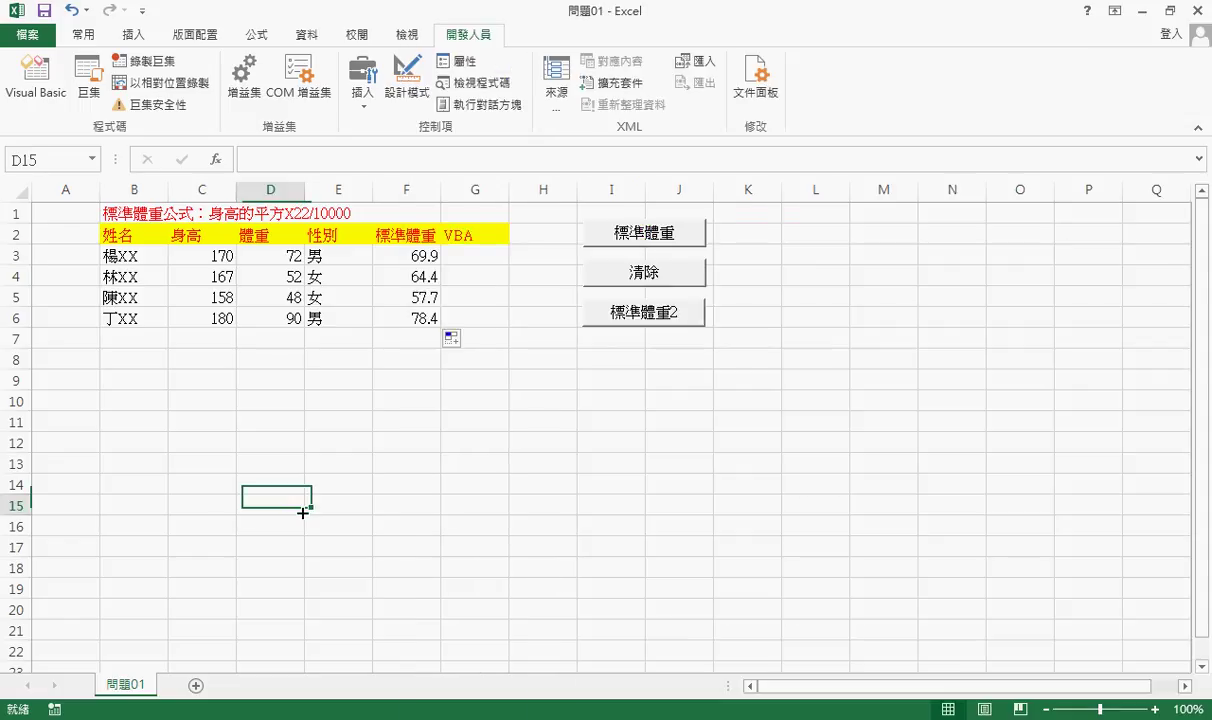
Run the 標準體重 macro, compare G3:G6 with column F, and open its code via 指定巨集
click(676, 238)
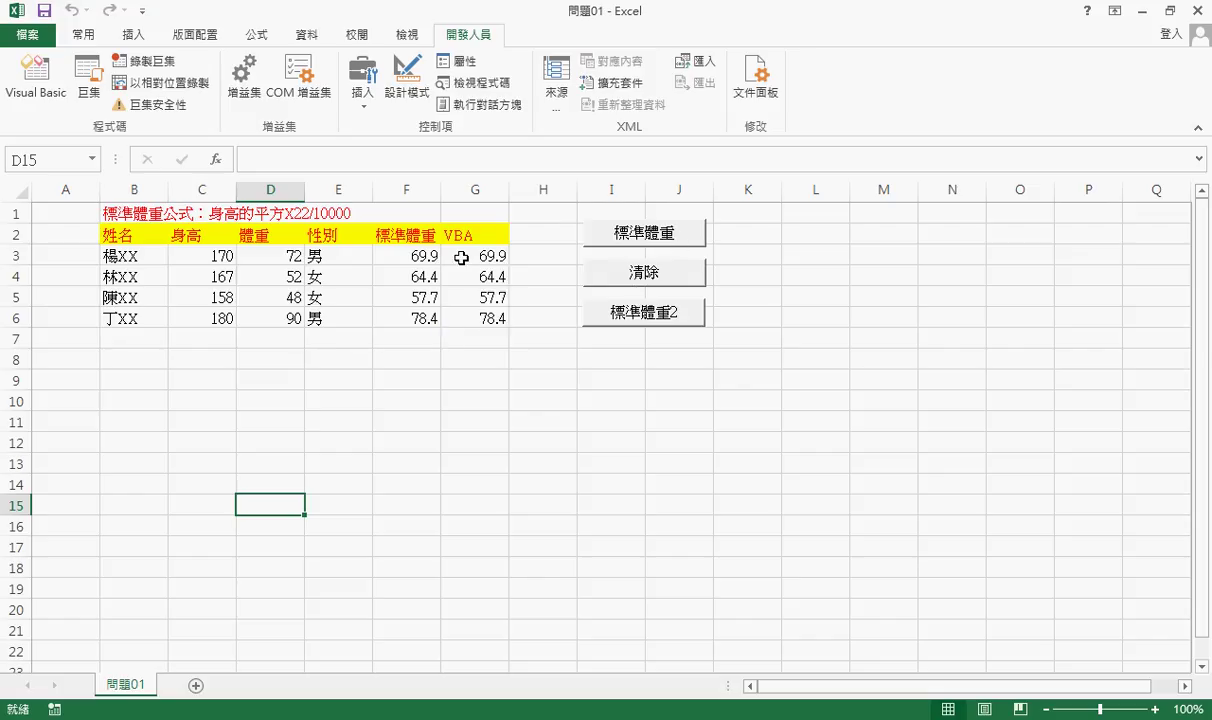
drag(407, 255, 420, 318)
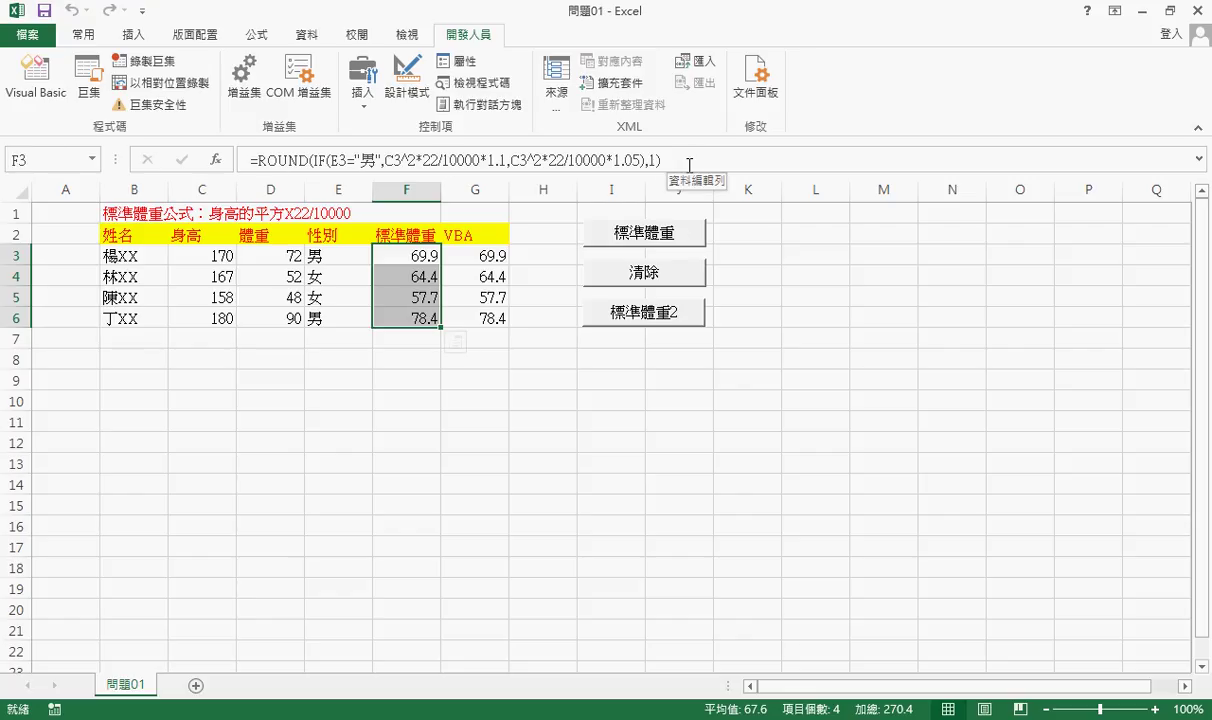
ctrl+click(659, 234)
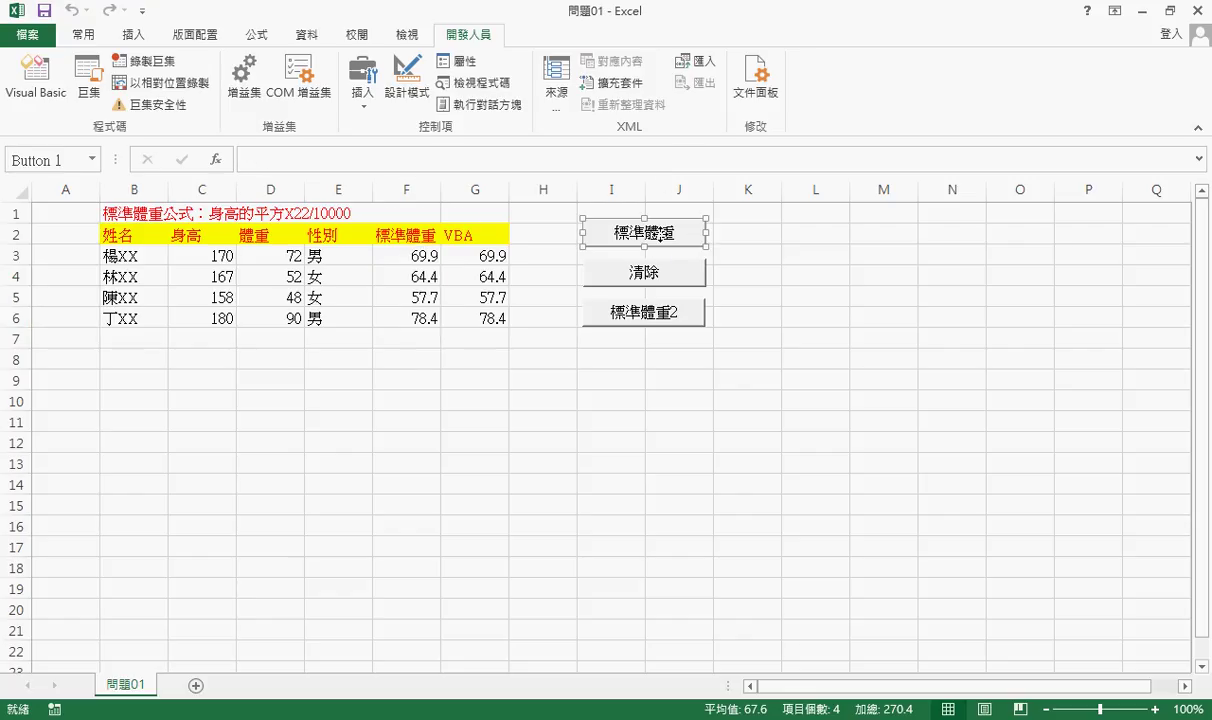
right_click(659, 234)
click(735, 370)
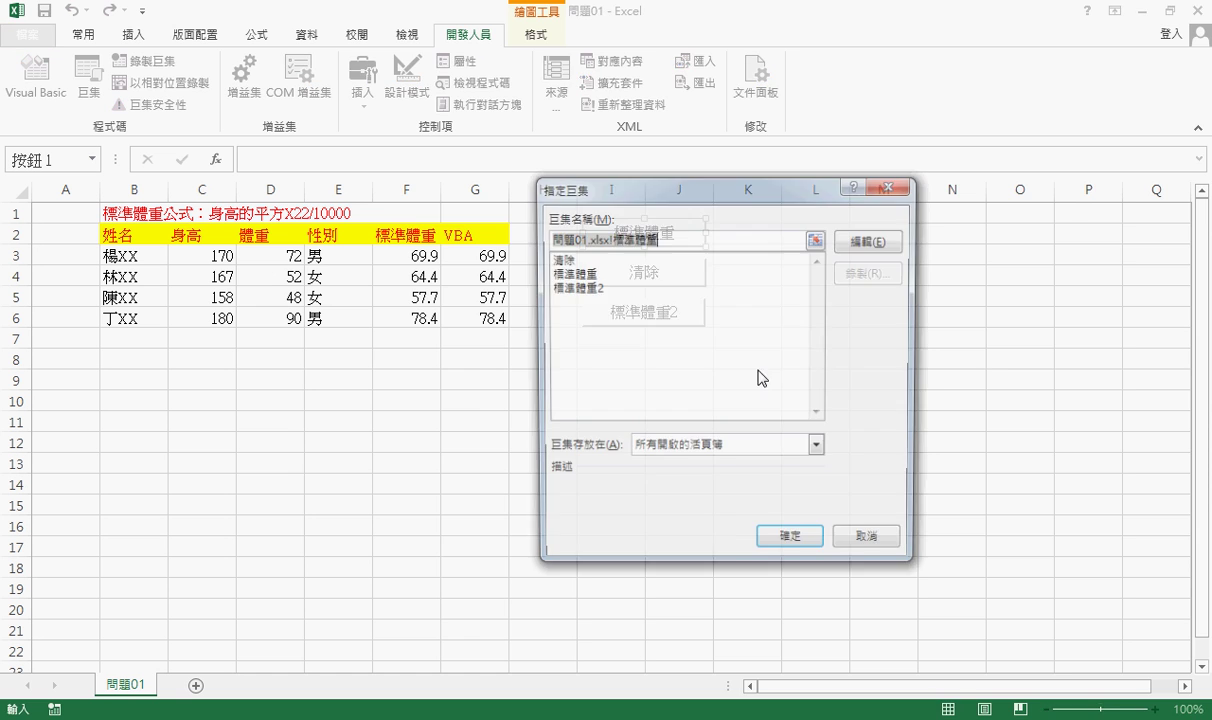
click(867, 241)
drag(602, 22, 735, 55)
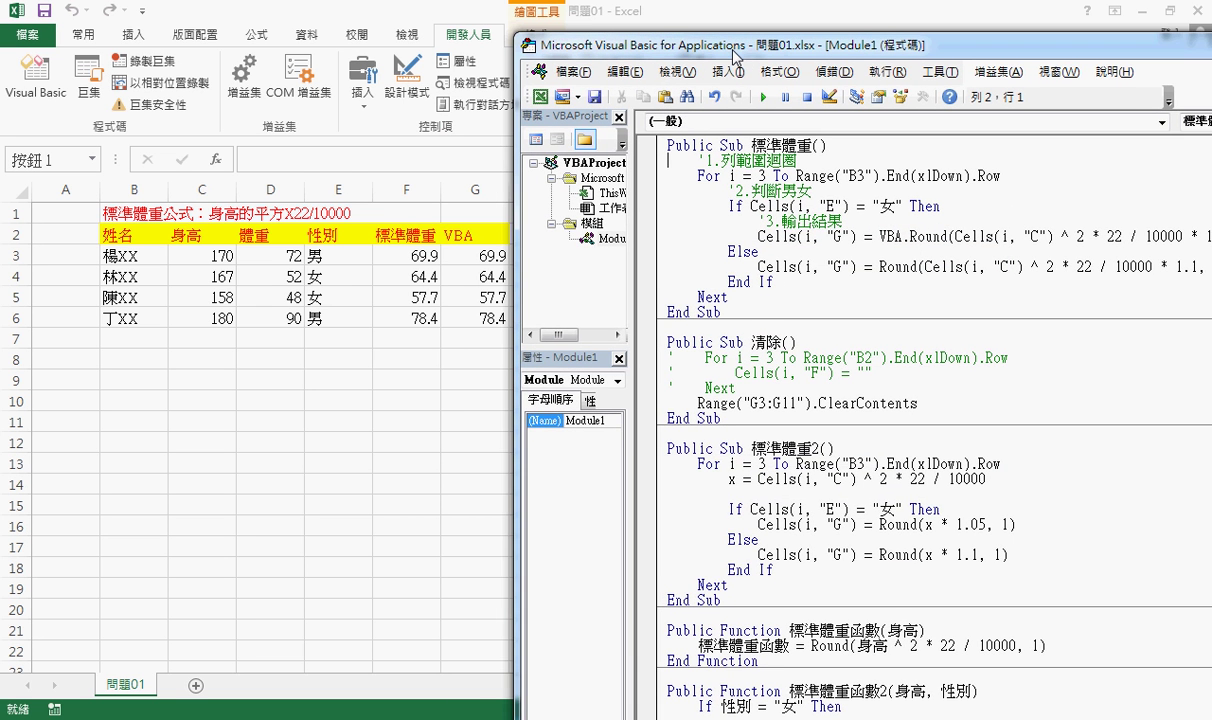
Run the 清除 macro to empty column G, then open its code via 指定巨集 > 編輯
click(398, 243)
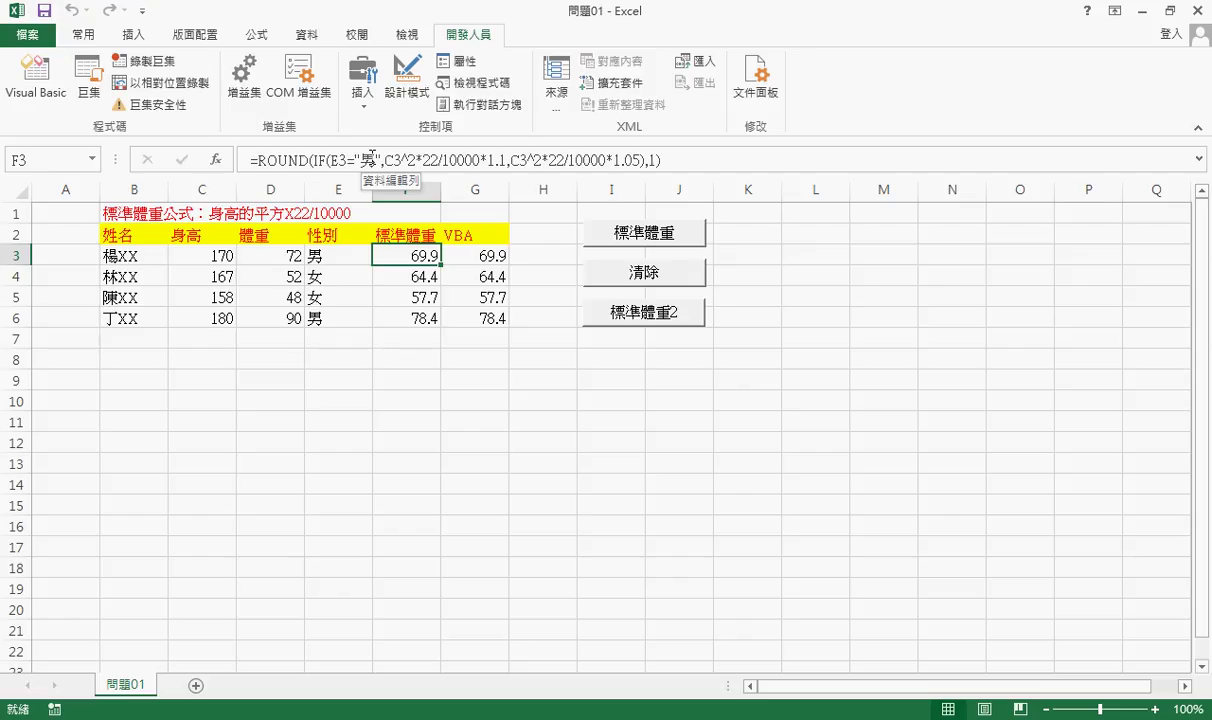
click(632, 270)
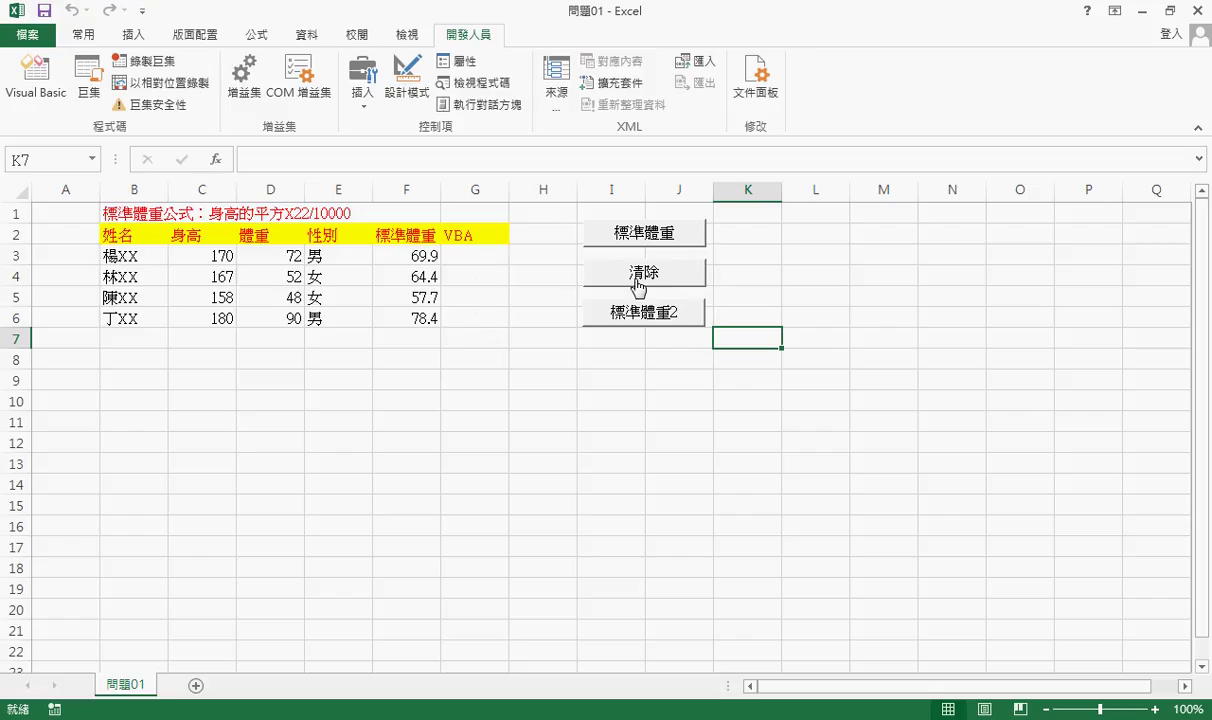
right_click(637, 282)
click(700, 433)
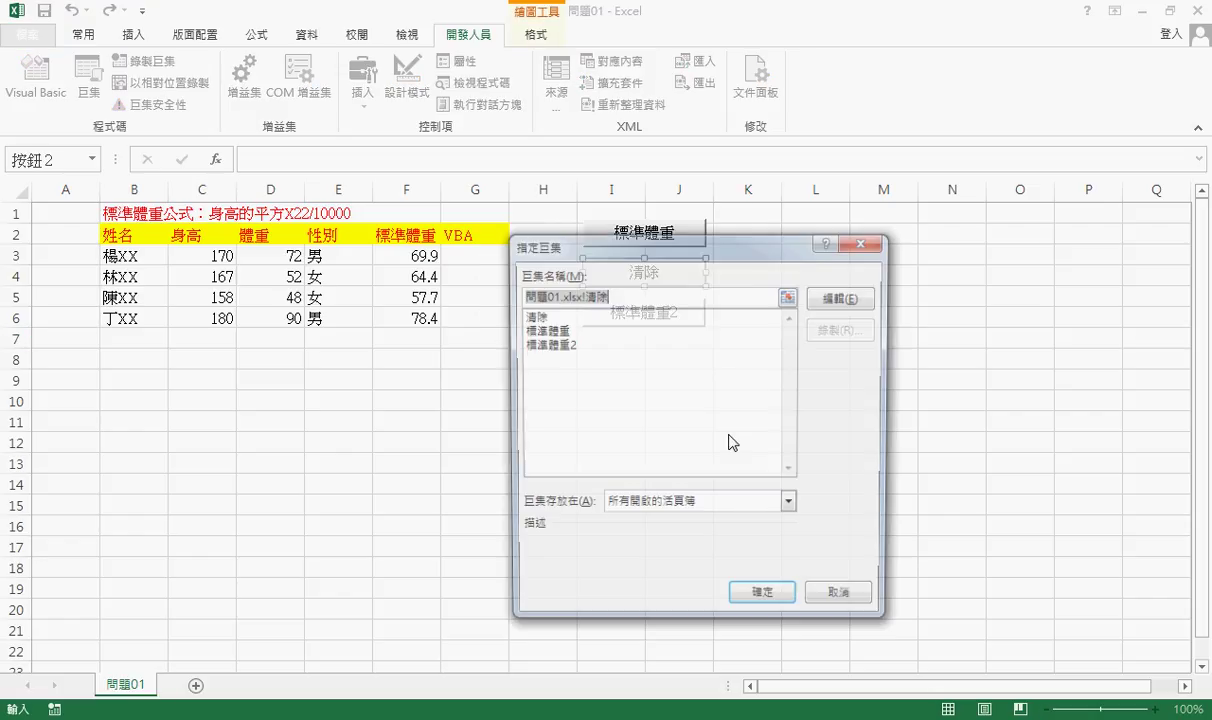
click(845, 298)
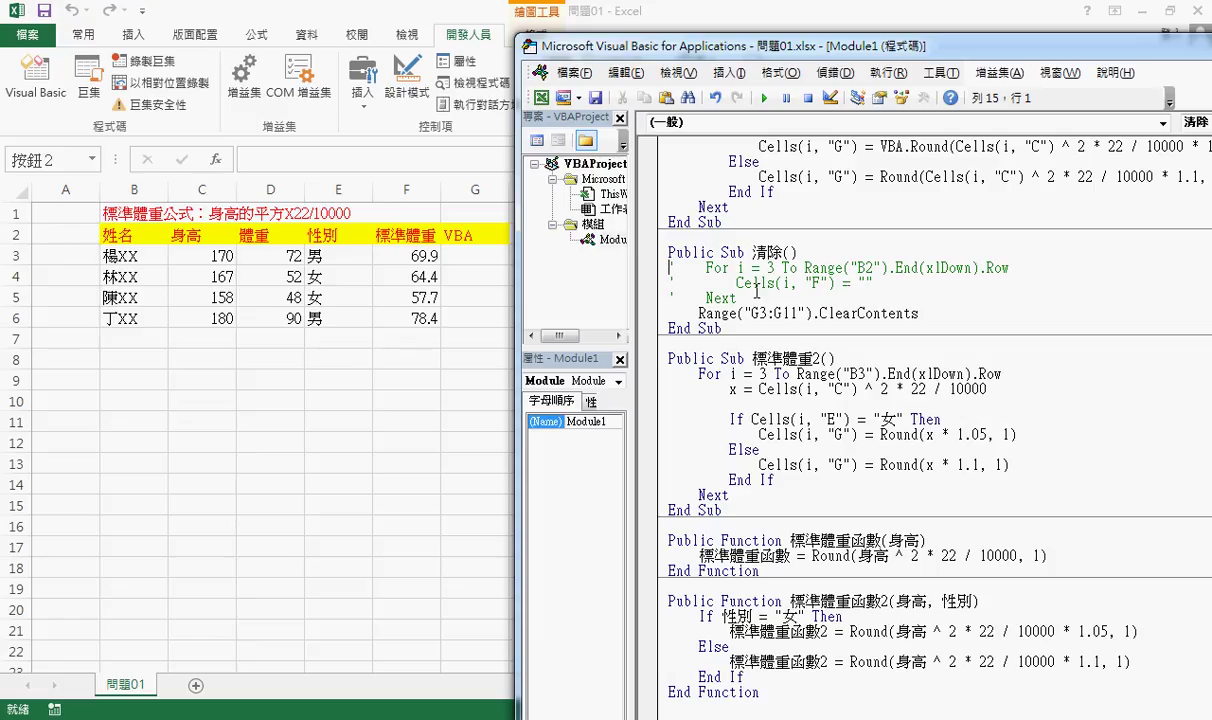
Change the commented Cells(i, "F") = "" line in 清除 to Cells(i, "G")
drag(858, 283, 875, 283)
drag(827, 53, 903, 33)
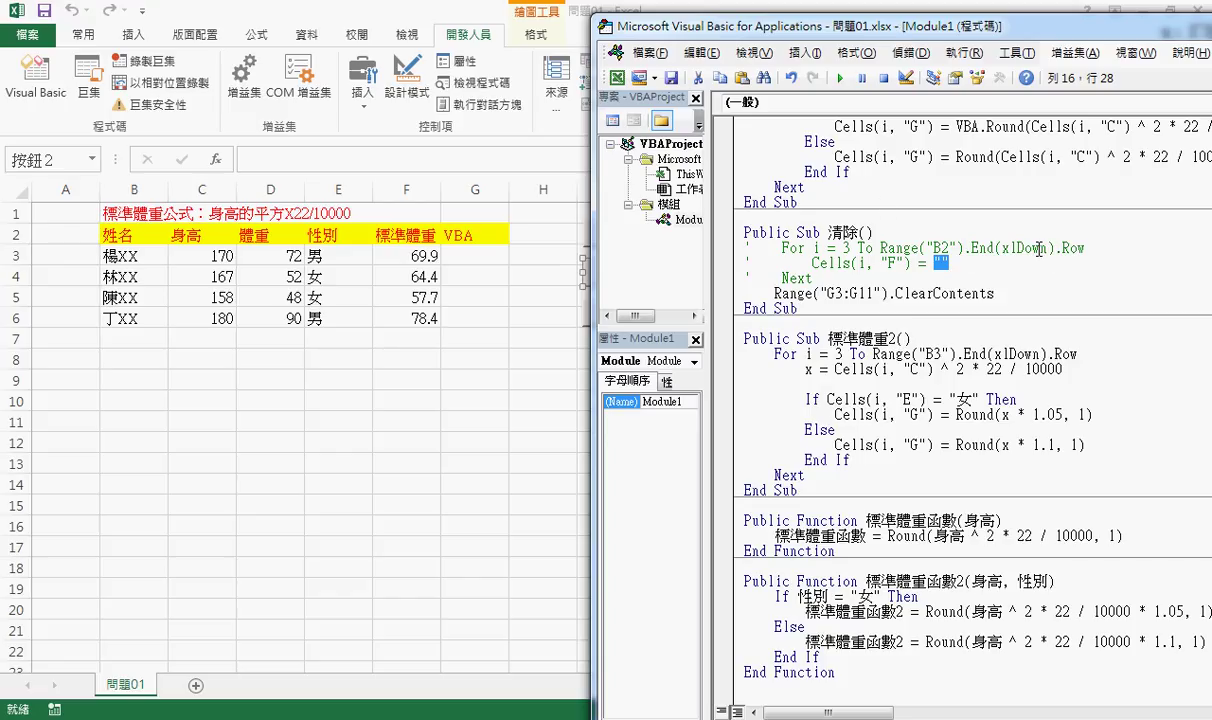
click(812, 262)
drag(812, 262, 908, 262)
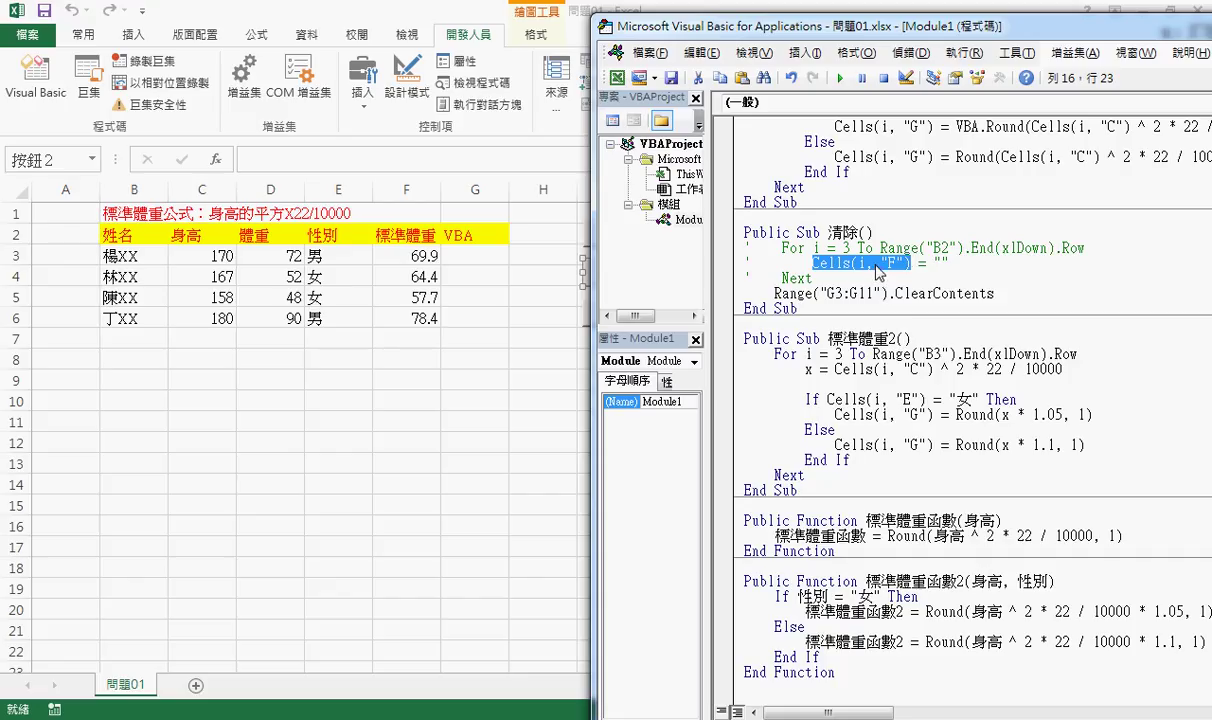
click(892, 263)
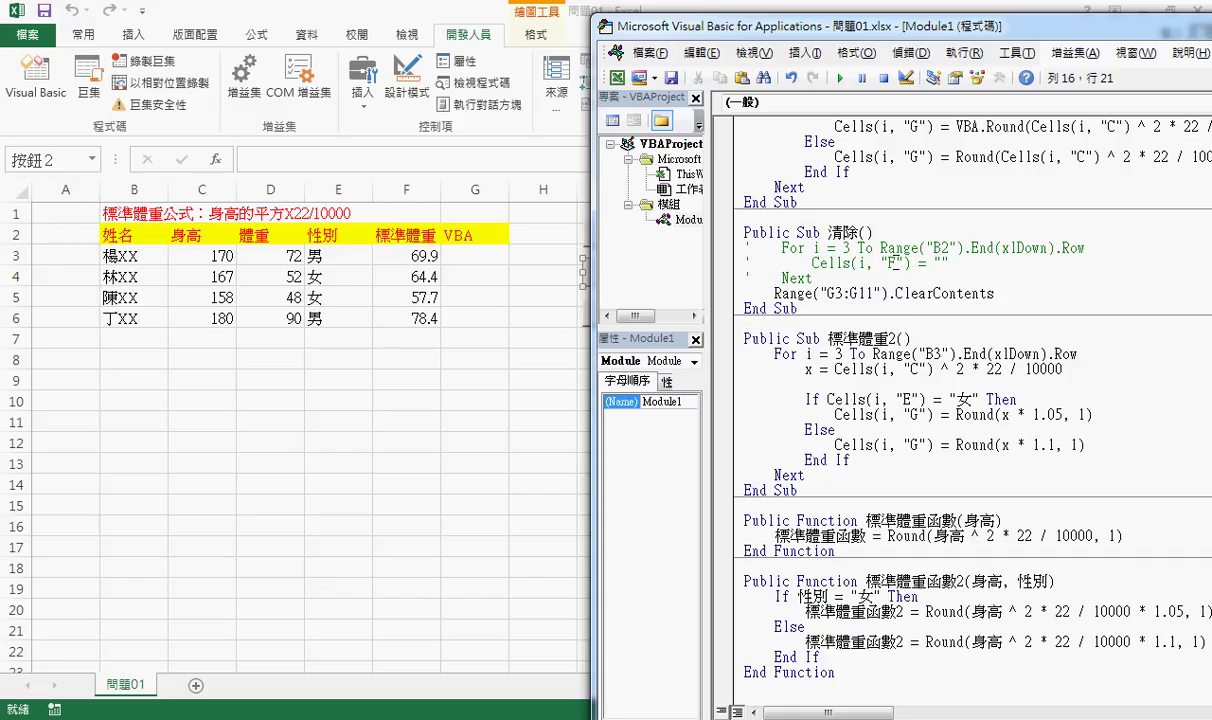
key(shift+Left)
text(G)
key(End)
key(shift+Left)
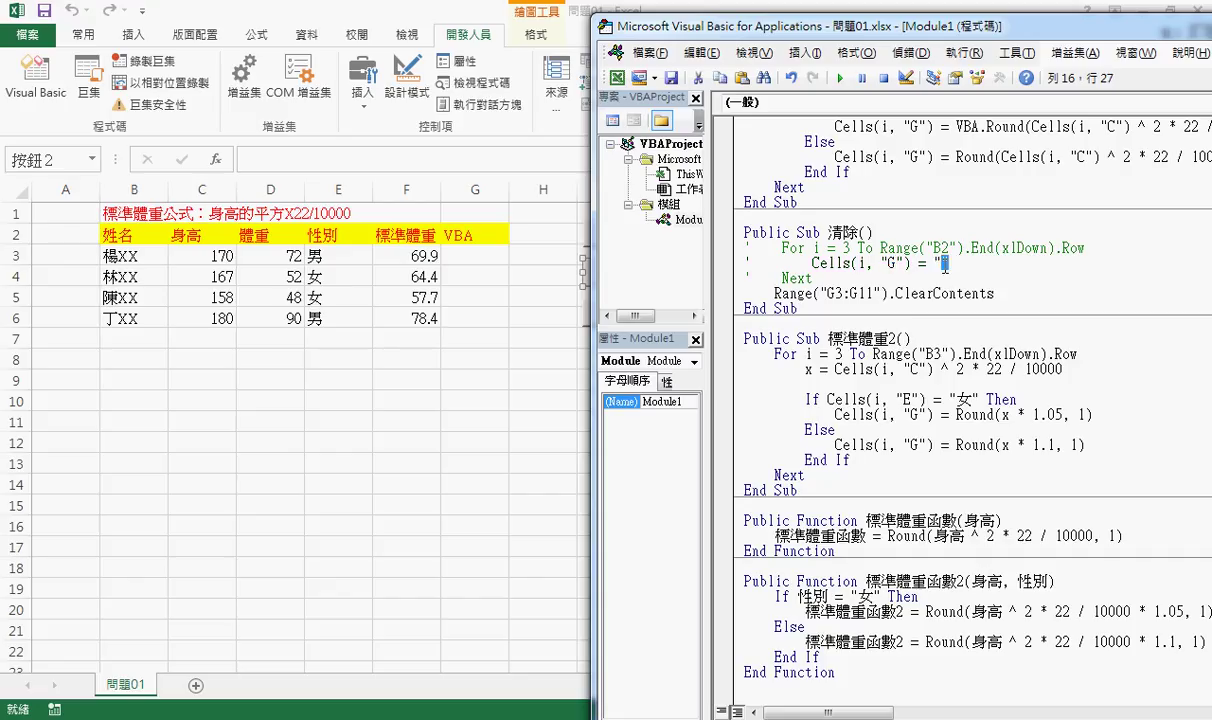
key(shift+Left)
drag(843, 278, 748, 248)
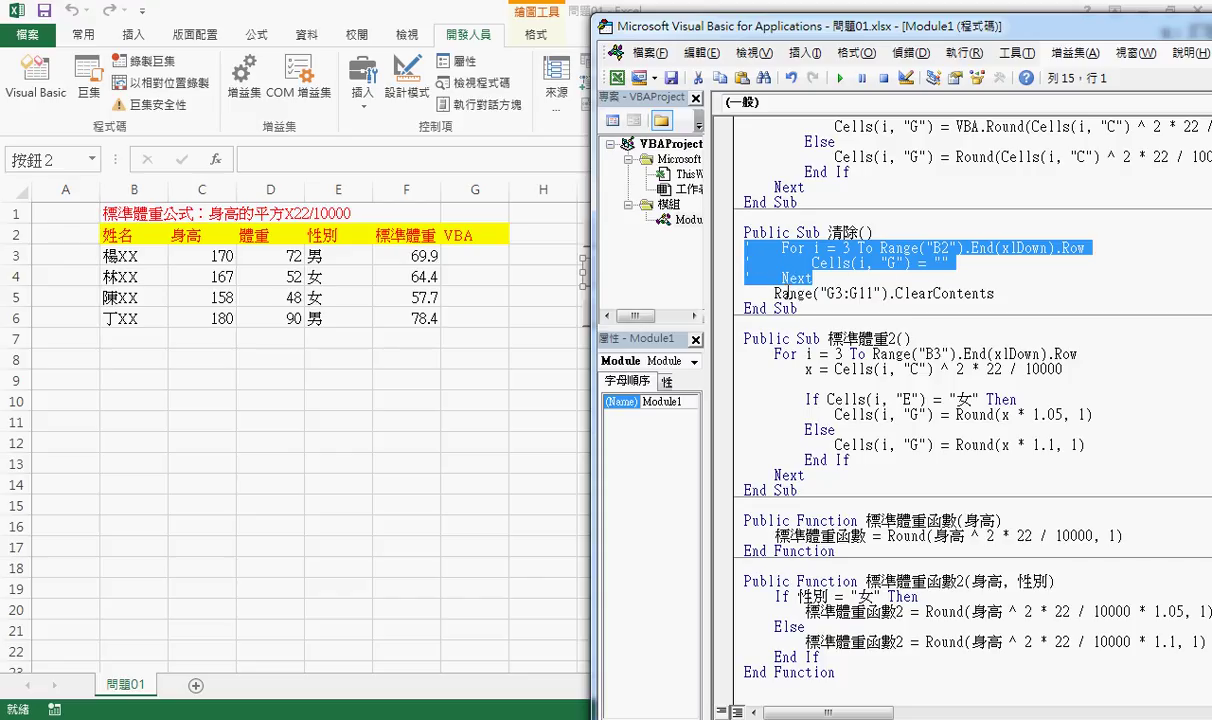
double_click(790, 293)
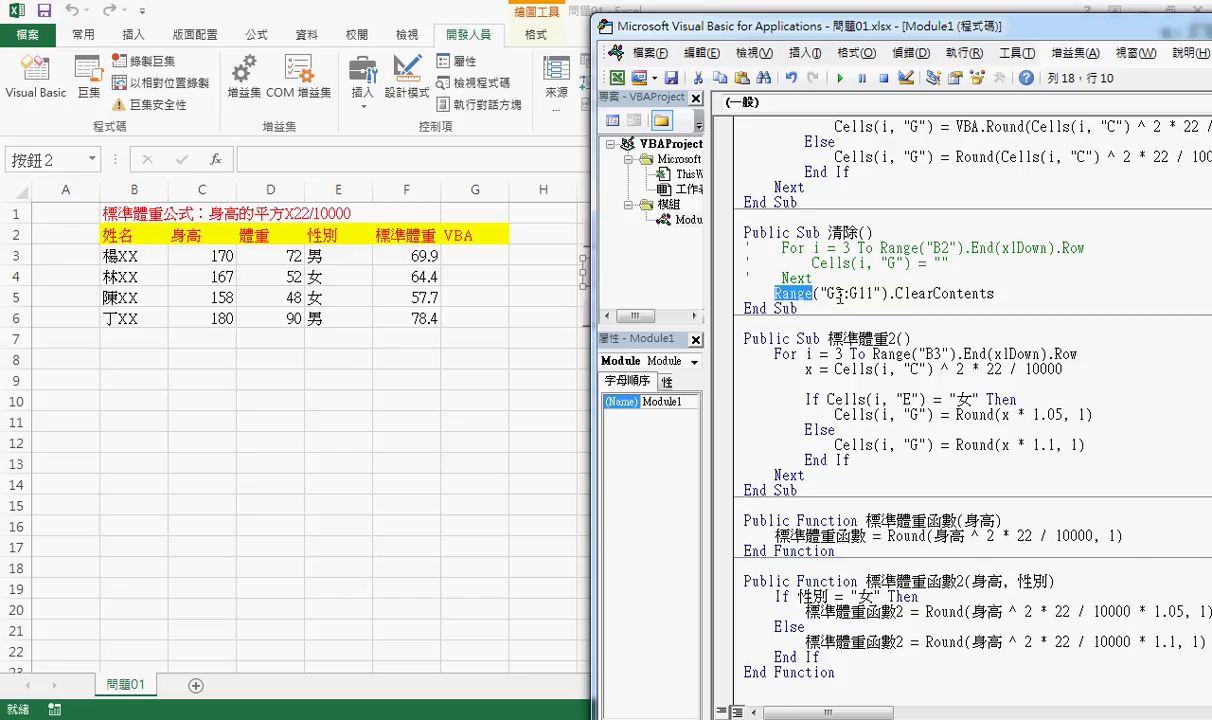
click(838, 294)
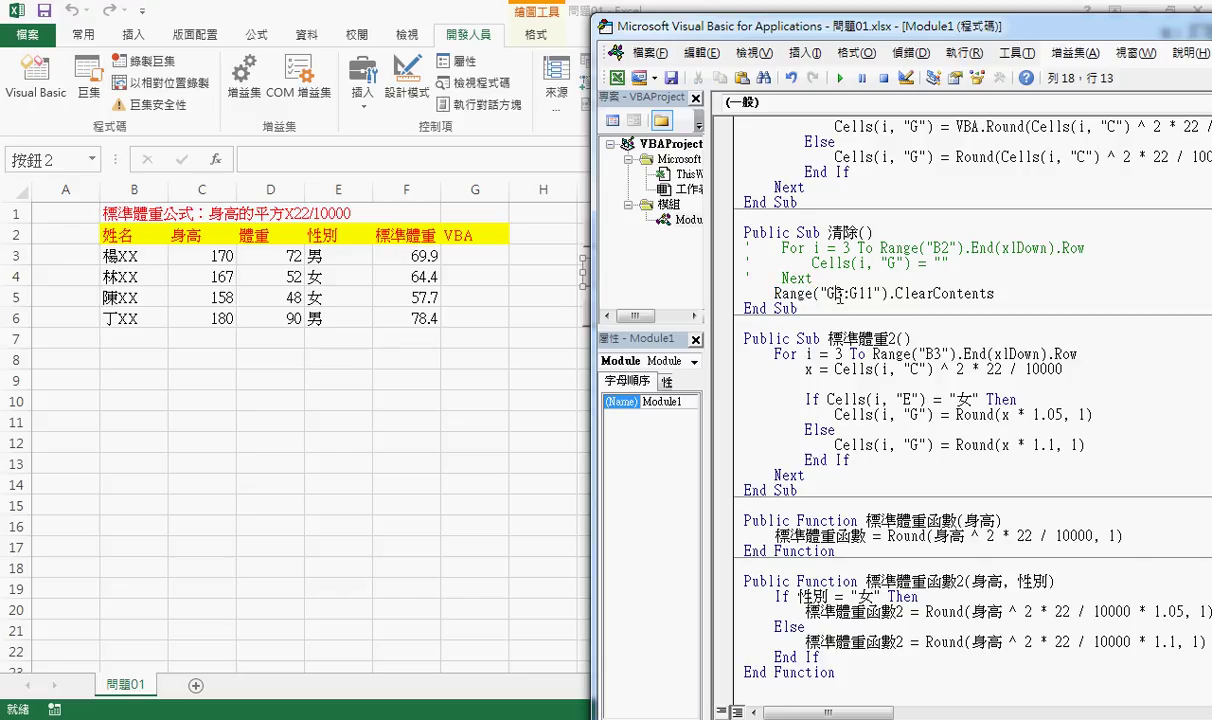
click(869, 293)
key(shift+Left)
click(889, 293)
drag(890, 293, 1008, 293)
text(.)
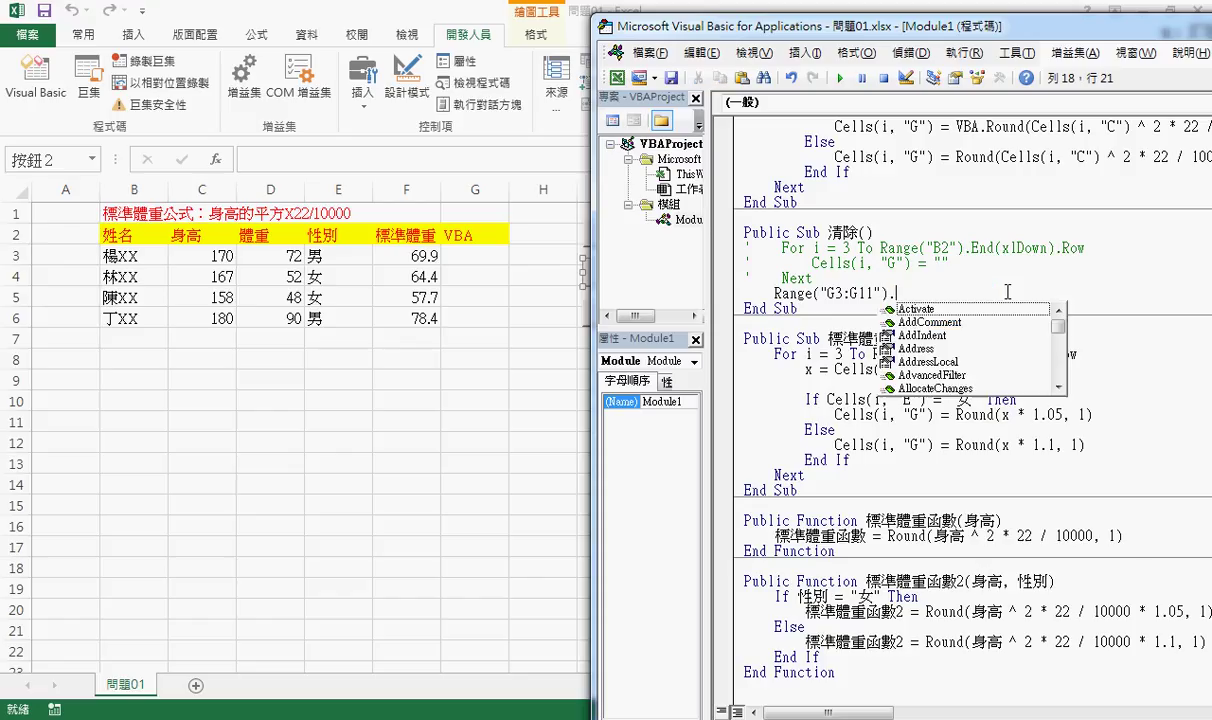
text(c)
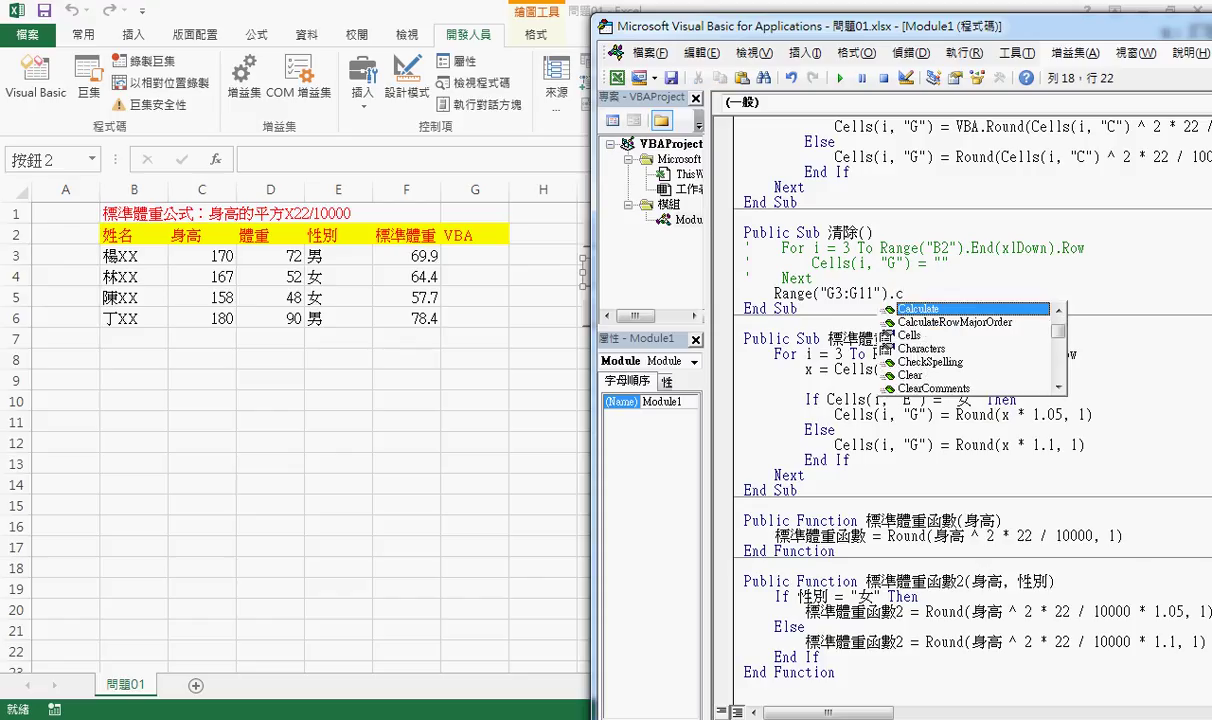
text(l)
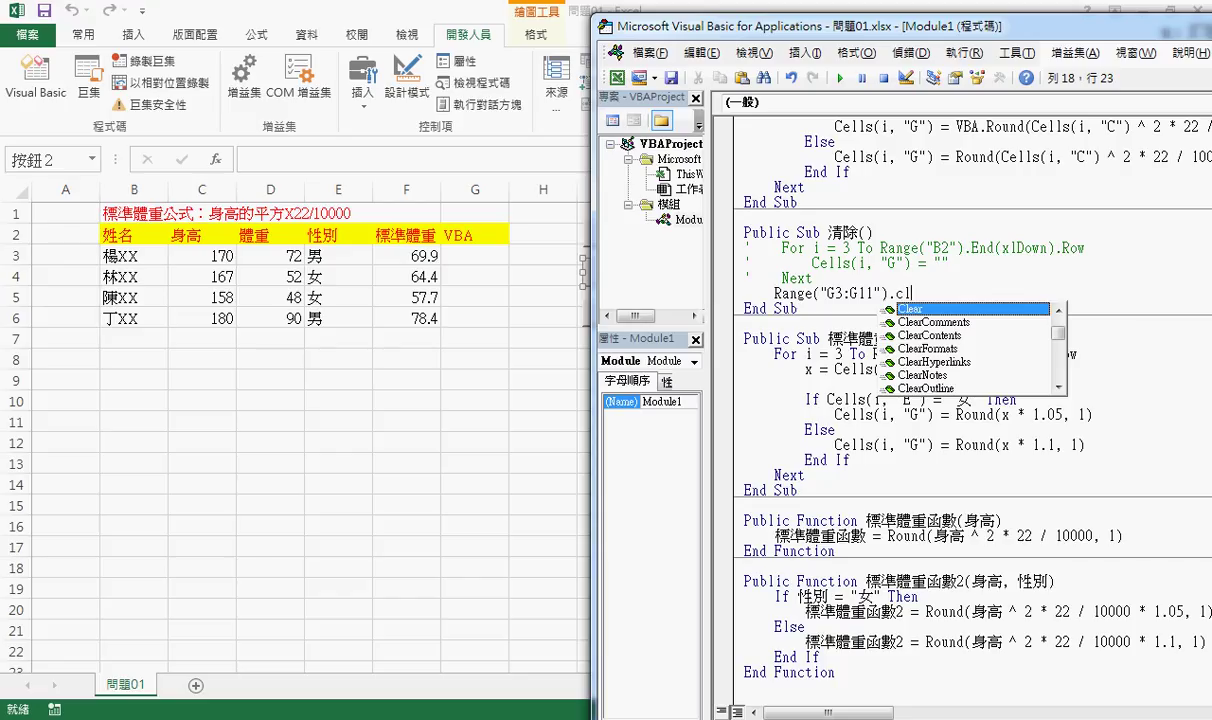
key(Down)
key(Down)
key(Down)
key(Down)
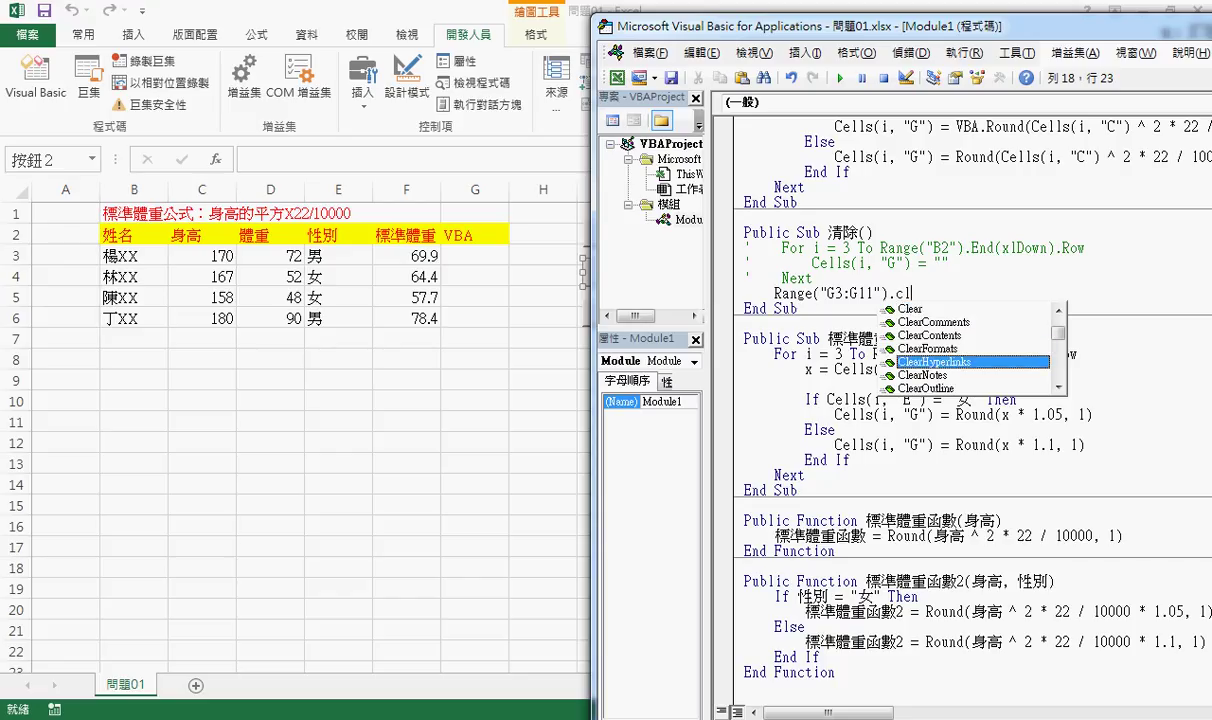
key(Down)
key(Down)
key(Down)
key(Up)
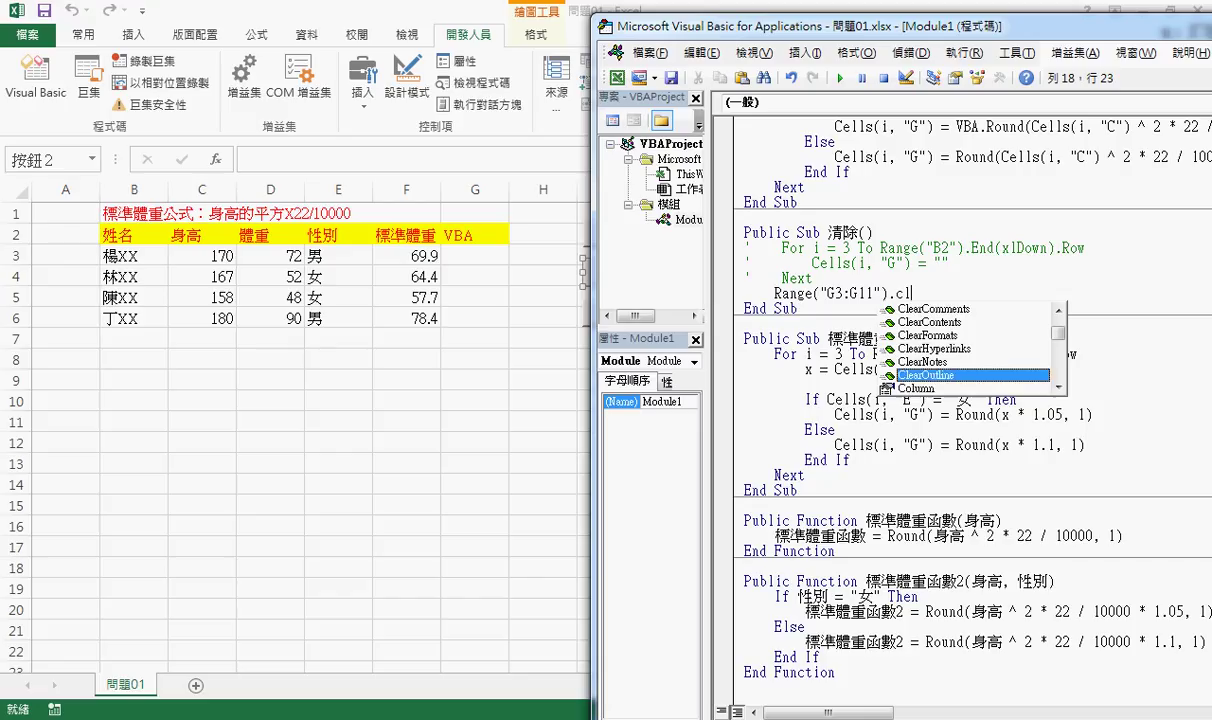
key(Up)
key(Up)
key(Up)
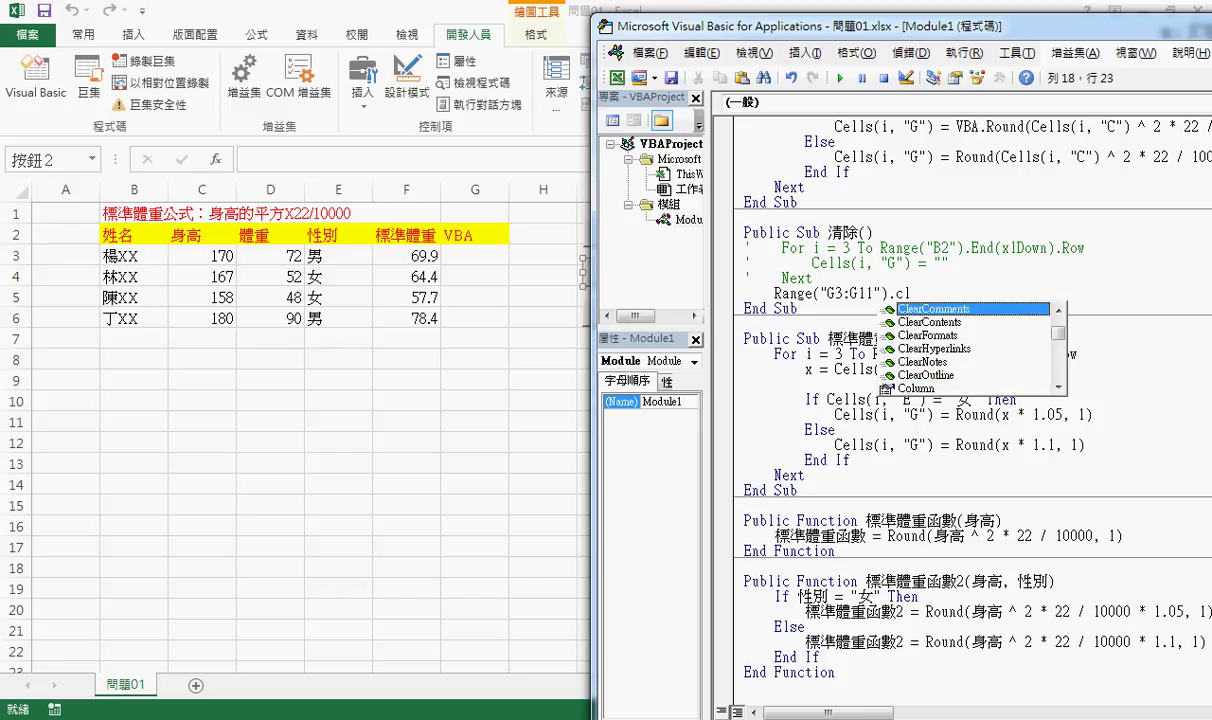
key(Up)
key(space)
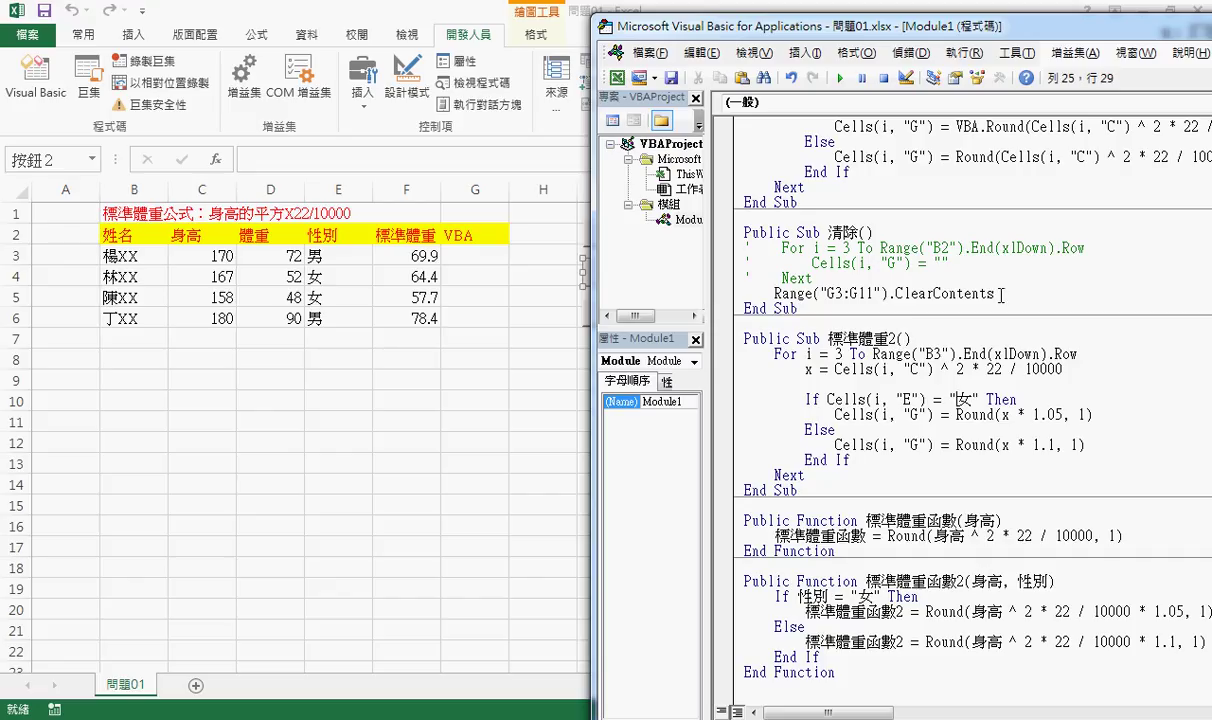
Change the commented loop's starting cell from Range("B2") to Range("B3")
click(814, 279)
drag(814, 279, 744, 232)
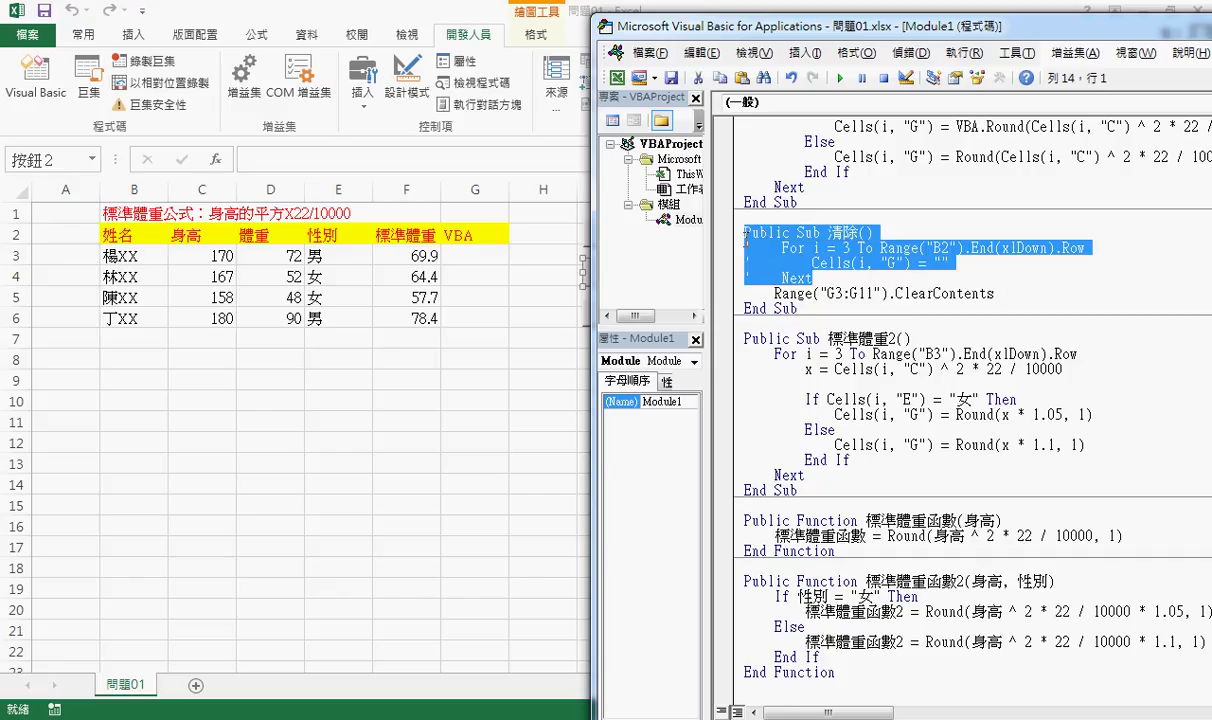
drag(948, 264, 812, 263)
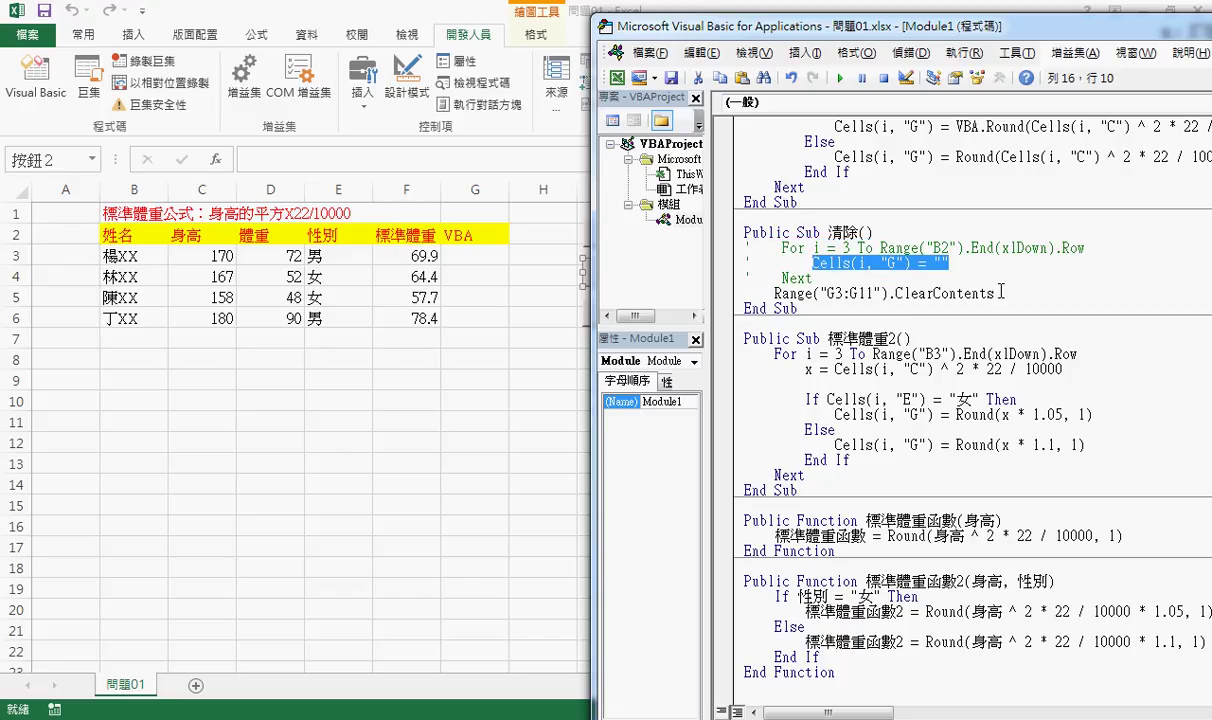
drag(994, 293, 775, 292)
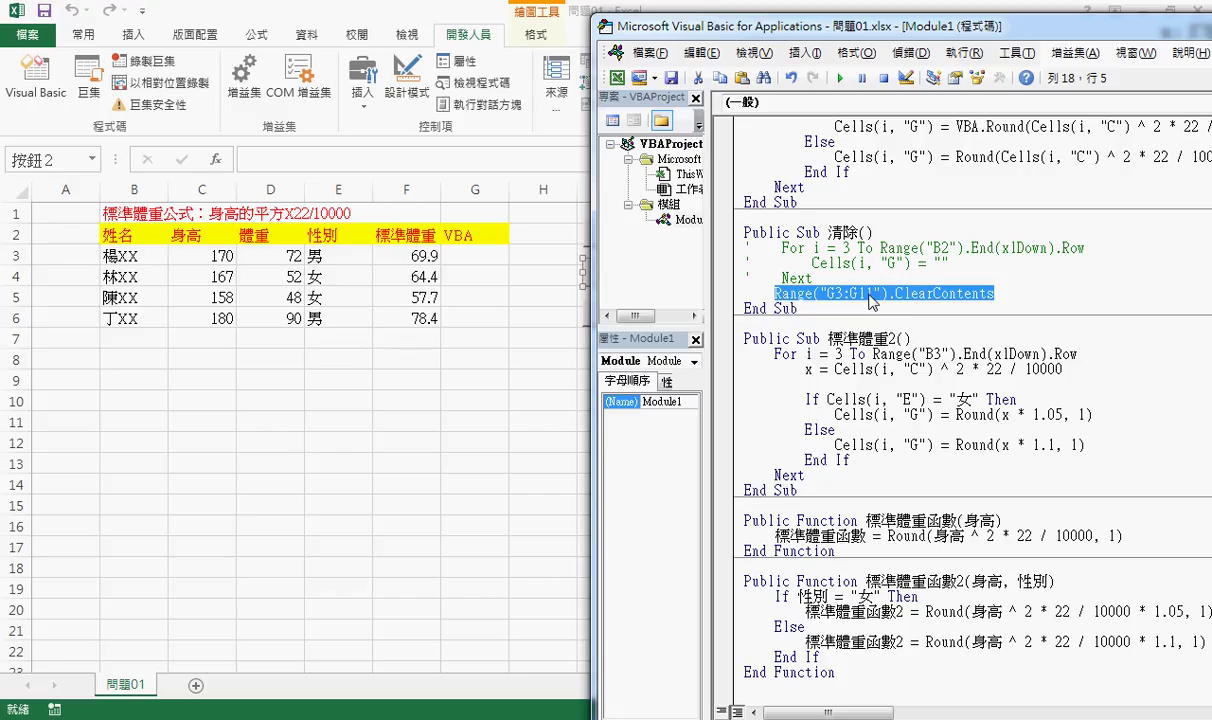
drag(857, 293, 873, 293)
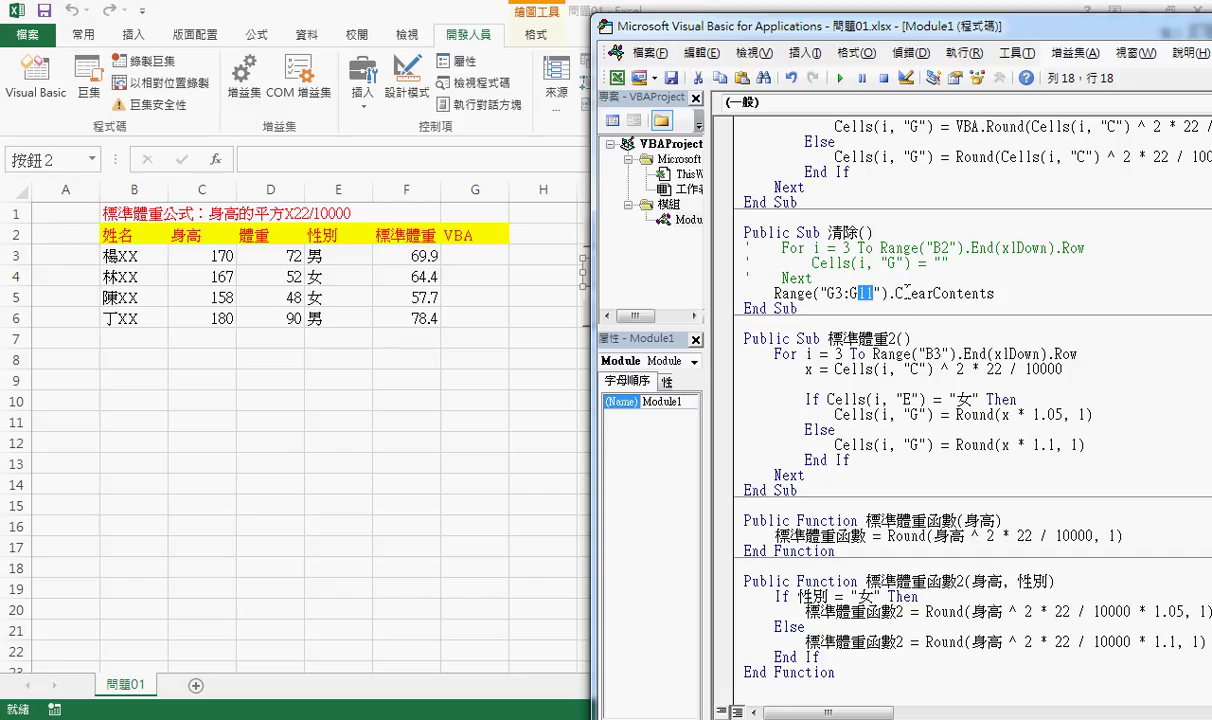
drag(1088, 248, 883, 257)
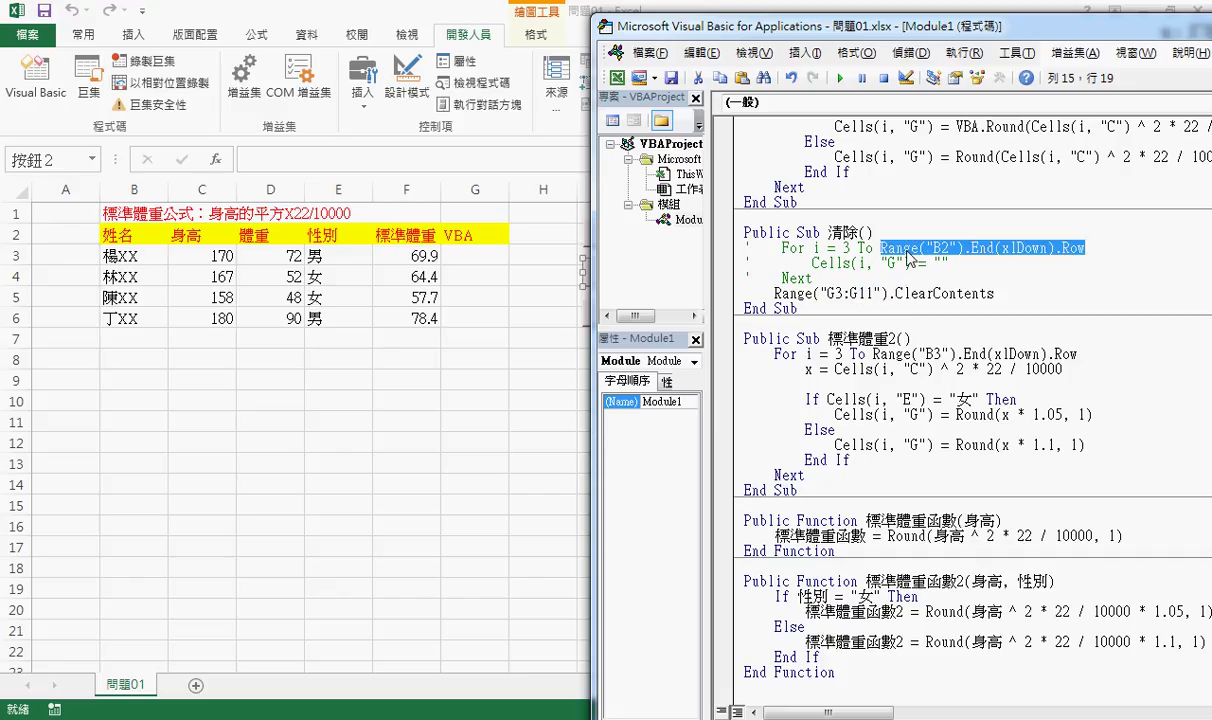
click(947, 248)
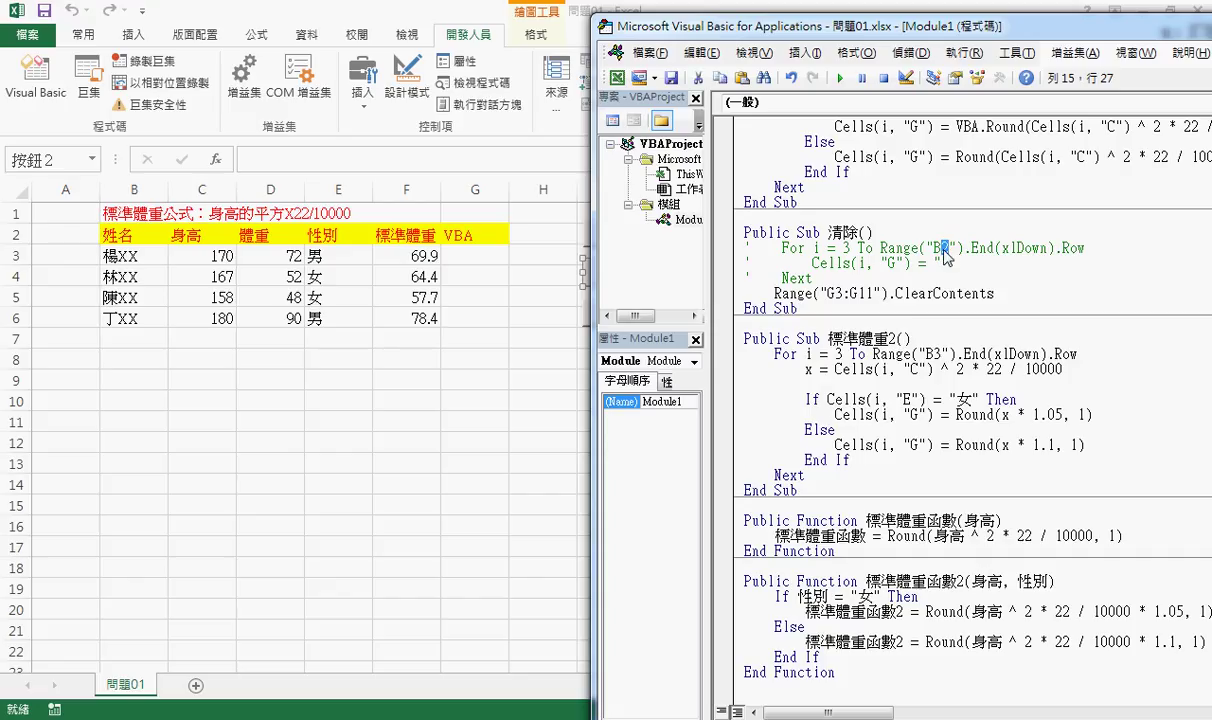
key(BackSpace)
text(3)
Delete the row number 11 so the clearing range reads Range("G3:G")
click(865, 280)
drag(873, 293, 857, 293)
key(BackSpace)
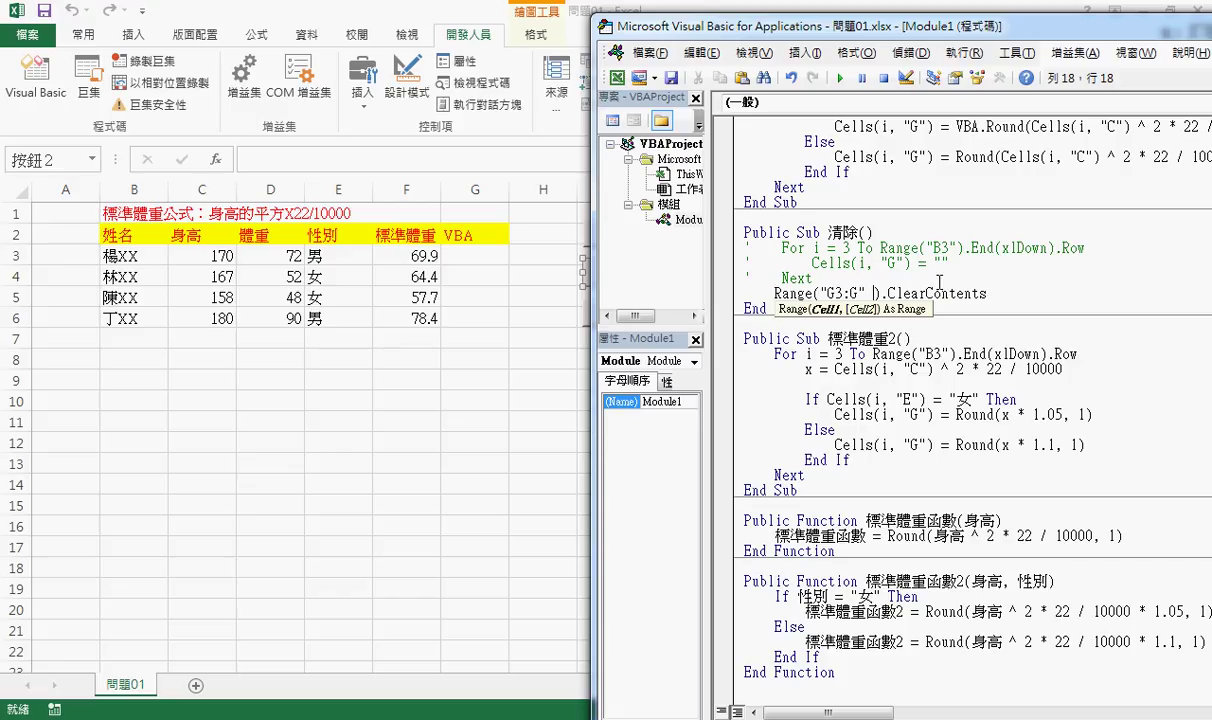
Make the clearing range Range("G3:G" & Range("B3").End(xlDown).Row), copying the lookup from the commented loop
text(&)
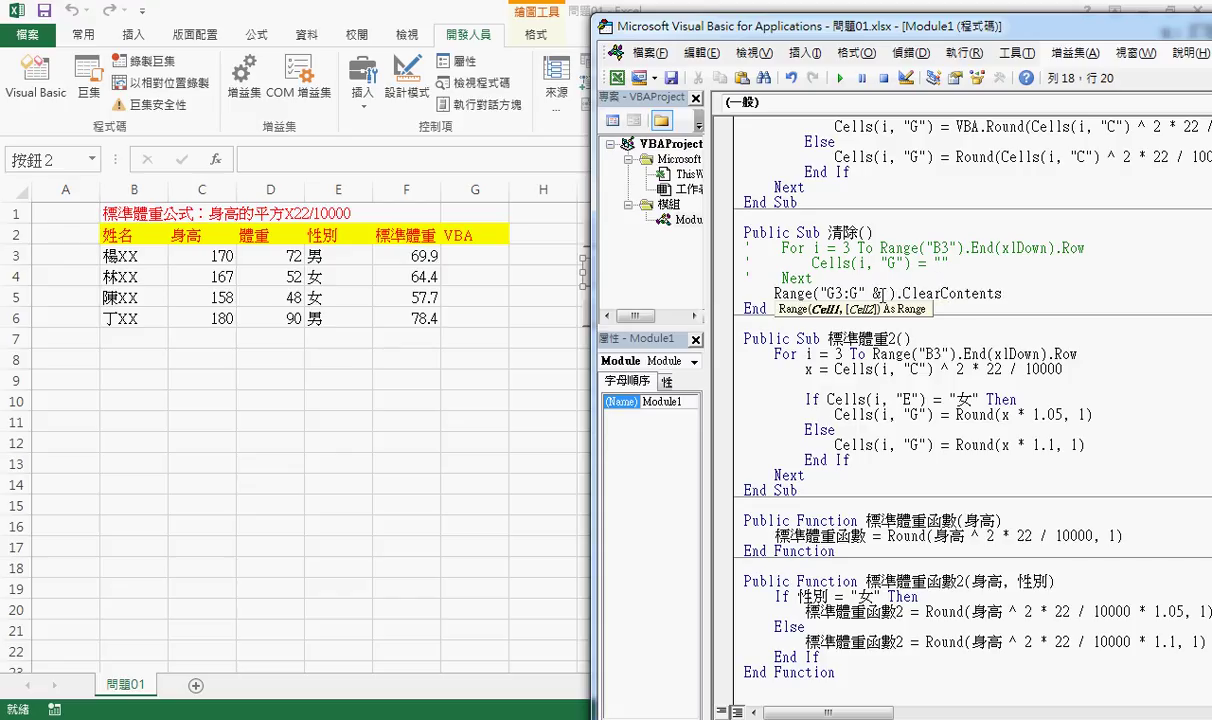
click(836, 277)
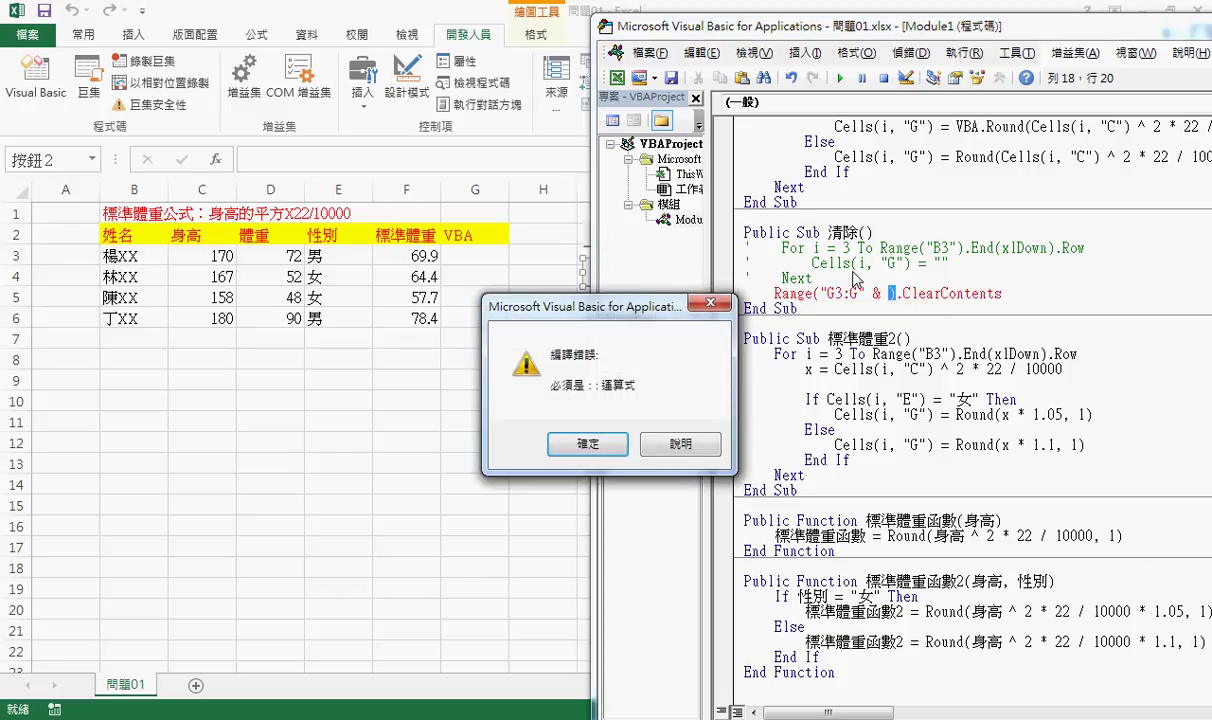
click(616, 440)
drag(880, 248, 1085, 249)
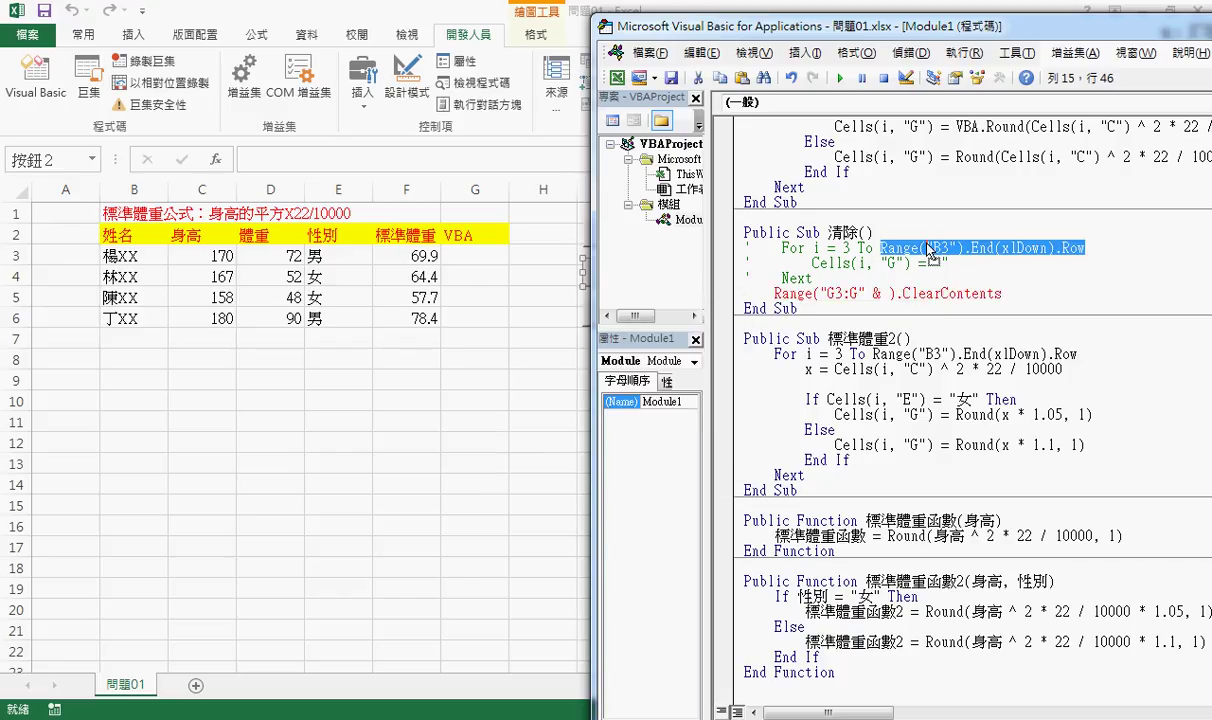
drag(931, 251, 887, 298)
drag(716, 240, 670, 226)
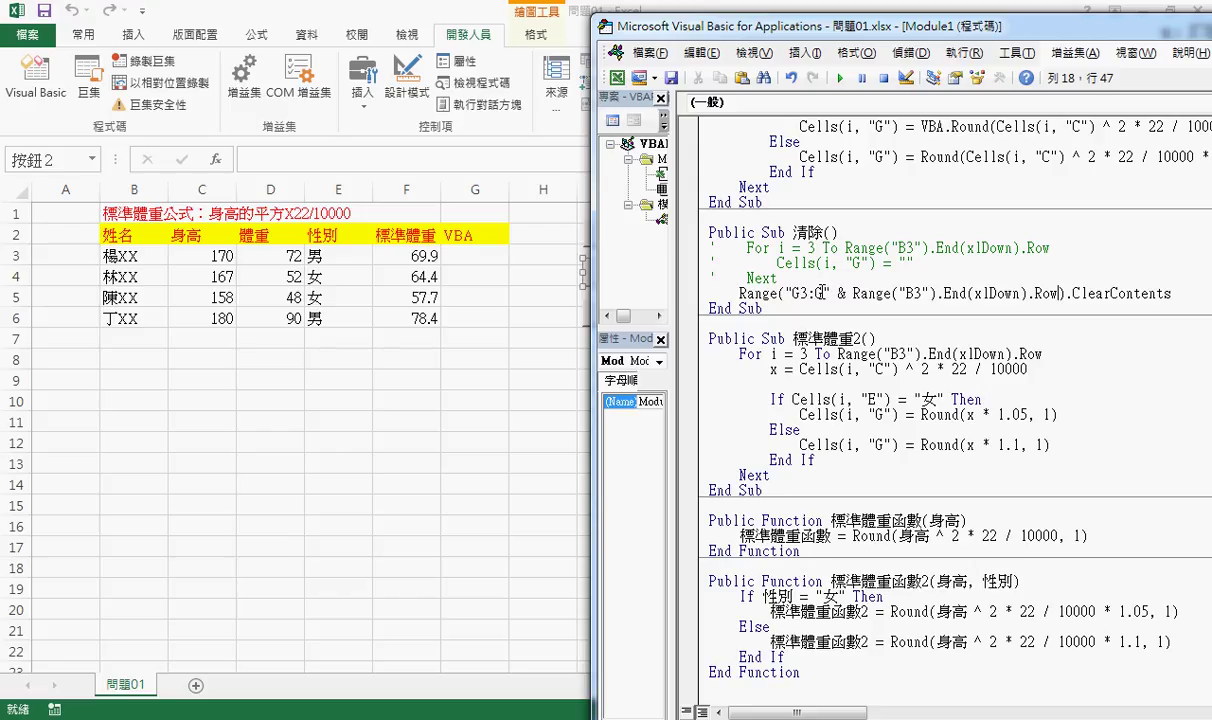
drag(846, 293, 1035, 293)
key(shift+Right)
key(shift+Right)
key(shift+Right)
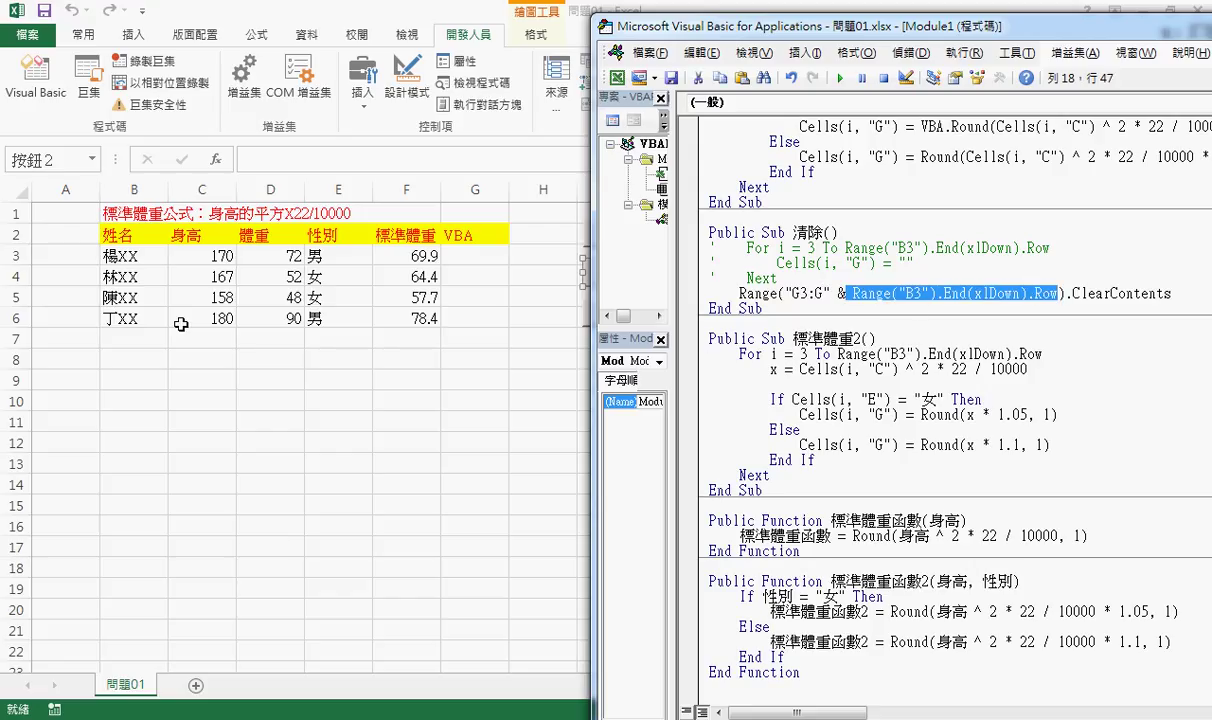
click(1005, 297)
drag(1171, 294, 740, 292)
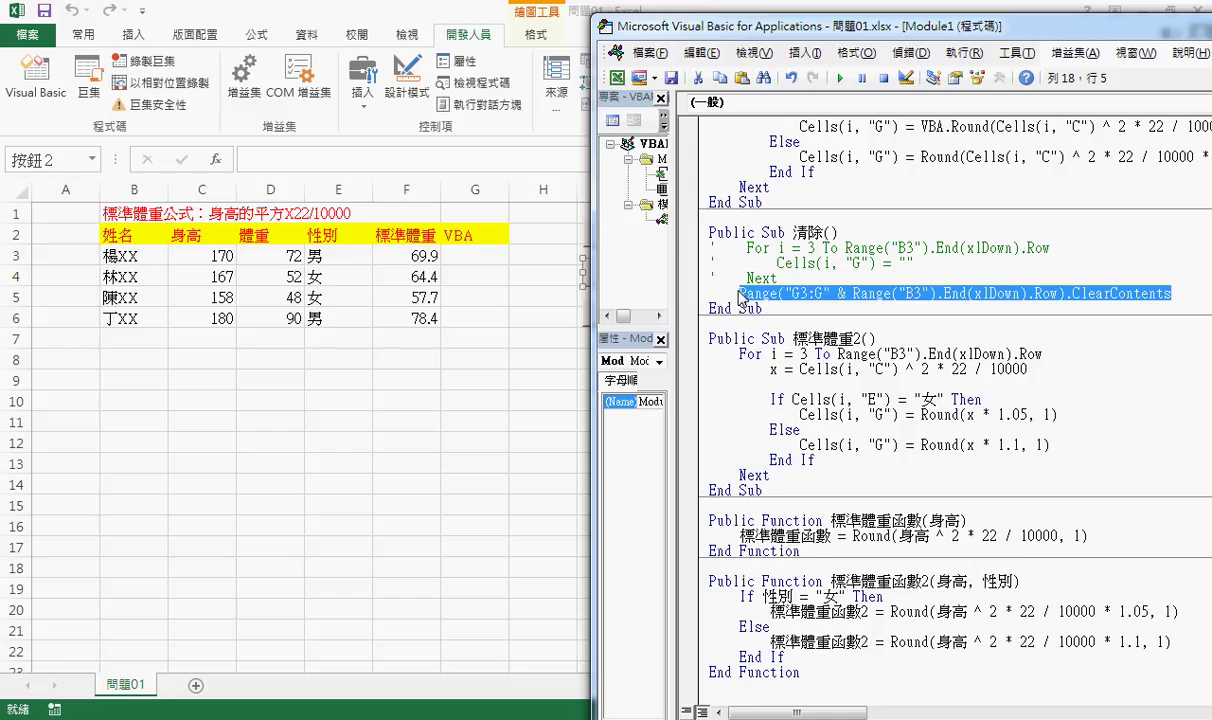
Delete the VBA. prefix so the female branch uses Round(Cells(i, "C") ^ 2 * 22 / 10000 * 1.05, 1)
scroll(742, 299, up, 1)
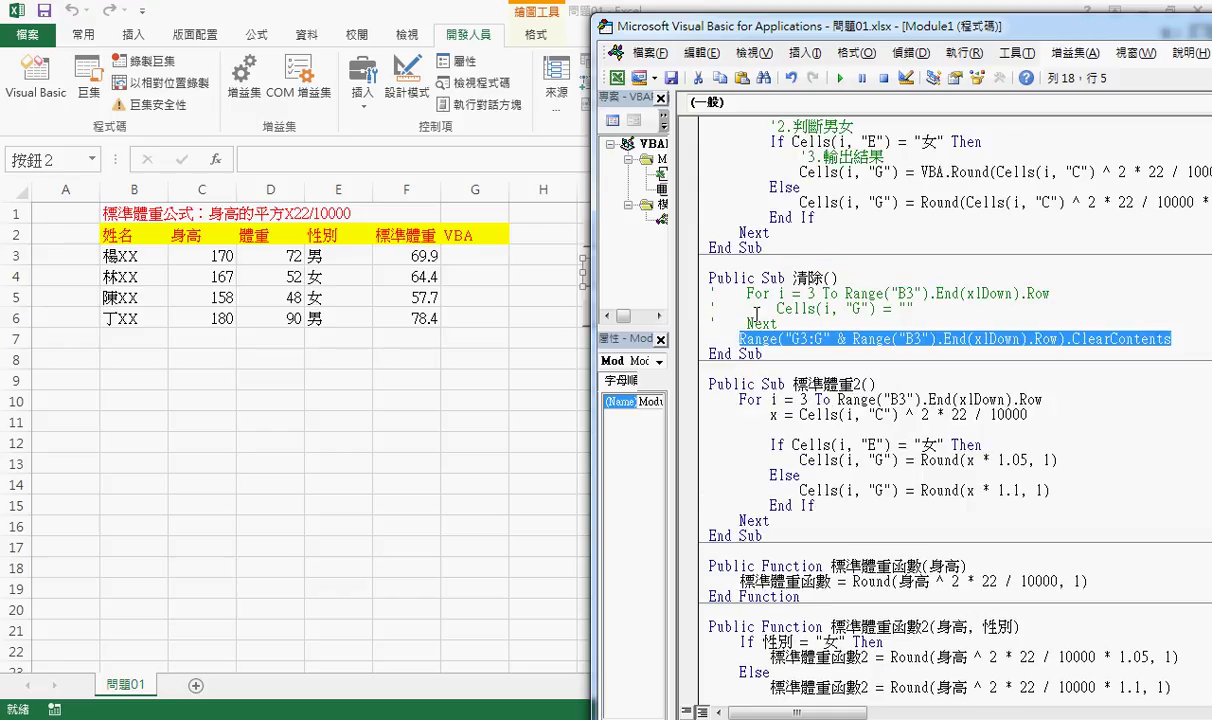
scroll(752, 310, up, 1)
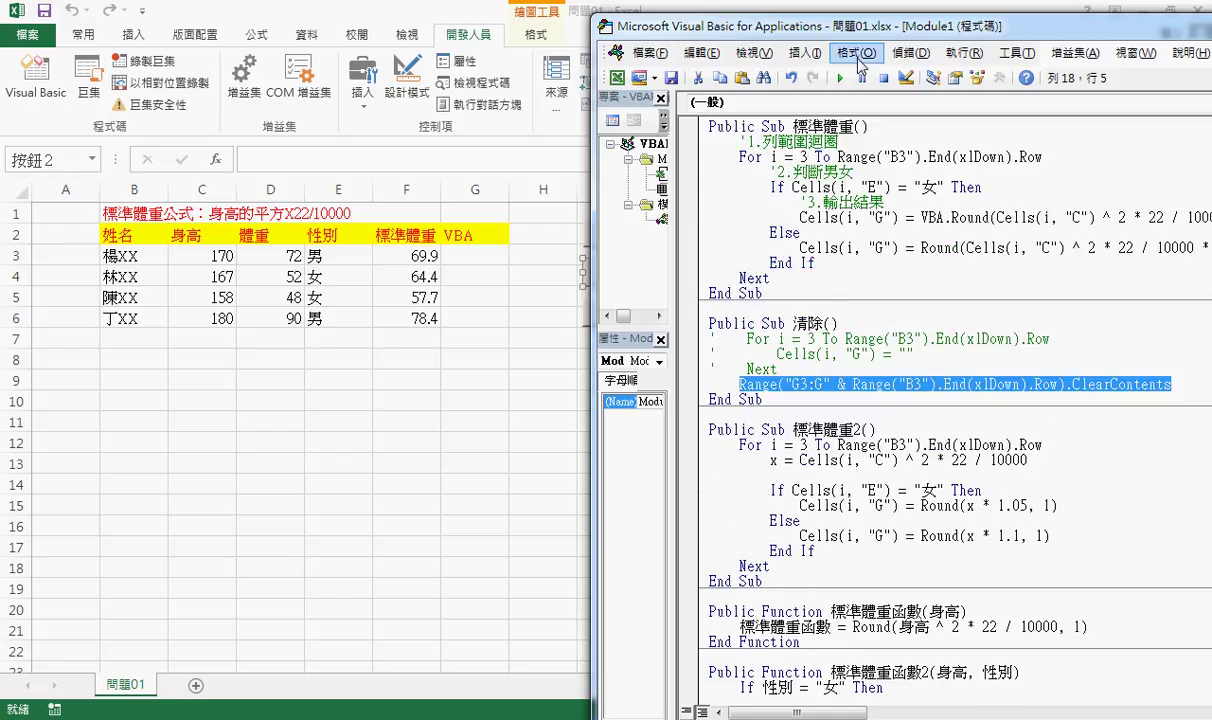
drag(854, 28, 785, 17)
click(807, 175)
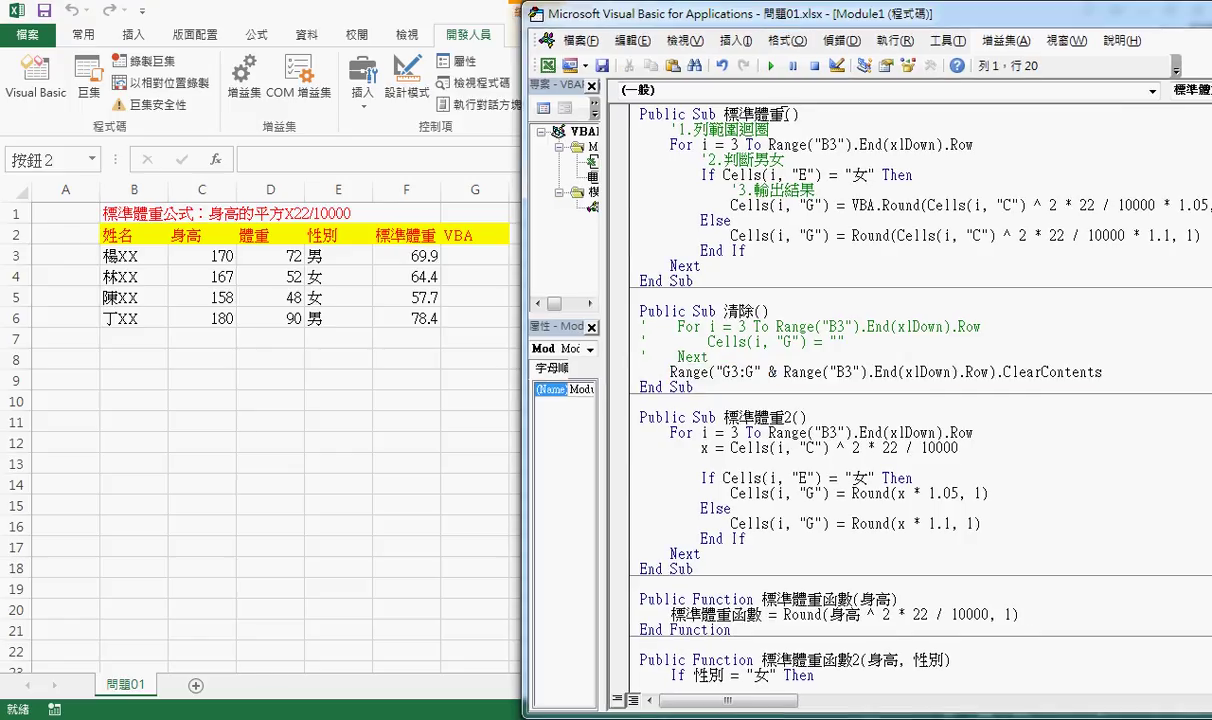
scroll(853, 177, down, 3)
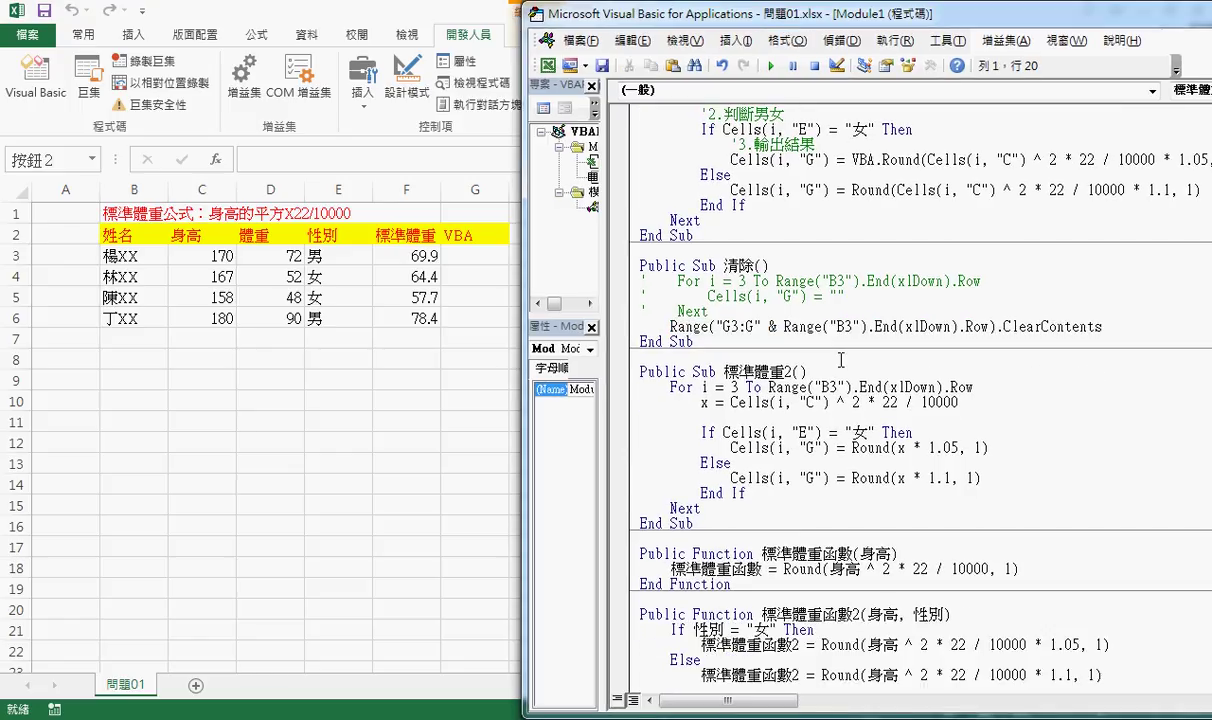
click(804, 372)
key(BackSpace)
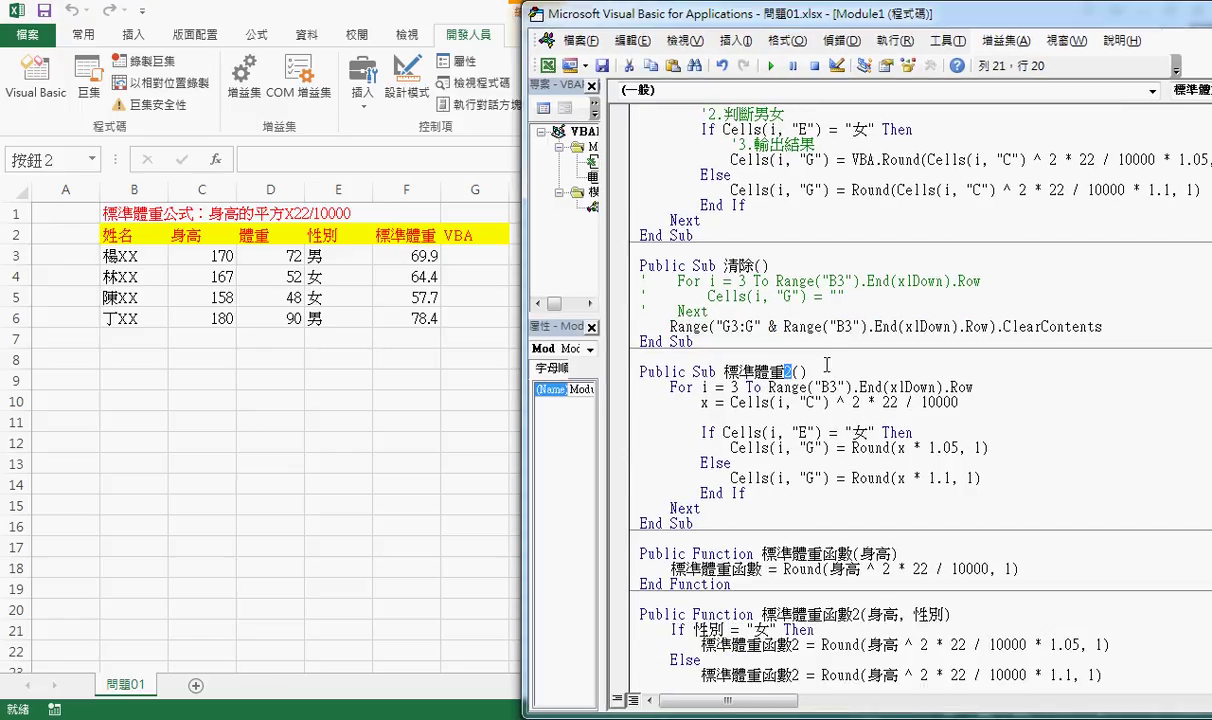
key(ctrl+z)
scroll(815, 340, up, 3)
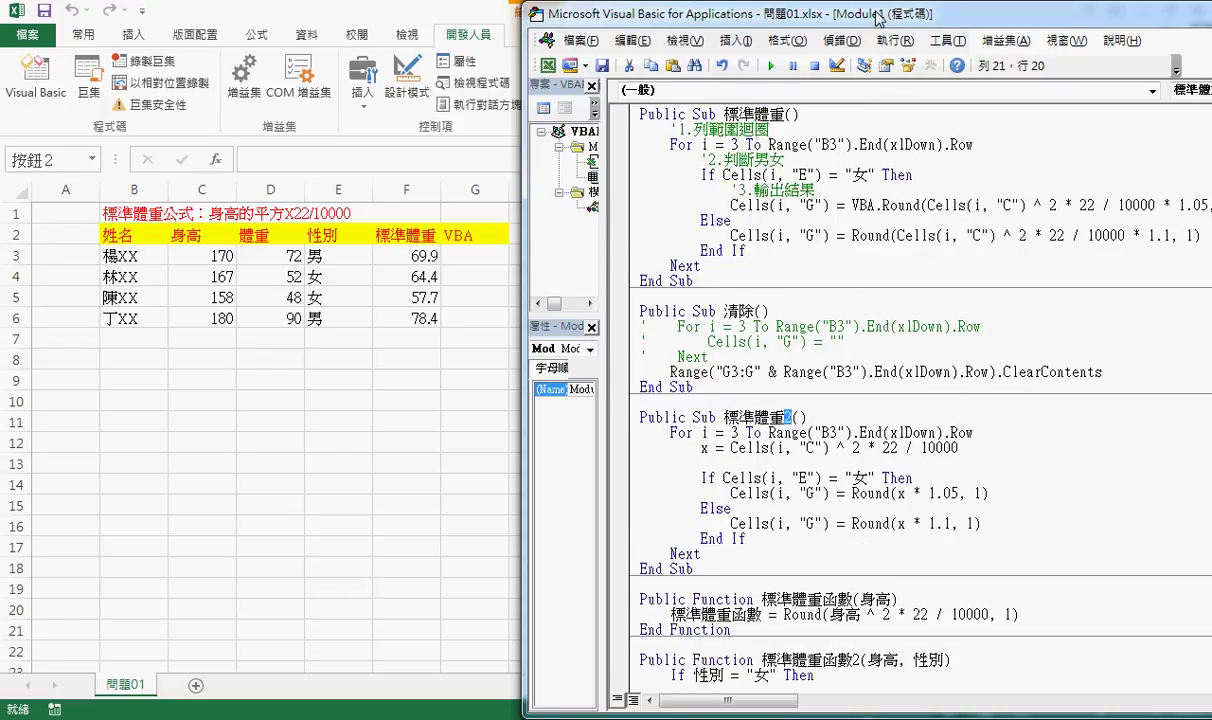
drag(834, 14, 720, 19)
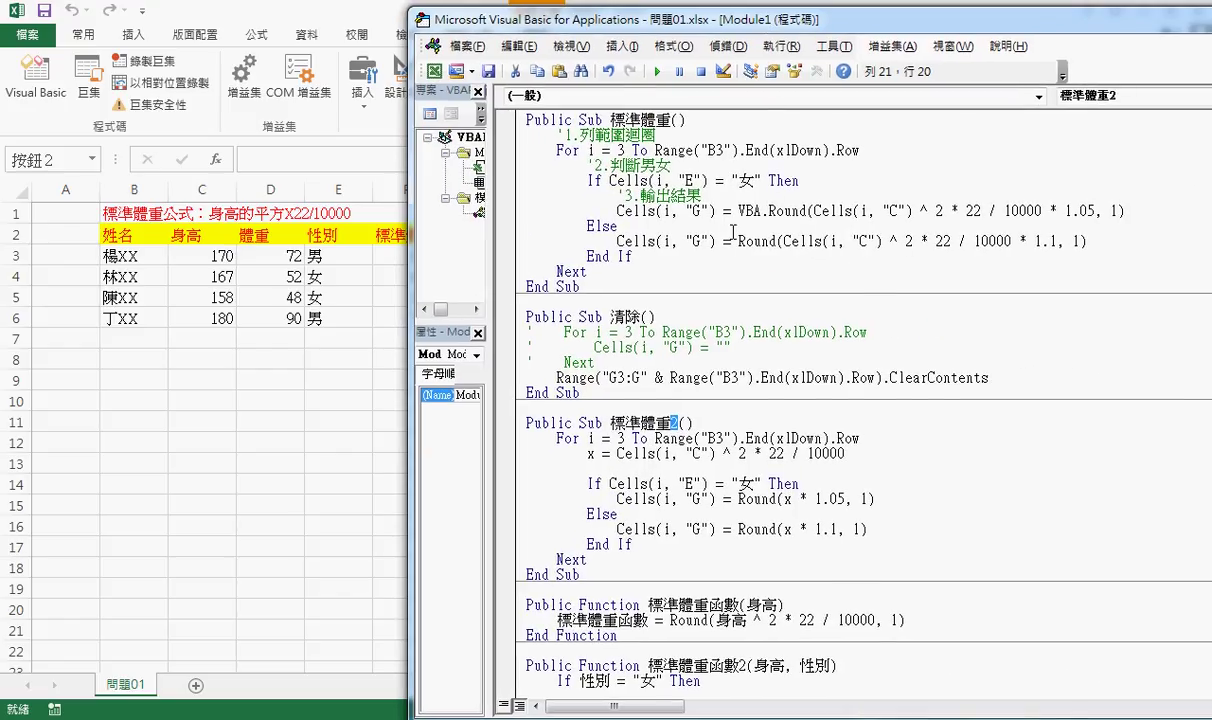
drag(738, 211, 770, 210)
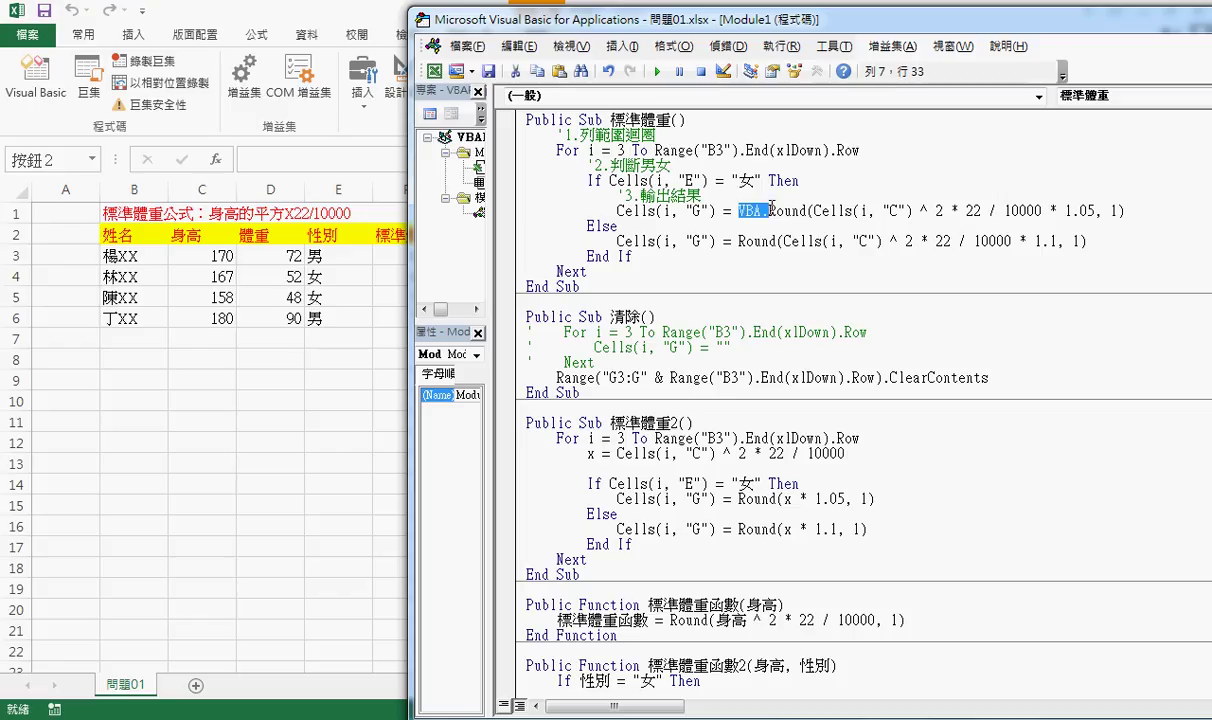
key(Delete)
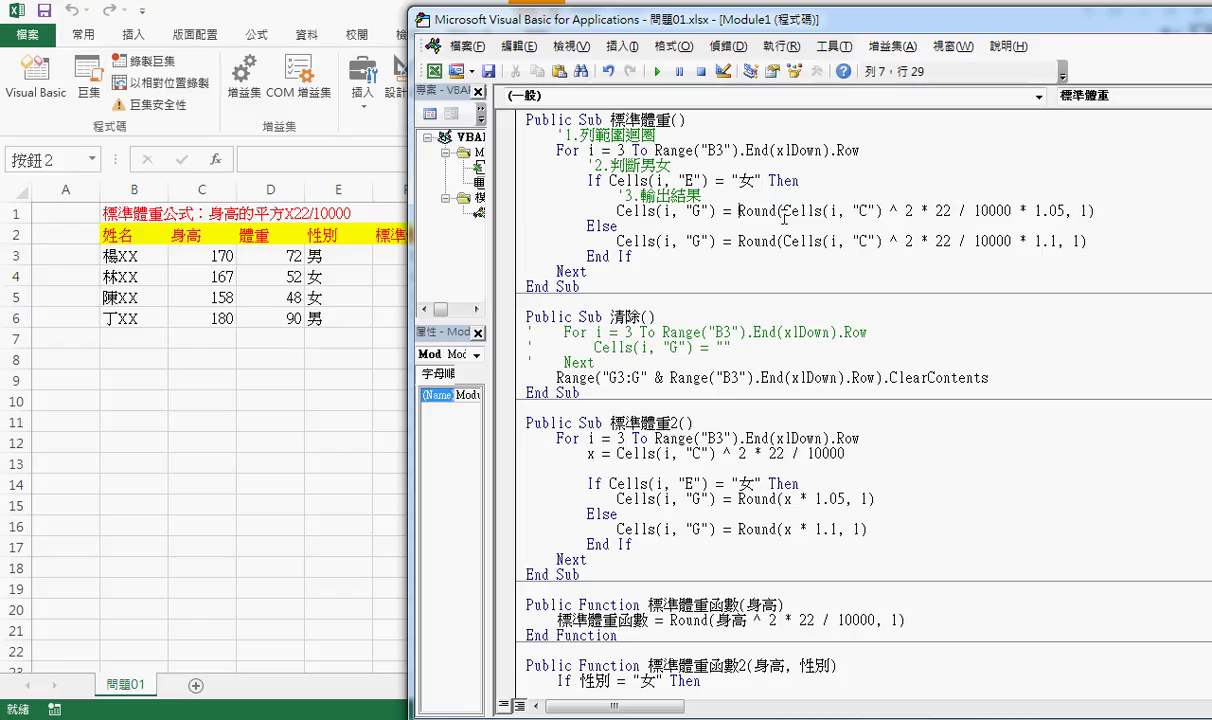
drag(784, 210, 1013, 210)
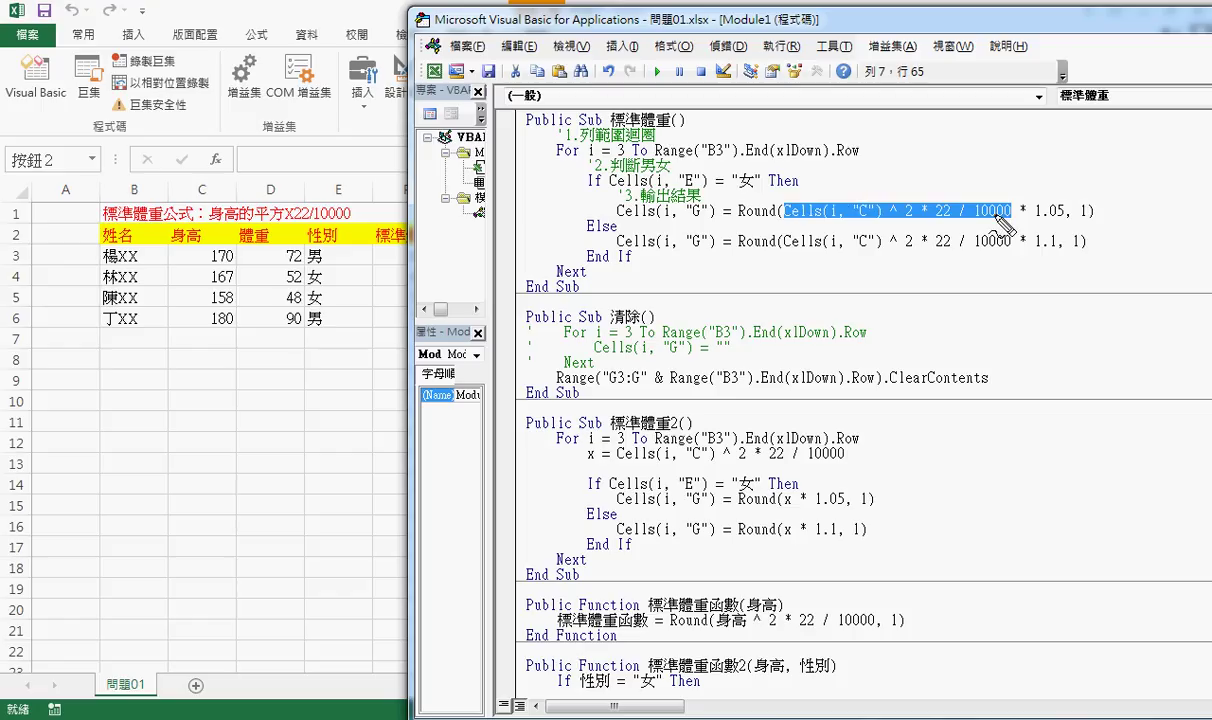
mouse_move(940, 211)
mouse_down()
mouse_move(1018, 232)
mouse_move(785, 214)
mouse_up()
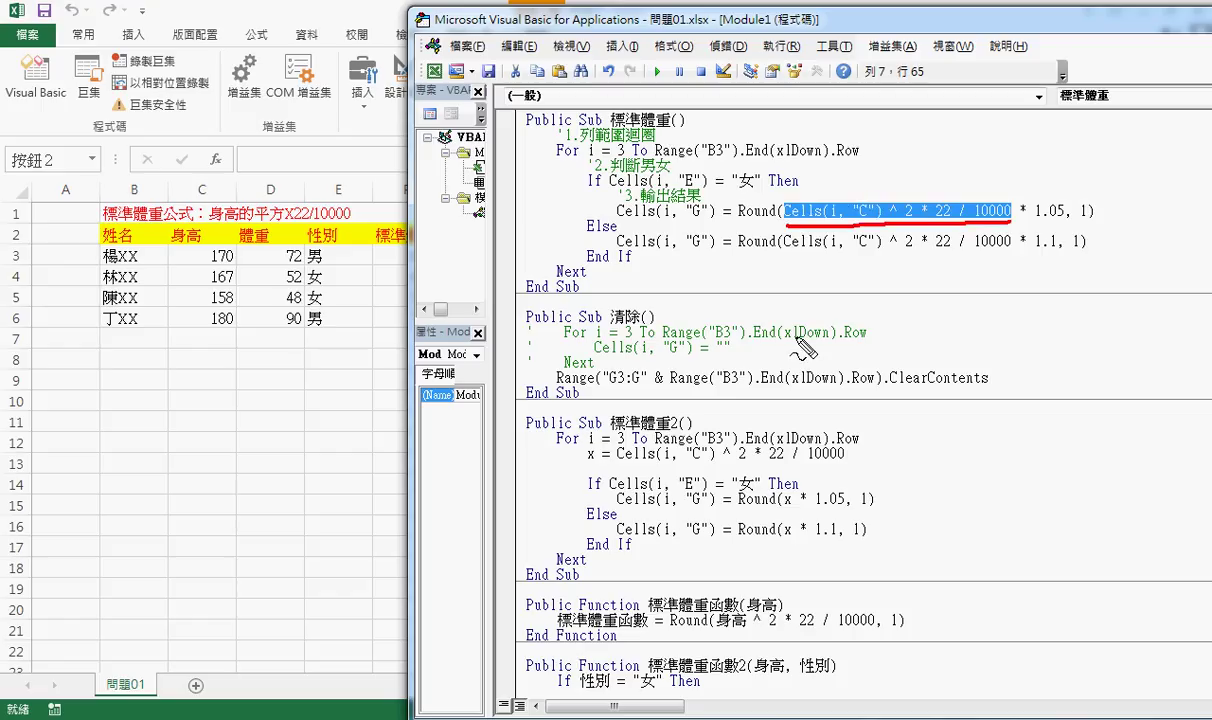
drag(845, 461, 610, 463)
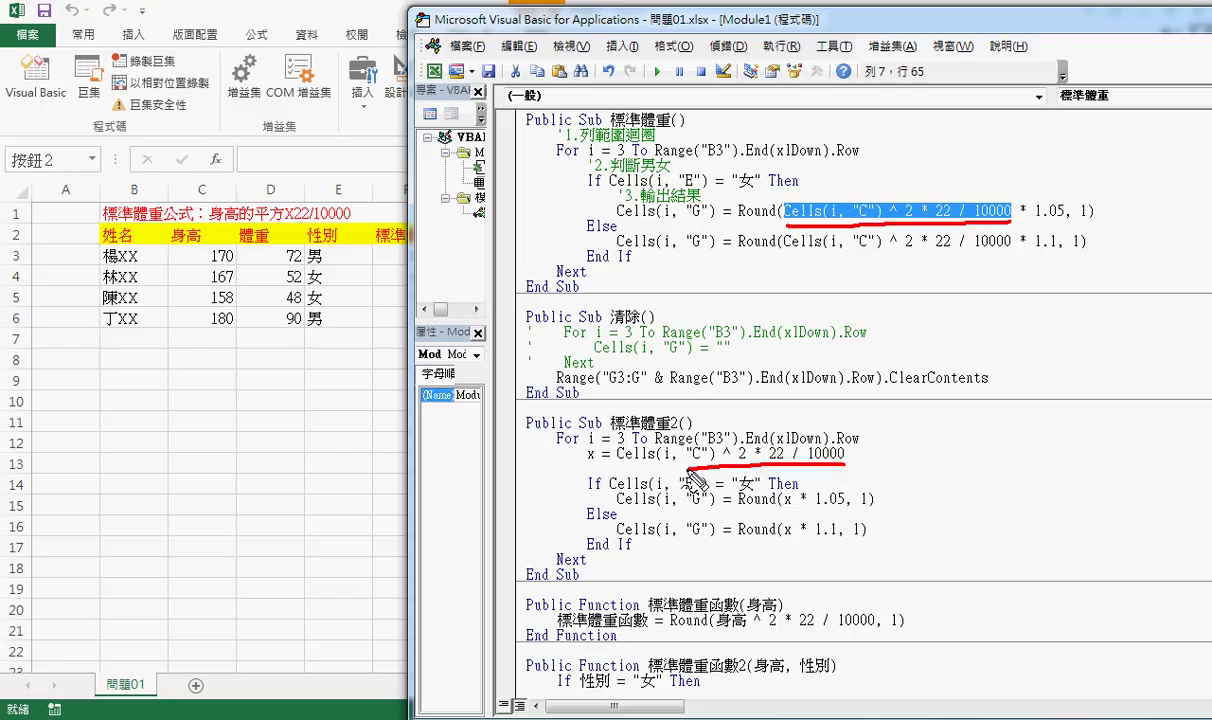
drag(688, 447, 596, 444)
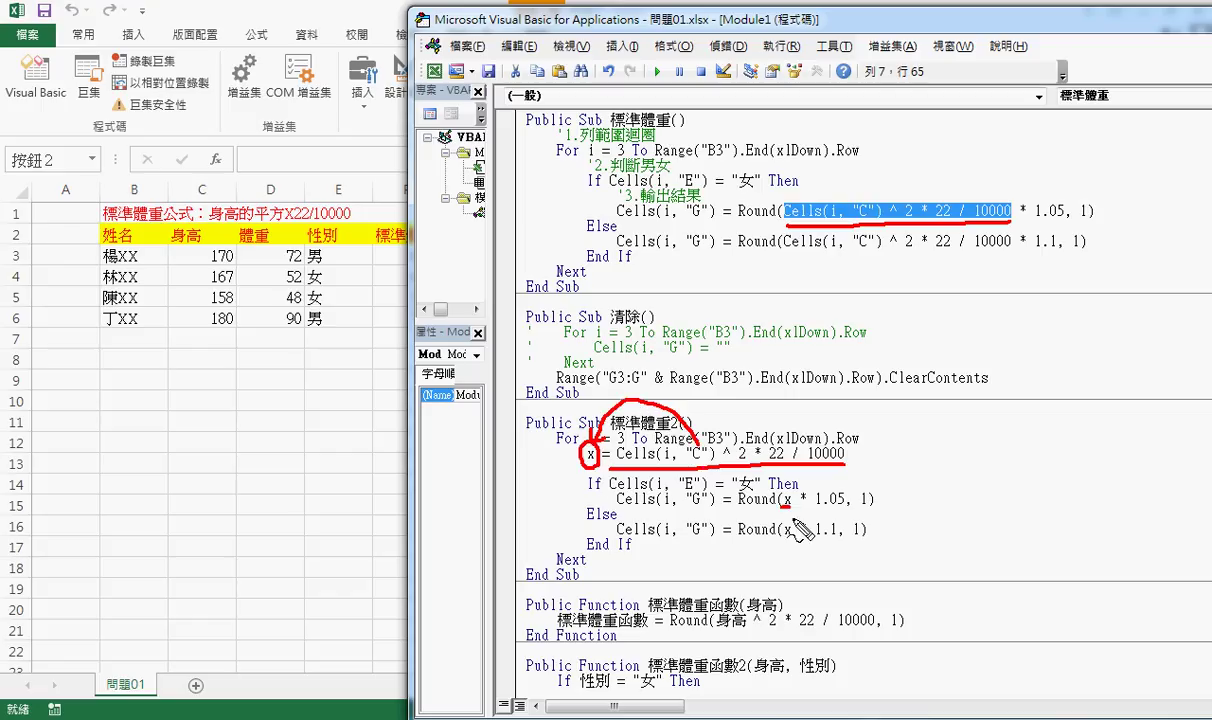
mouse_move(779, 508)
mouse_down()
mouse_move(791, 508)
mouse_move(793, 538)
mouse_up()
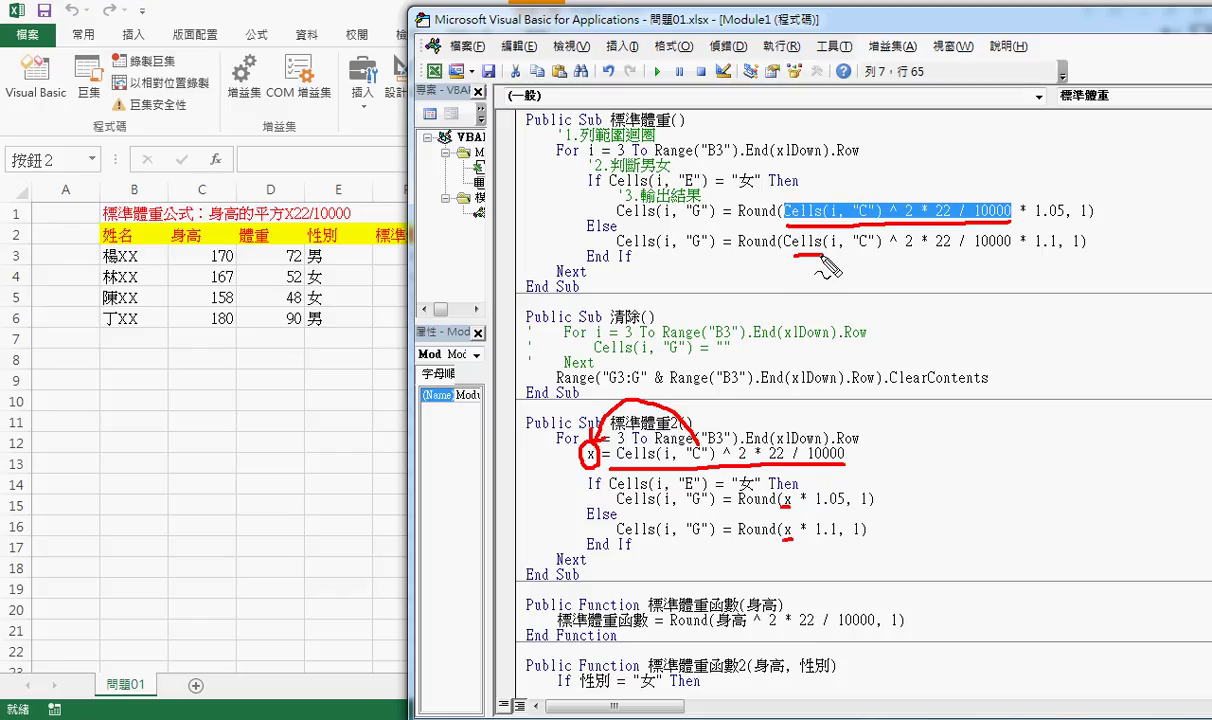
drag(795, 256, 1007, 255)
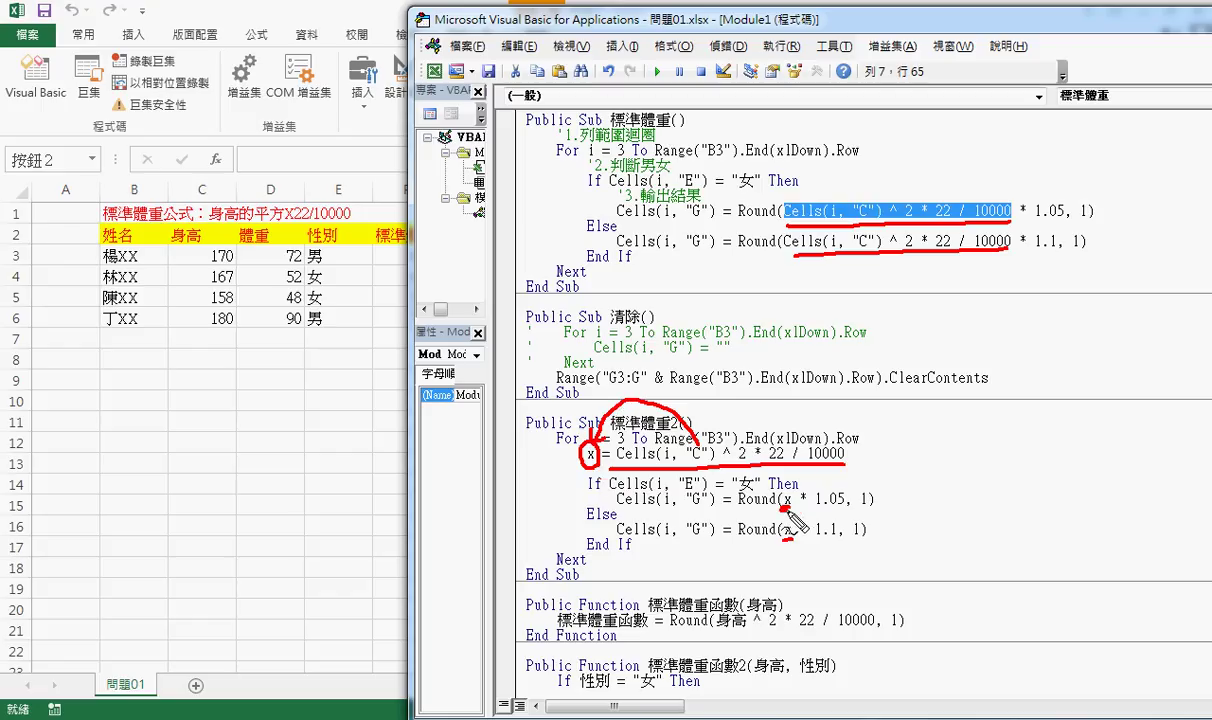
drag(781, 545, 793, 546)
drag(512, 591, 752, 583)
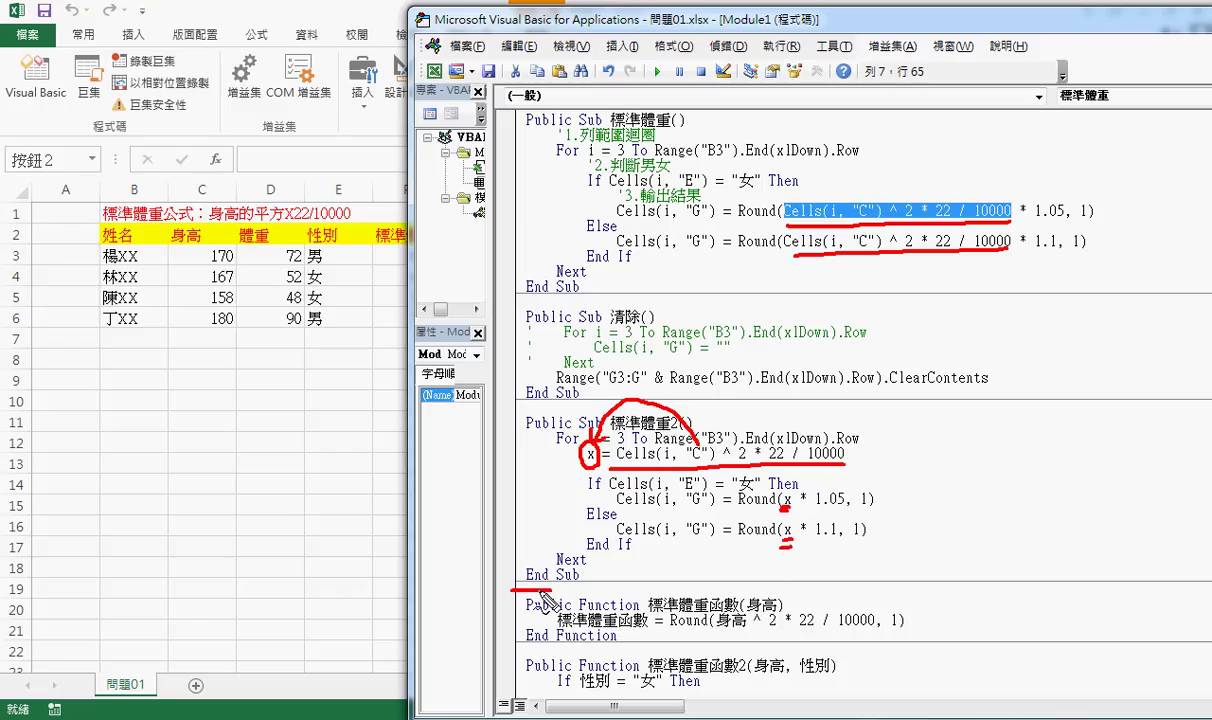